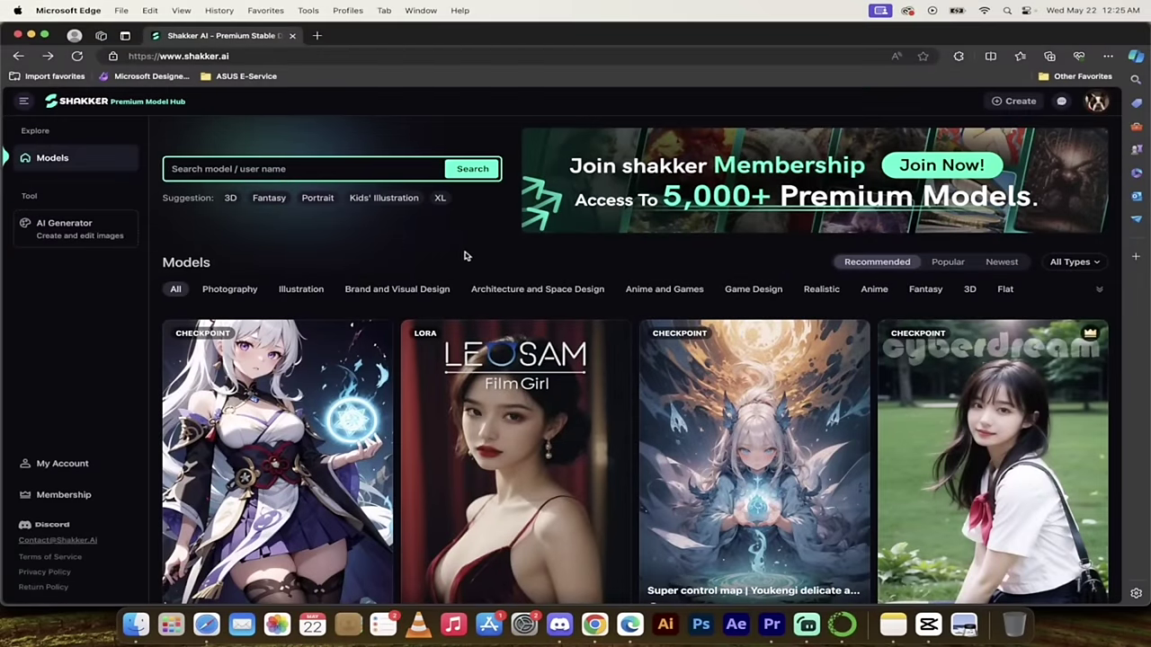
scroll(465, 256, "down", 1)
scroll(465, 256, "up", 1)
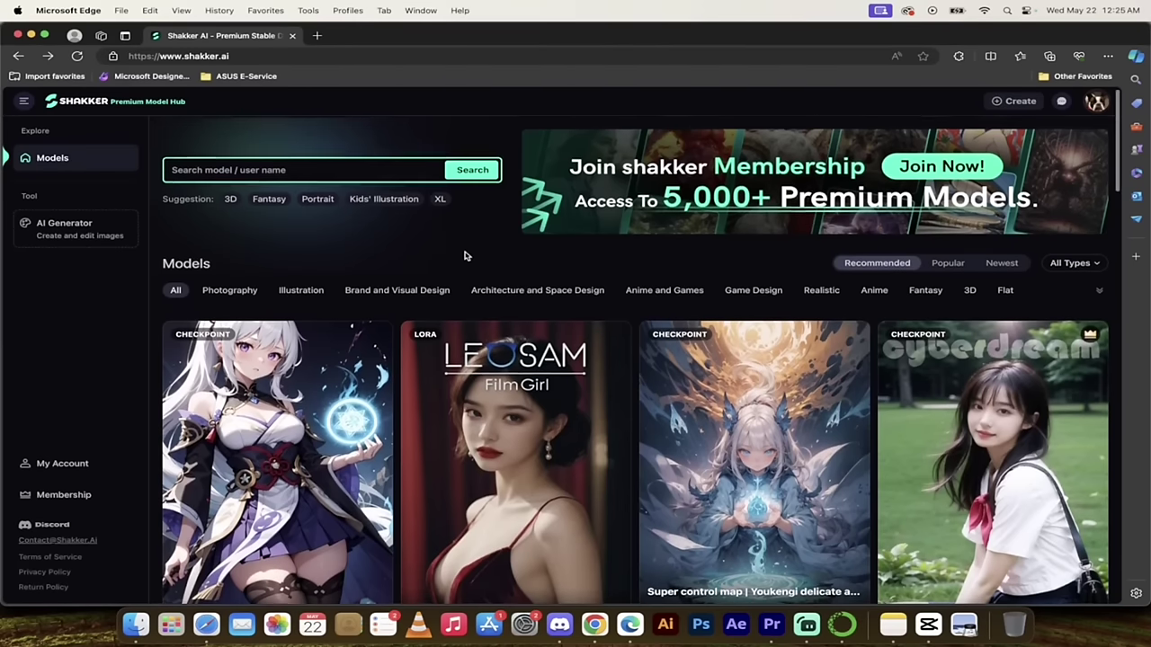
scroll(478, 254, "down", 2)
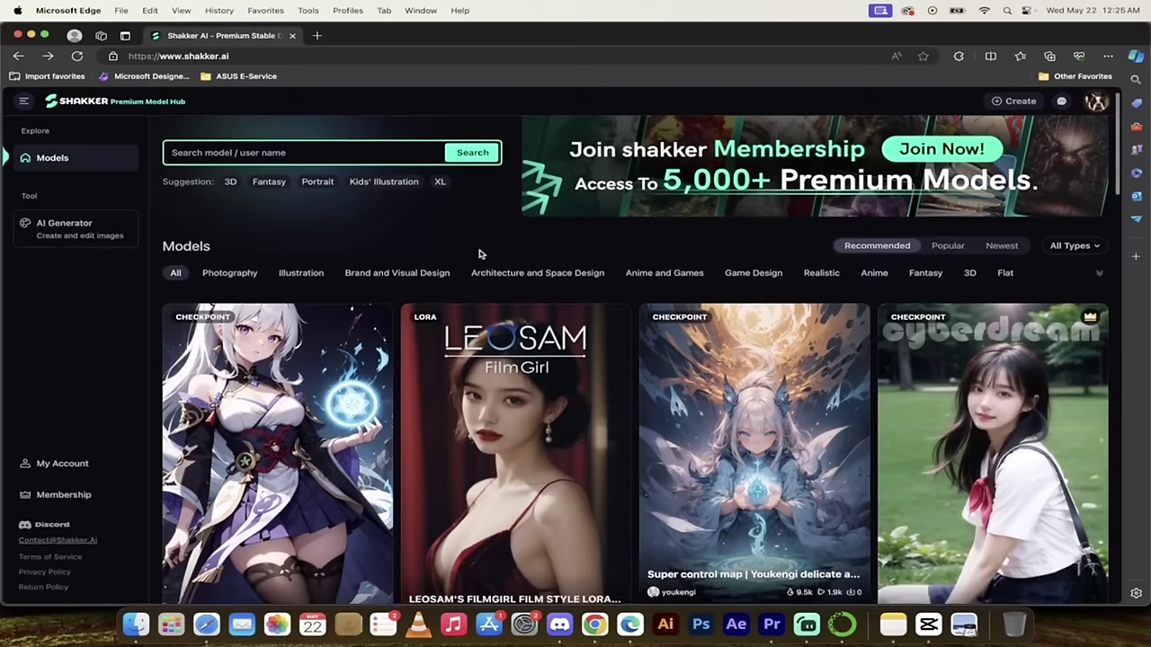
scroll(478, 254, "up", 2)
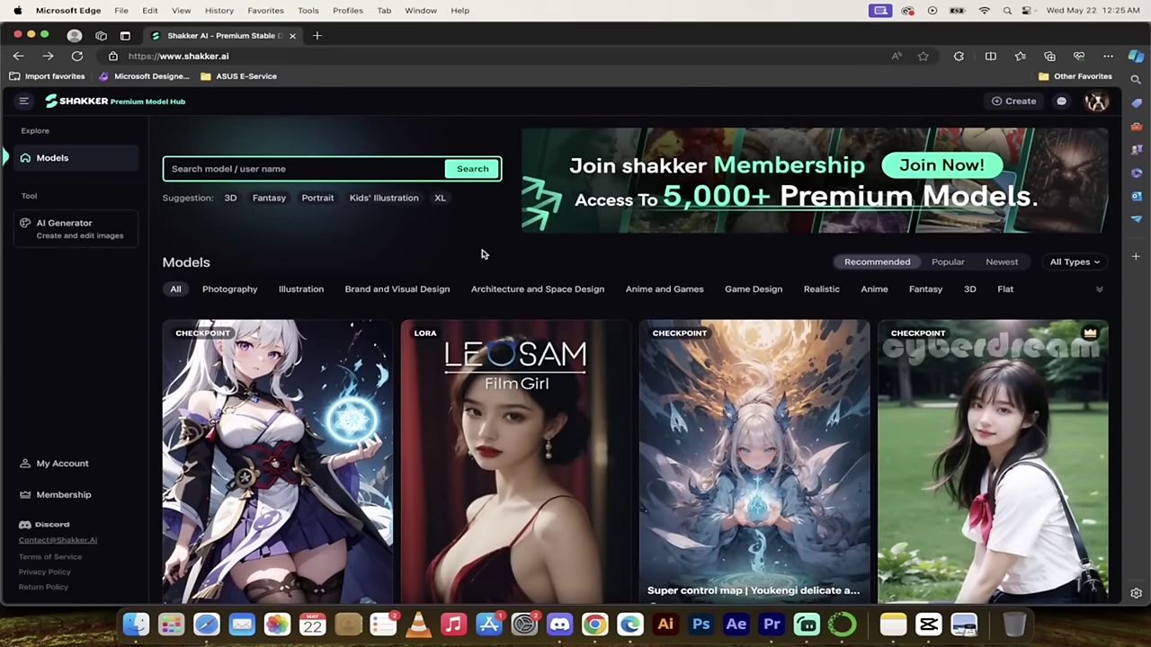
- Open the membership page and compare the Free, Basic and Advanced plans, closing the page when done
left_click(81, 497)
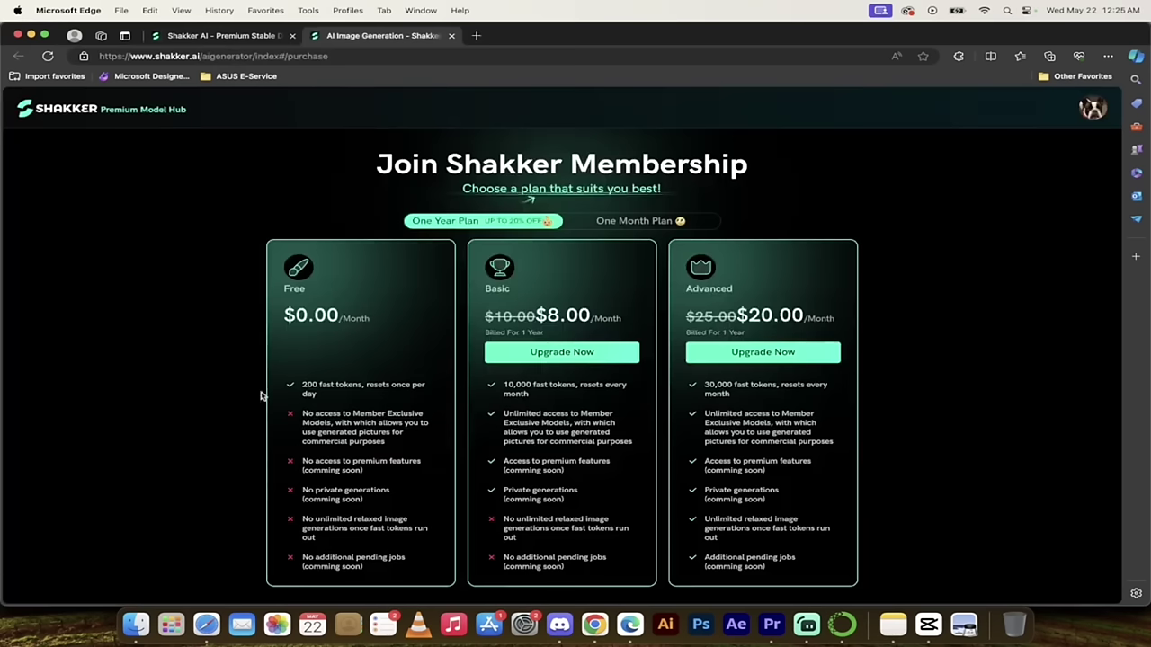
scroll(739, 315, "down", 2)
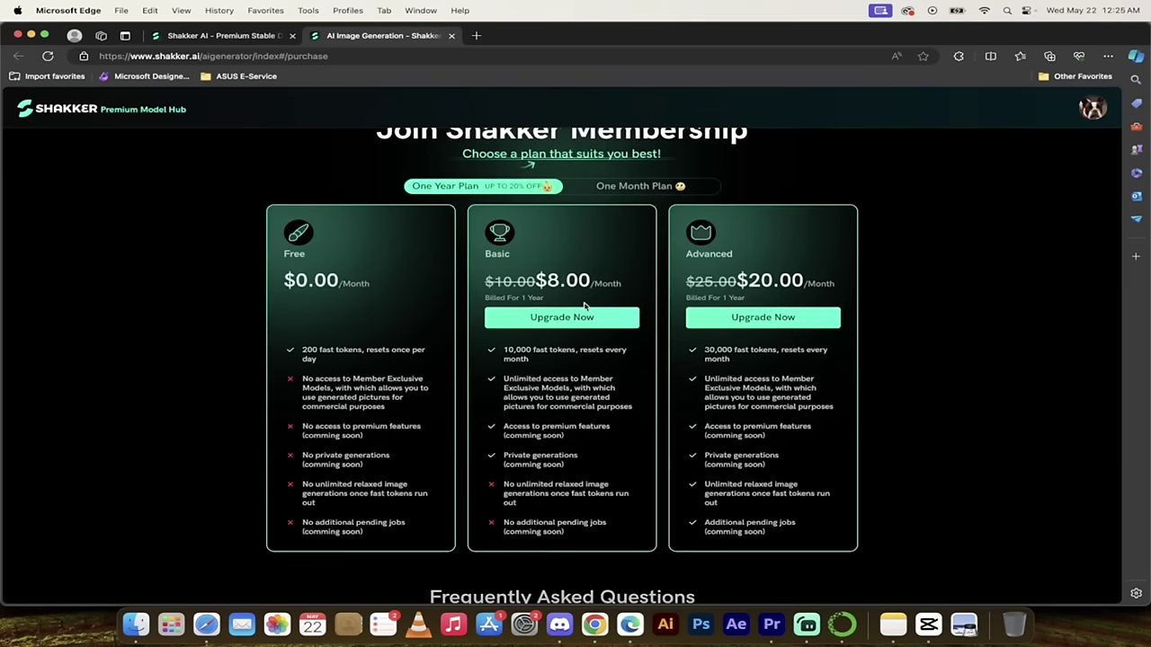
scroll(778, 409, "down", 2)
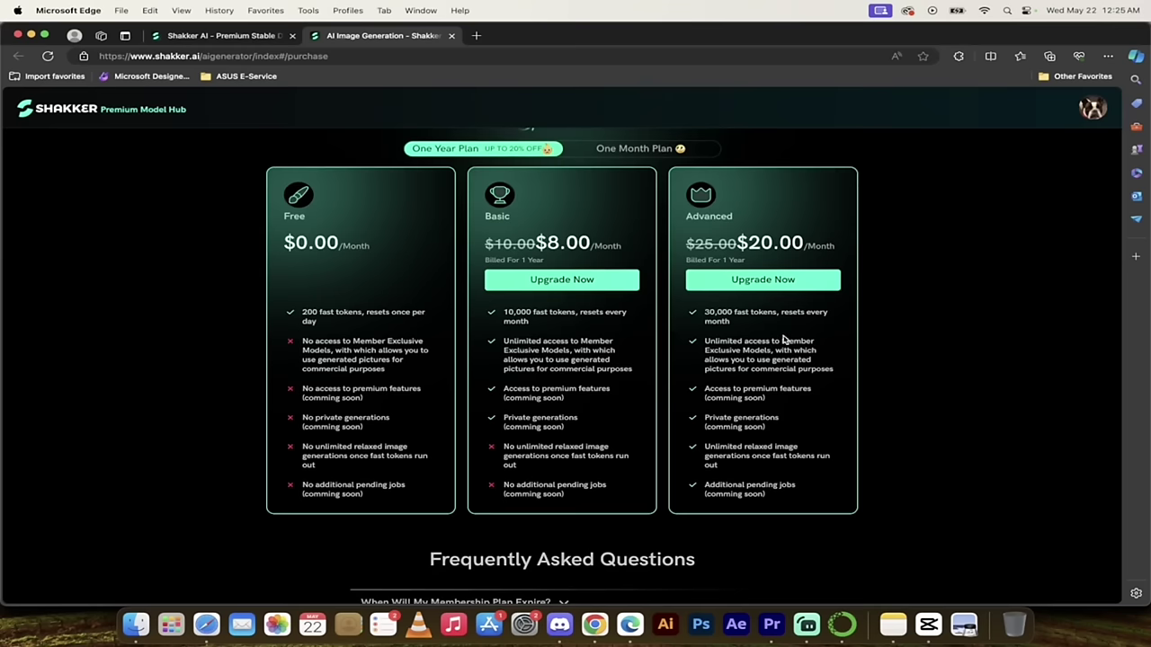
scroll(784, 340, "up", 2)
scroll(956, 396, "up", 2)
scroll(900, 414, "down", 2)
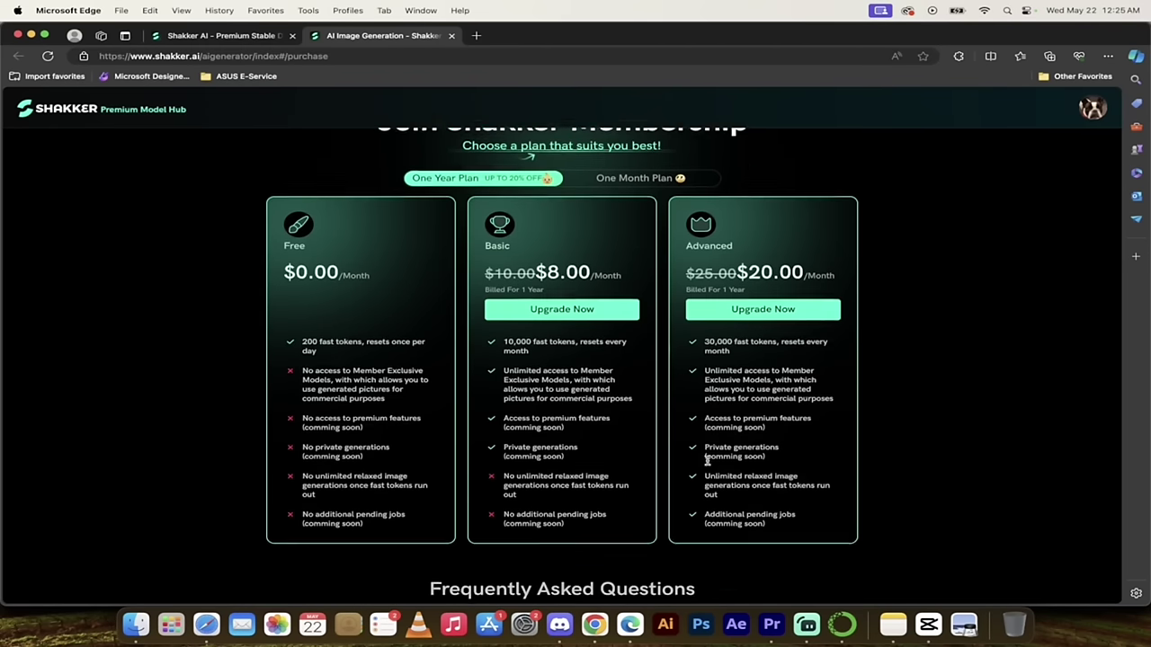
scroll(708, 461, "down", 2)
scroll(549, 423, "up", 1)
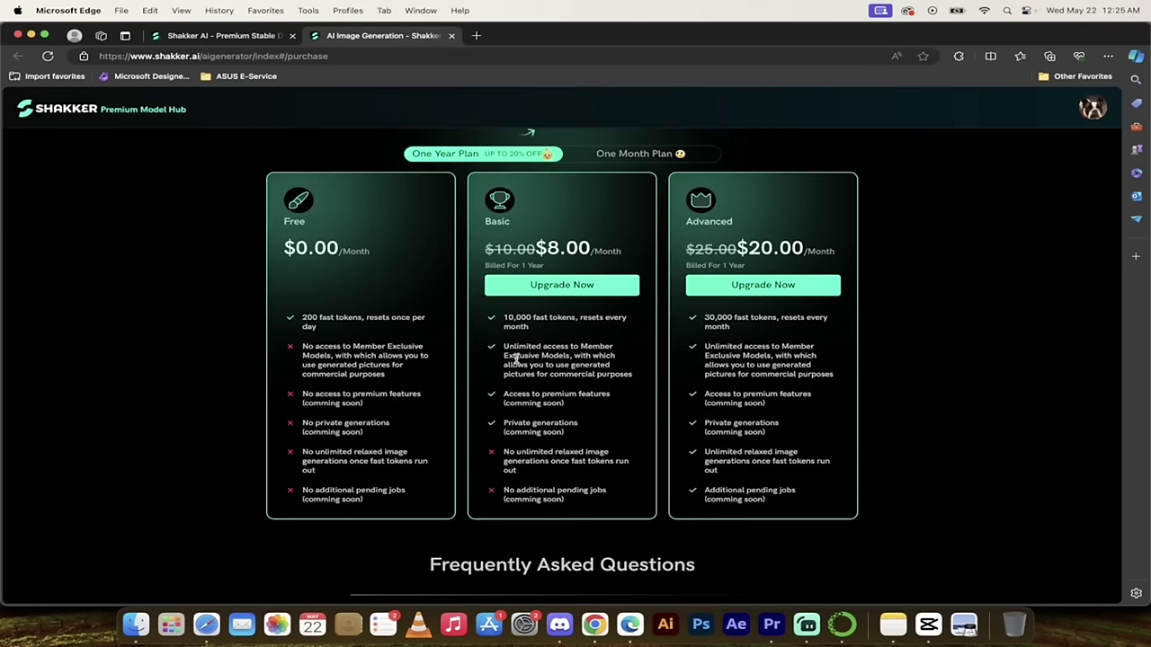
scroll(517, 360, "up", 2)
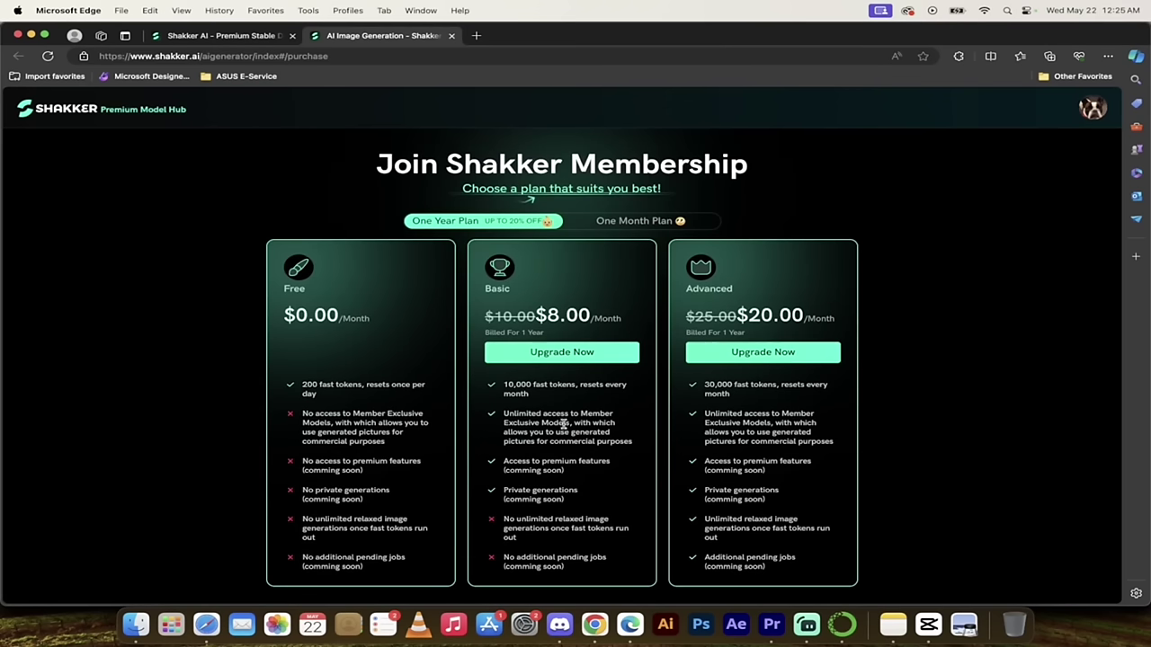
left_click(452, 35)
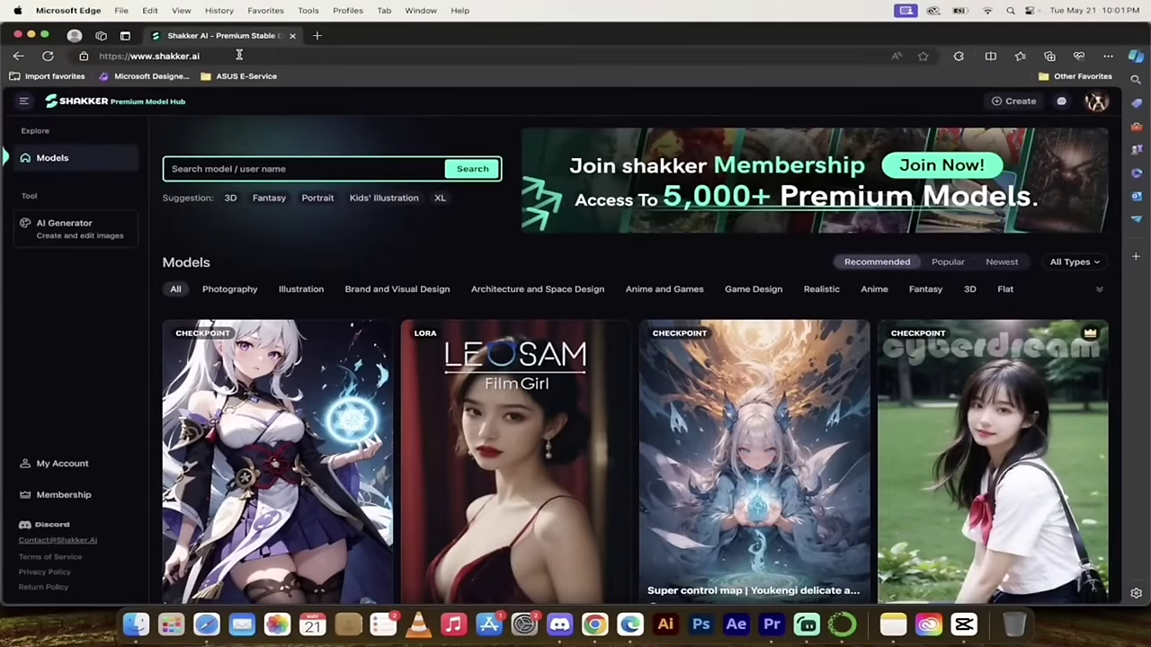
- Browse the recommended models on the Shakker AI home page to see the range of available styles
left_click(239, 55)
left_click(351, 256)
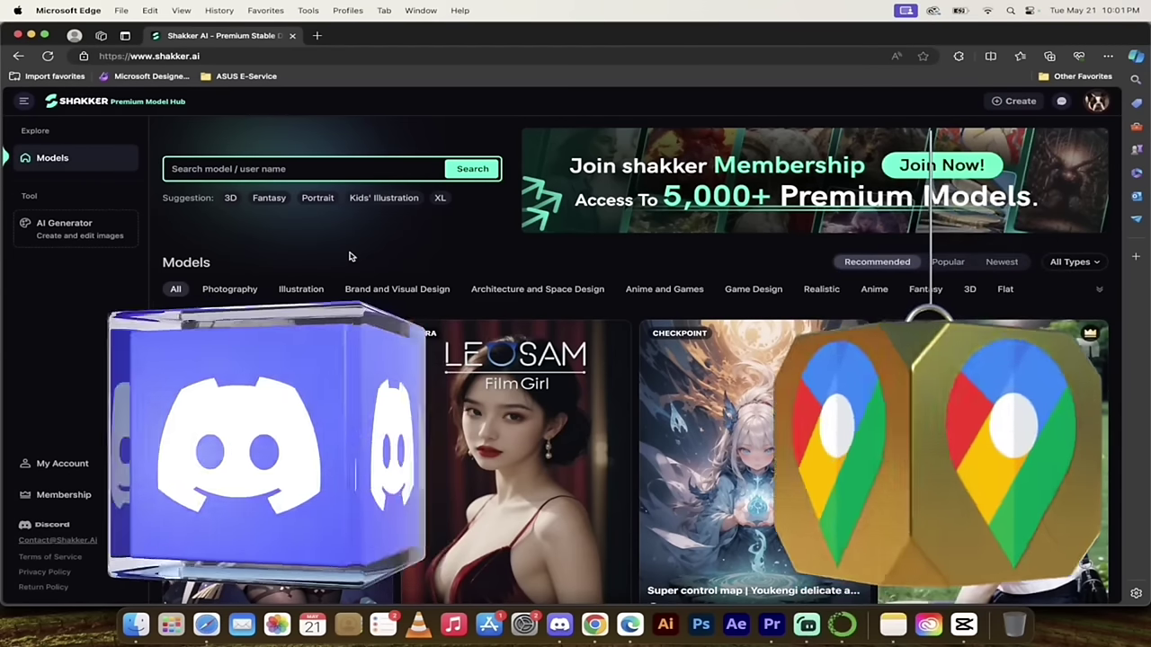
scroll(360, 249, "down", 1)
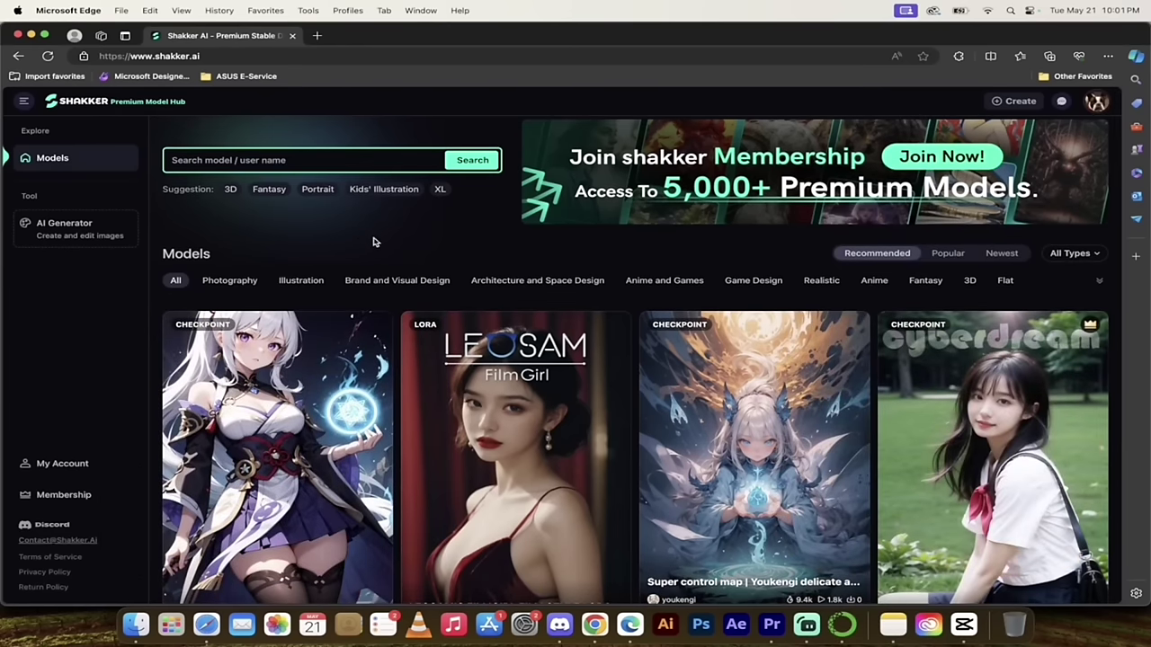
scroll(407, 234, "down", 3)
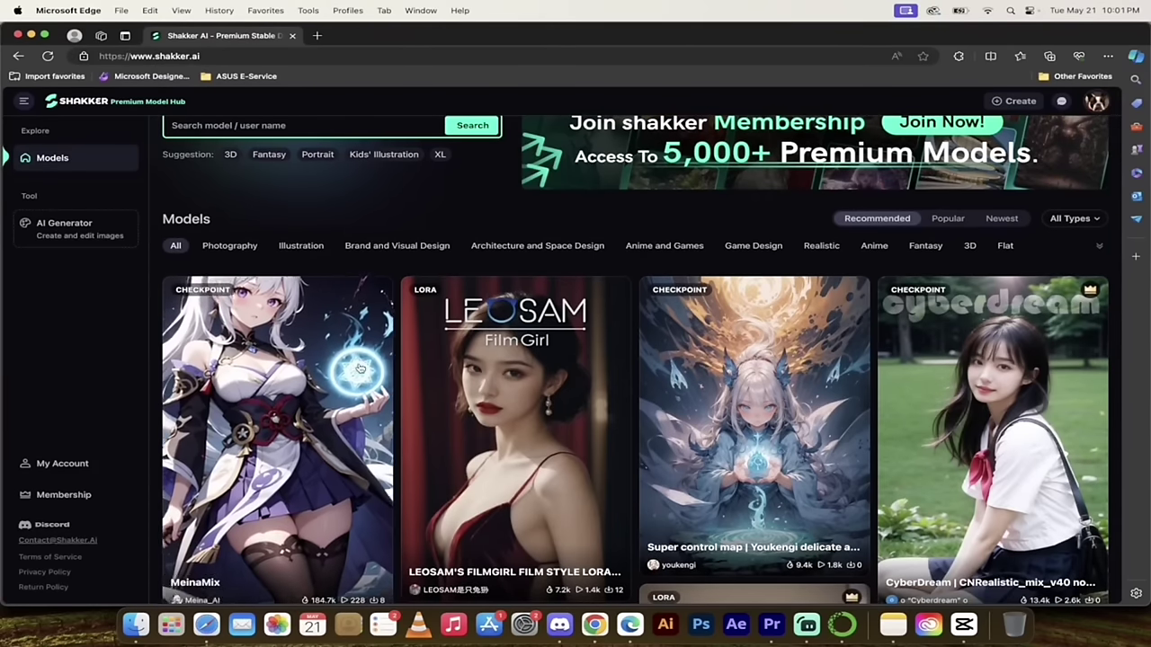
scroll(358, 368, "down", 15)
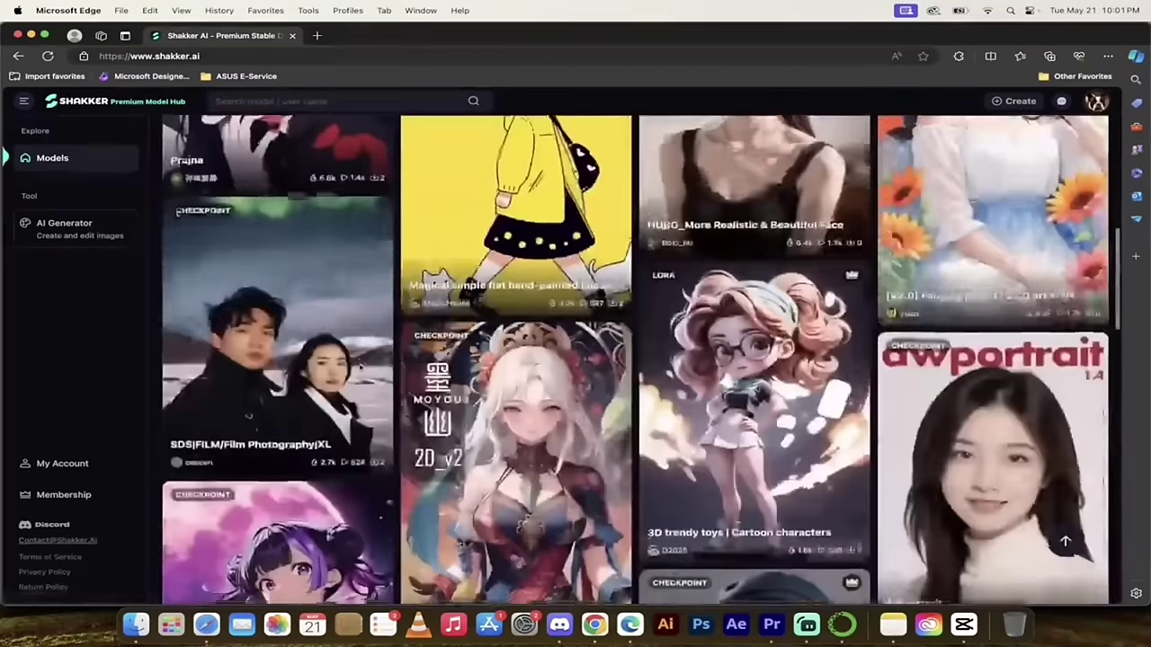
scroll(359, 366, "down", 15)
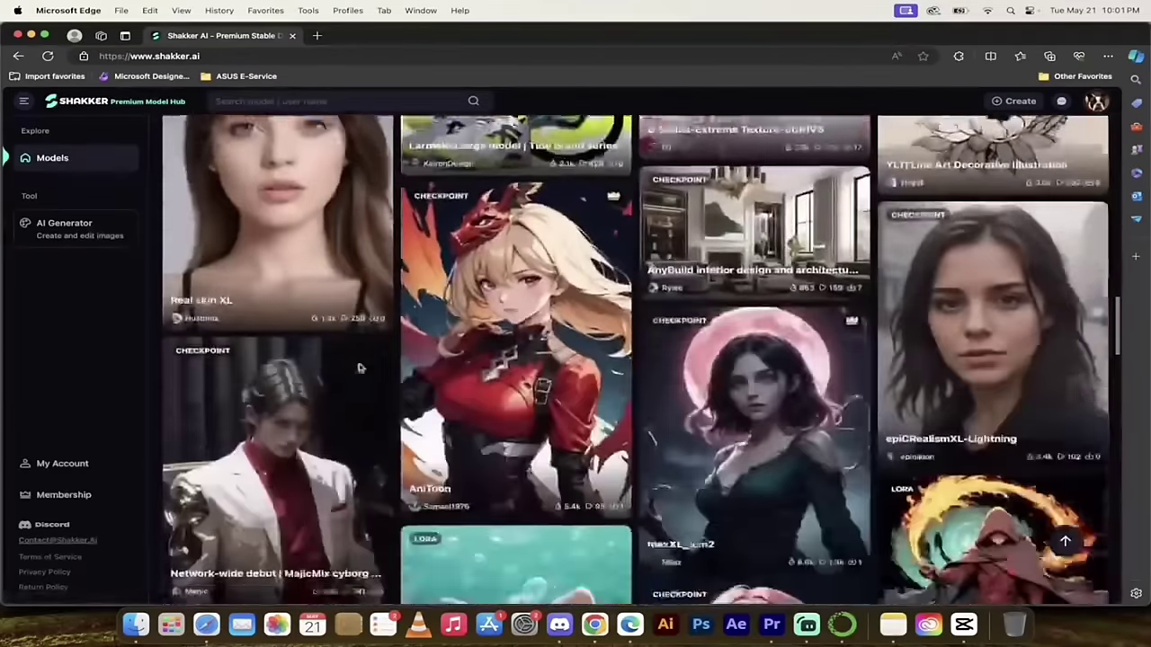
scroll(359, 368, "down", 15)
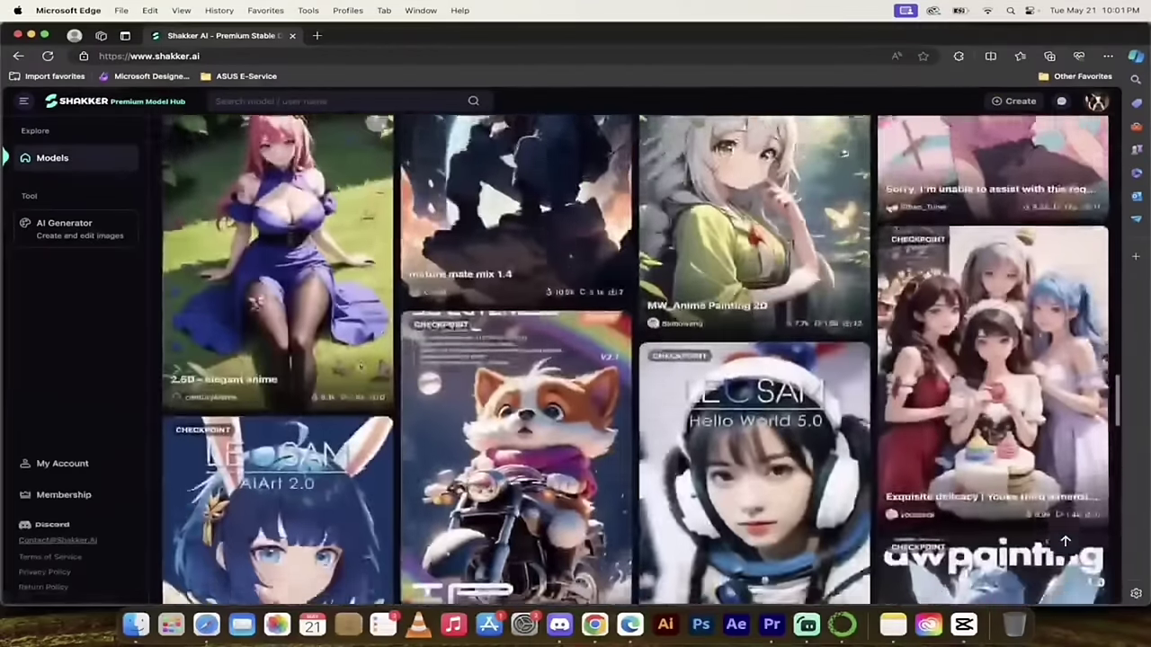
scroll(359, 367, "down", 15)
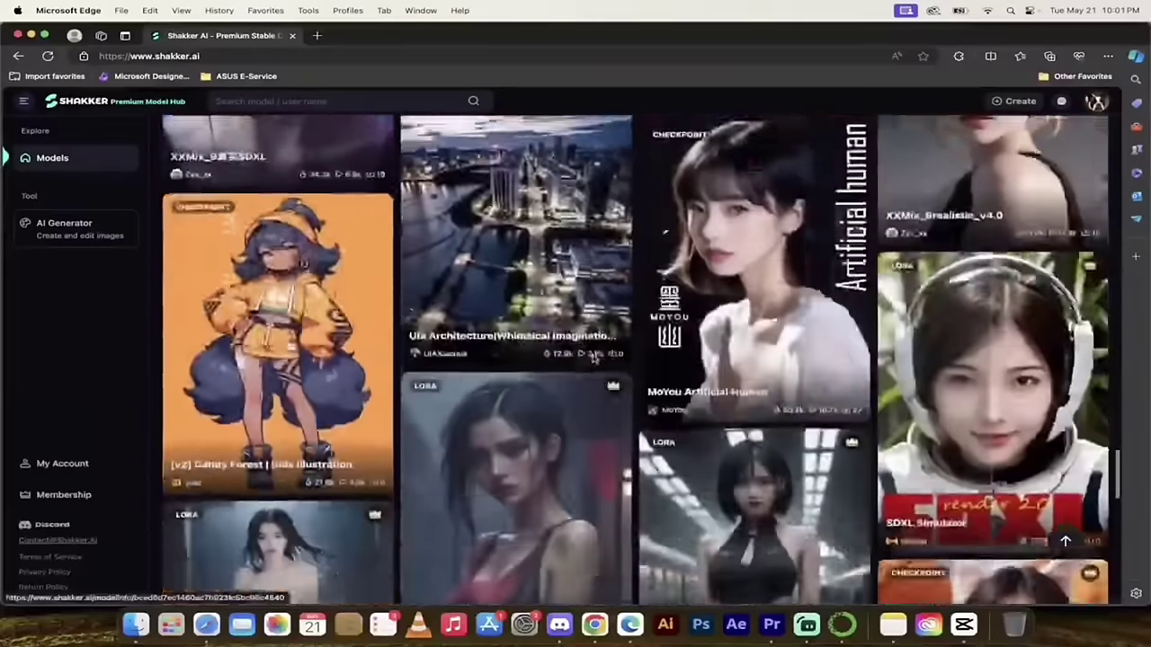
scroll(593, 358, "down", 15)
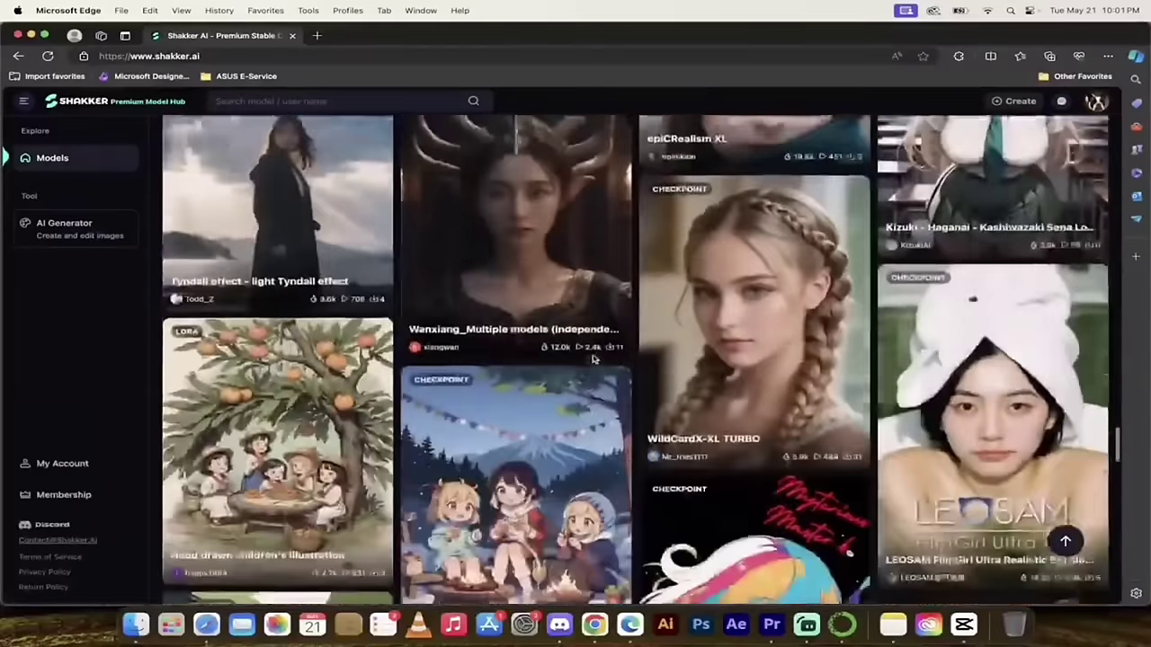
scroll(592, 358, "down", 5)
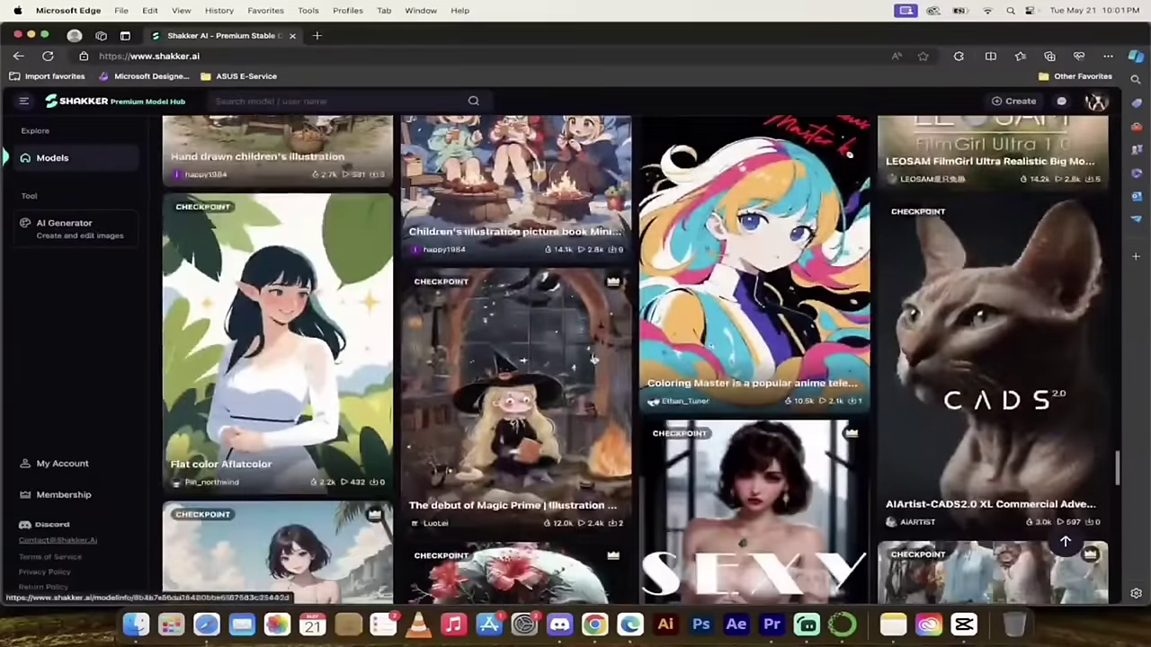
scroll(592, 358, "up", 20)
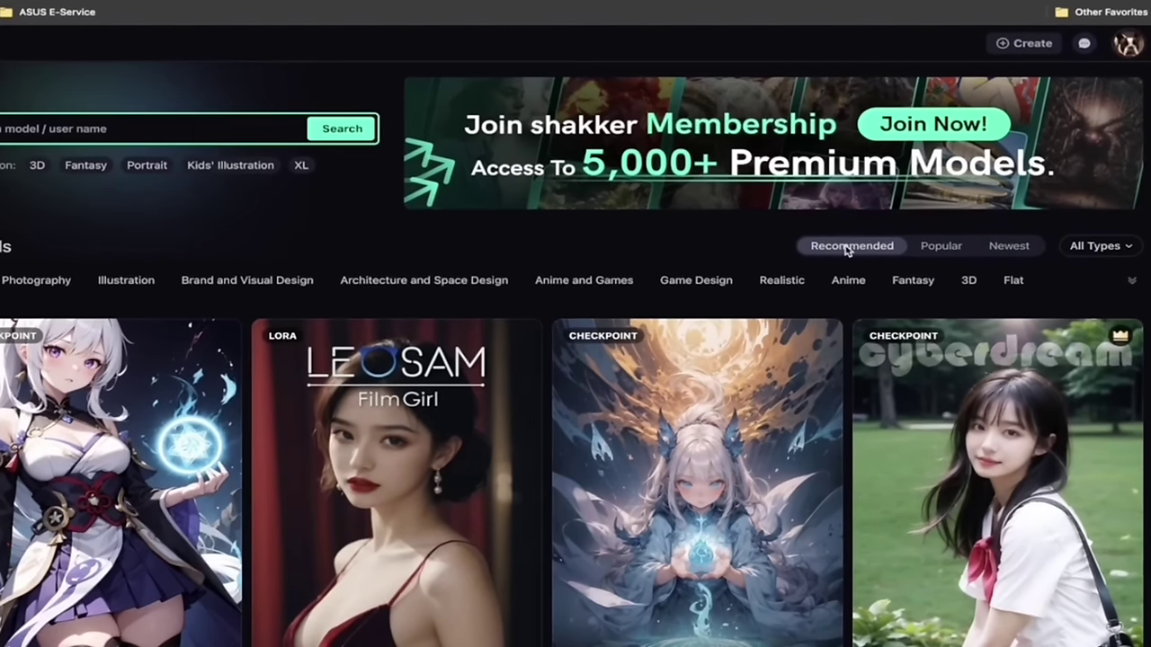
scroll(218, 192, "down", 2)
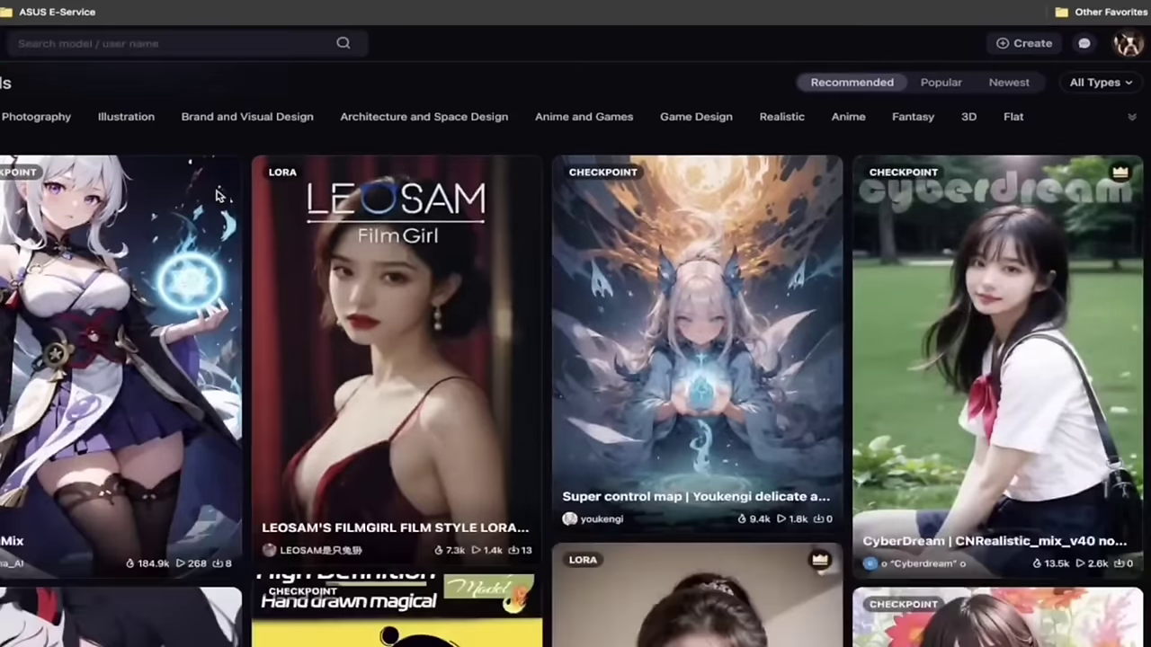
scroll(956, 303, "up", 2)
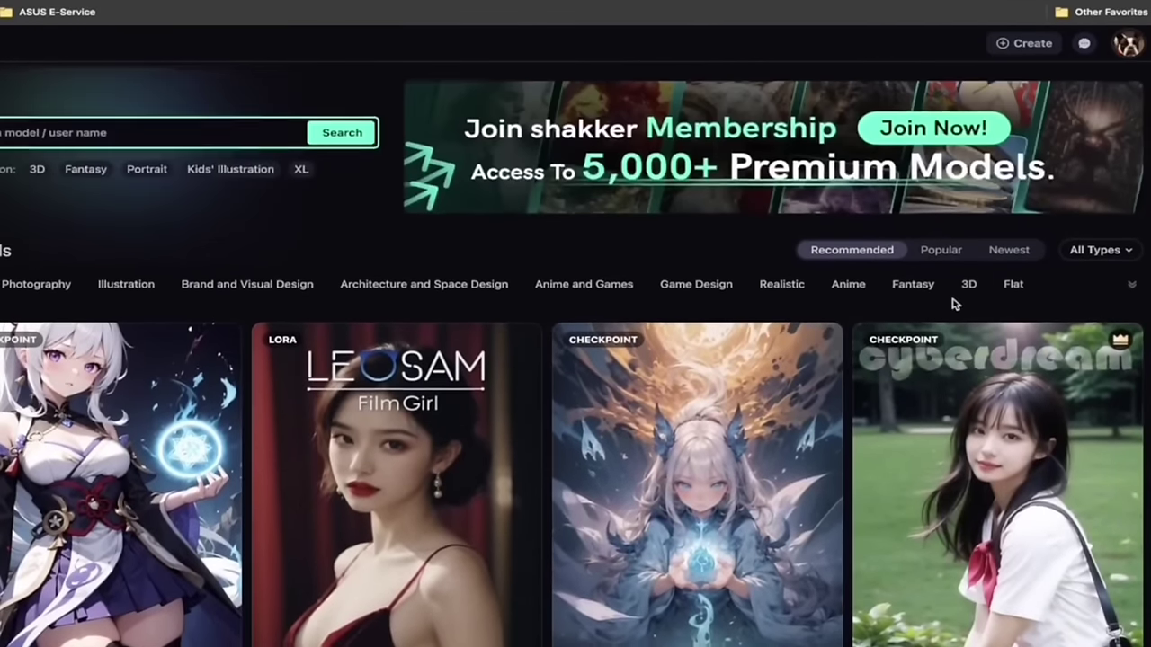
- Switch the model list to Popular and look through the most popular models
left_click(937, 253)
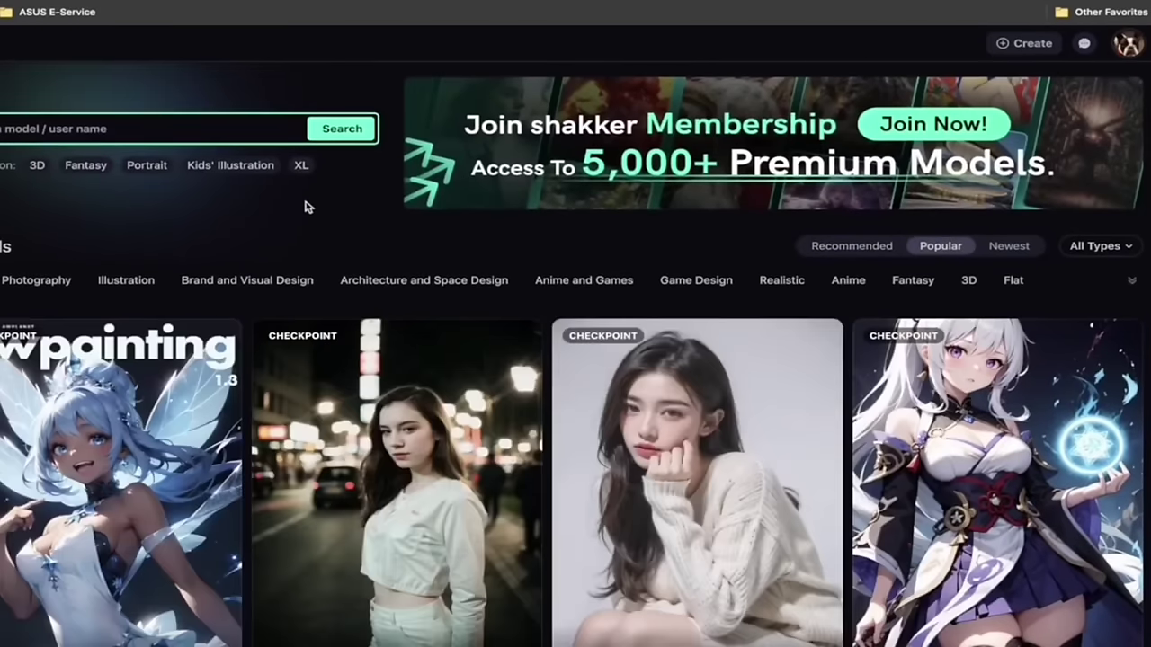
scroll(305, 207, "down", 3)
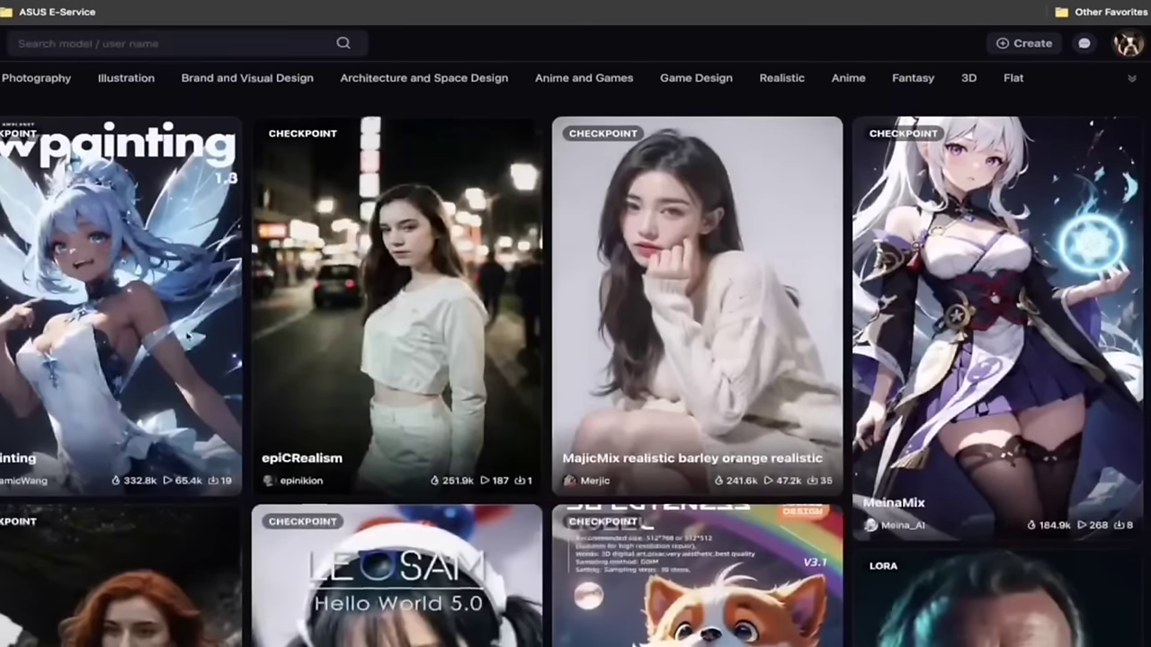
scroll(377, 348, "up", 1)
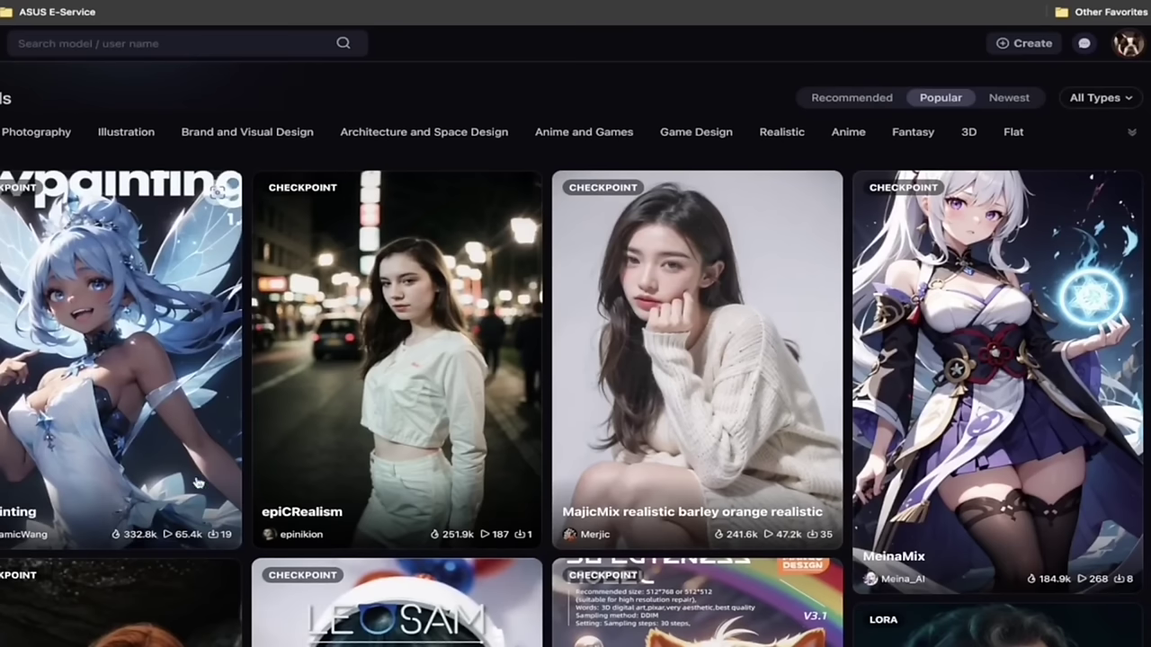
scroll(197, 475, "up", 2)
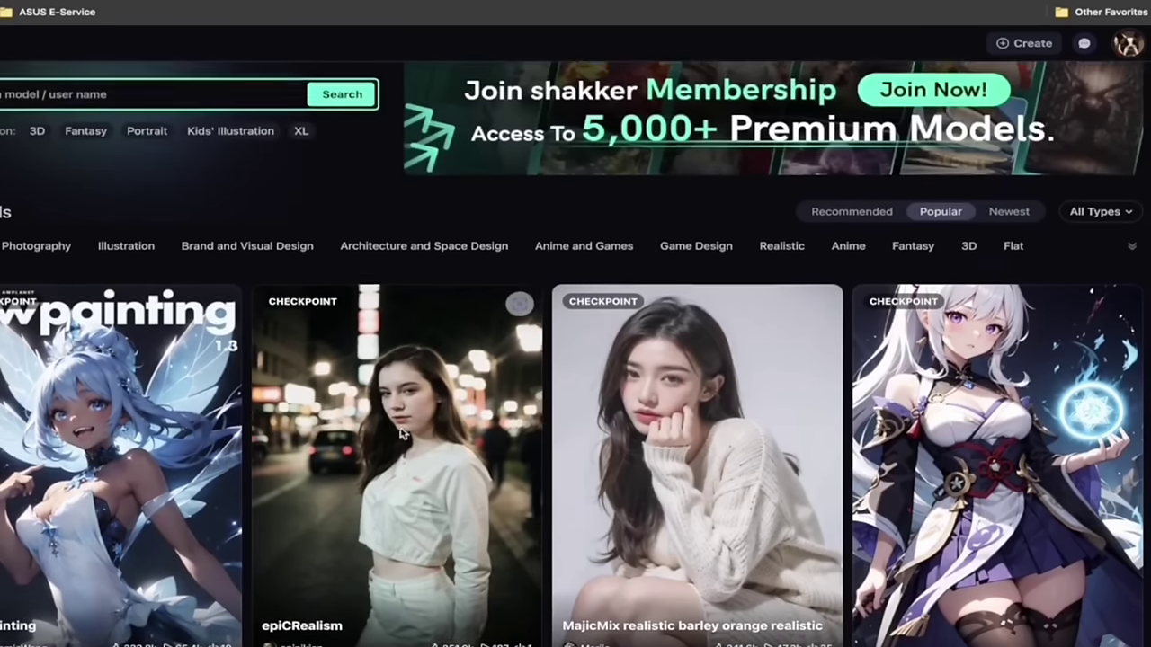
scroll(653, 456, "down", 1)
scroll(655, 457, "down", 2)
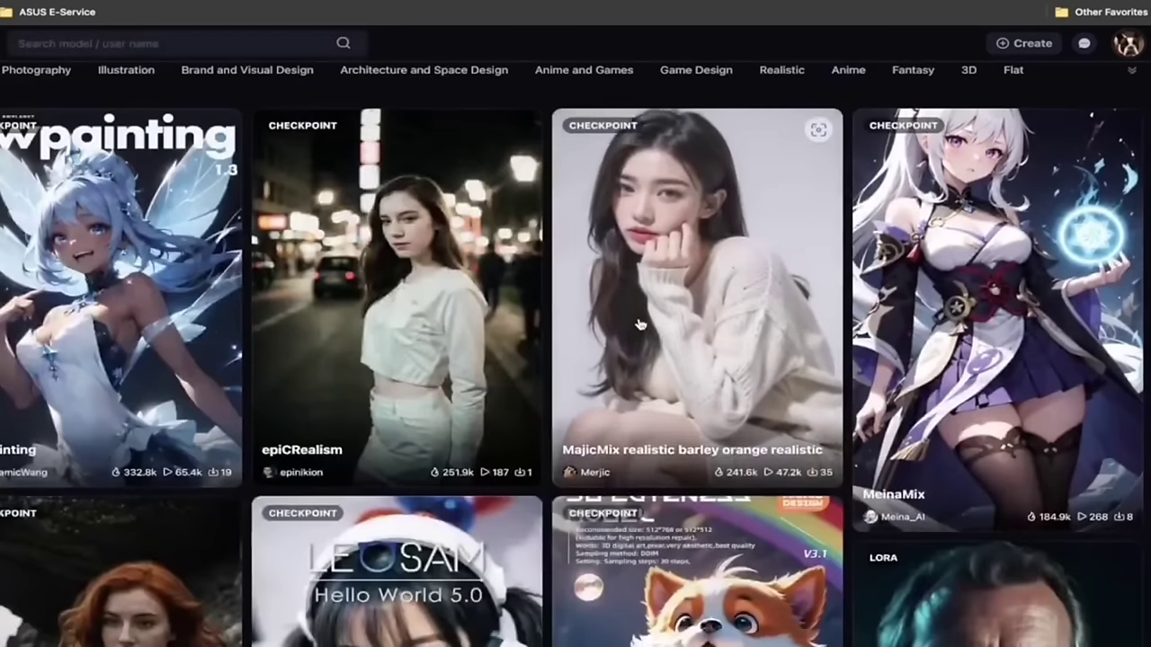
scroll(379, 290, "down", 2)
scroll(379, 291, "down", 3)
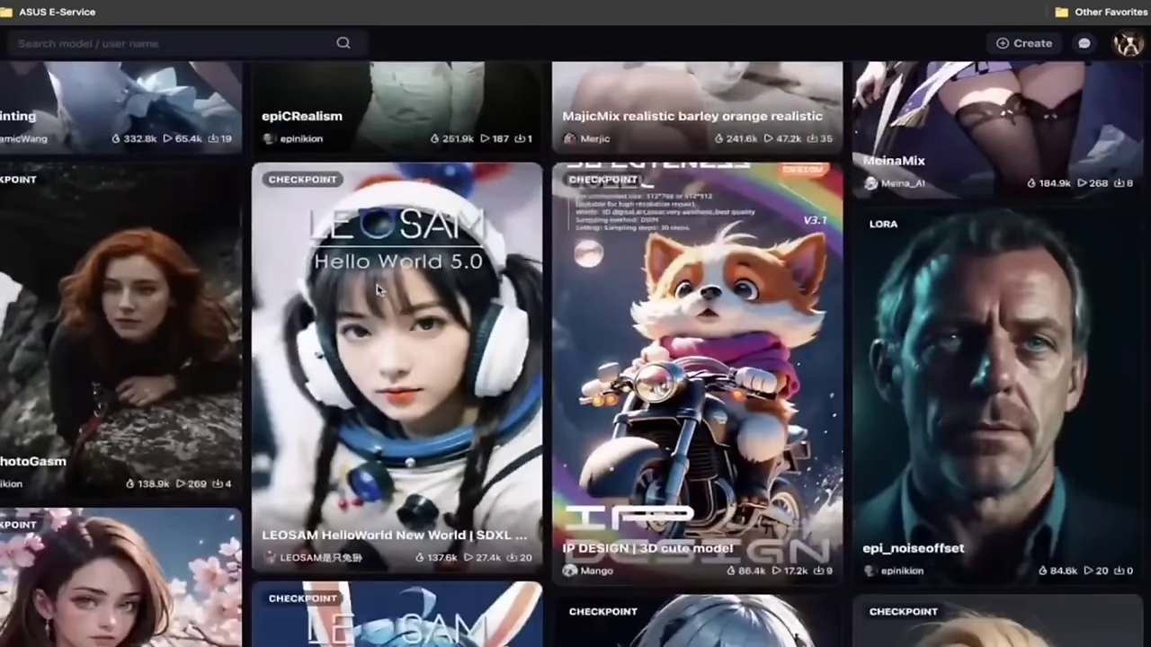
scroll(379, 290, "up", 4)
scroll(378, 289, "up", 2)
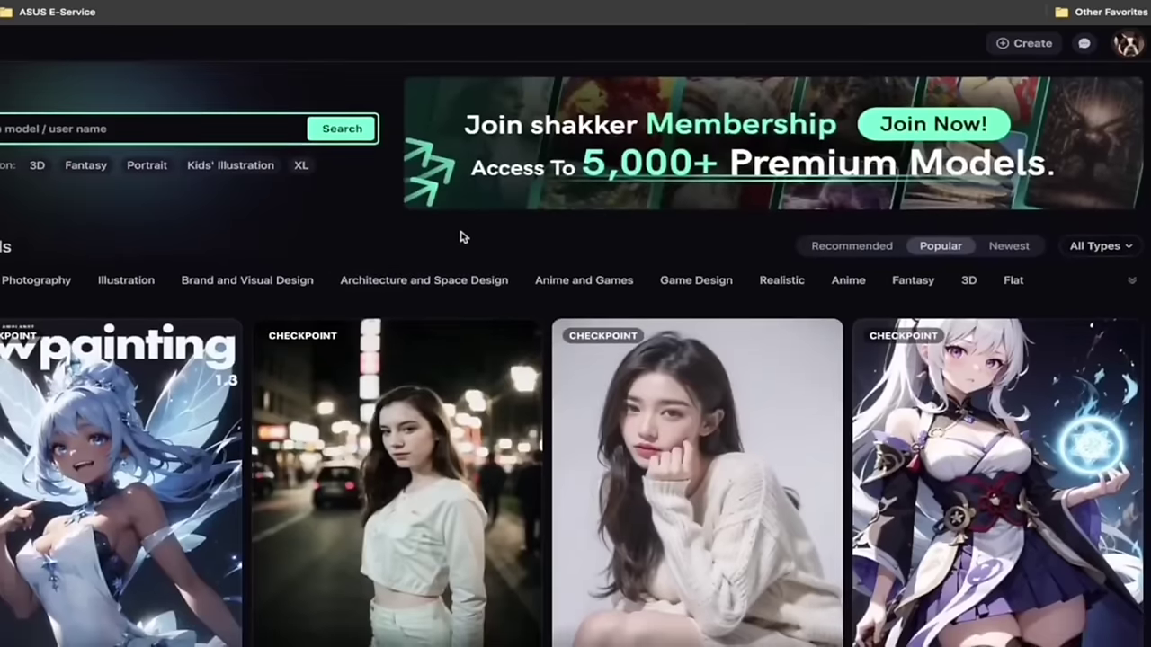
- Switch the model list to Newest to look through the latest models, and expand the full set of model categories
left_click(1009, 249)
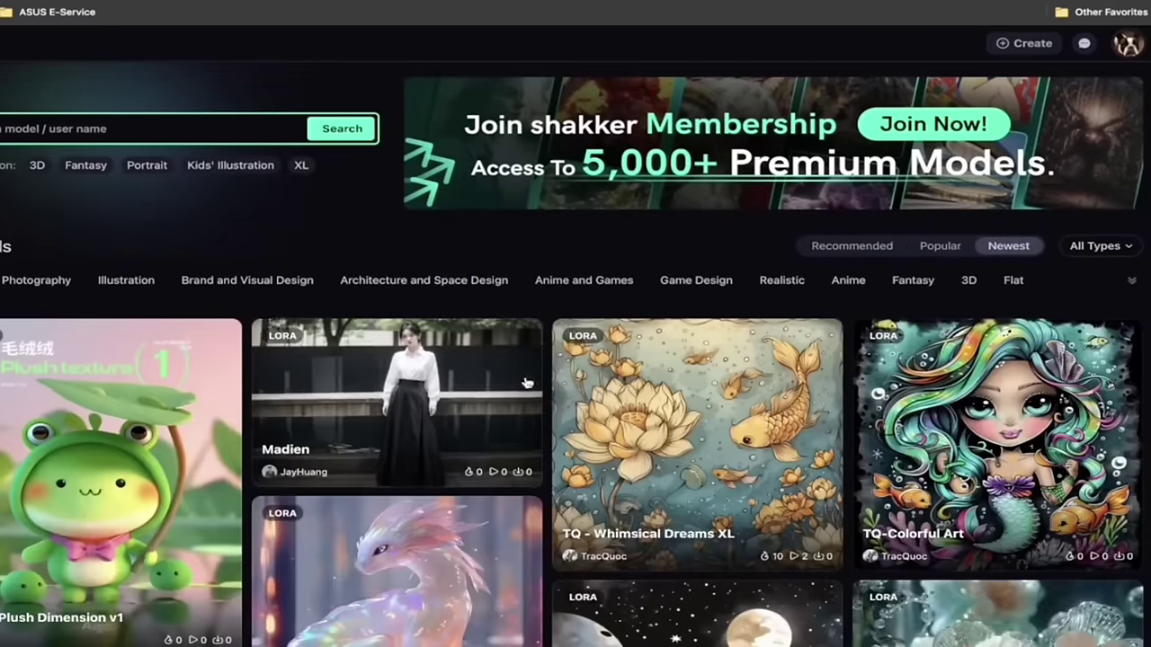
scroll(688, 430, "down", 2)
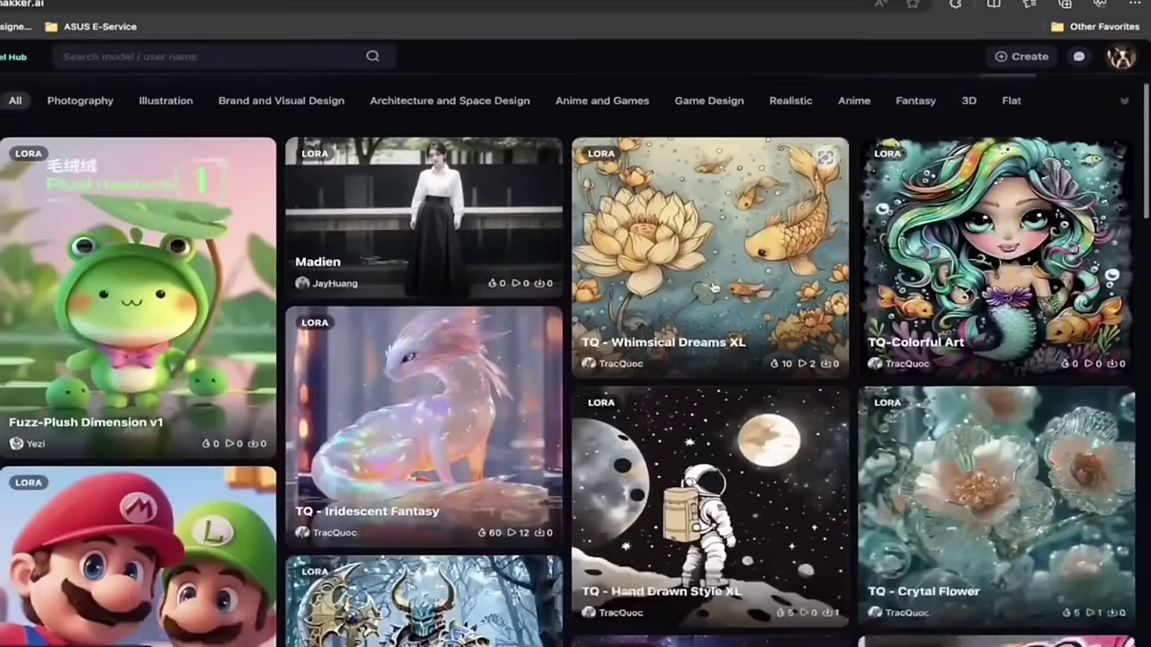
scroll(688, 429, "down", 2)
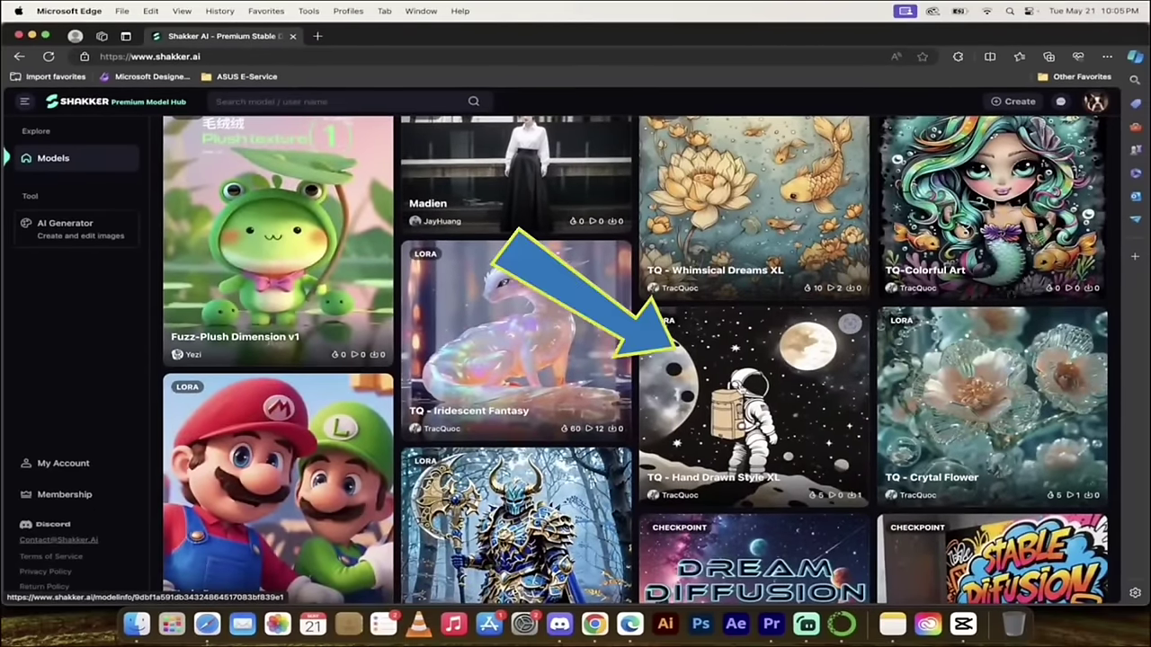
scroll(140, 405, "down", 1)
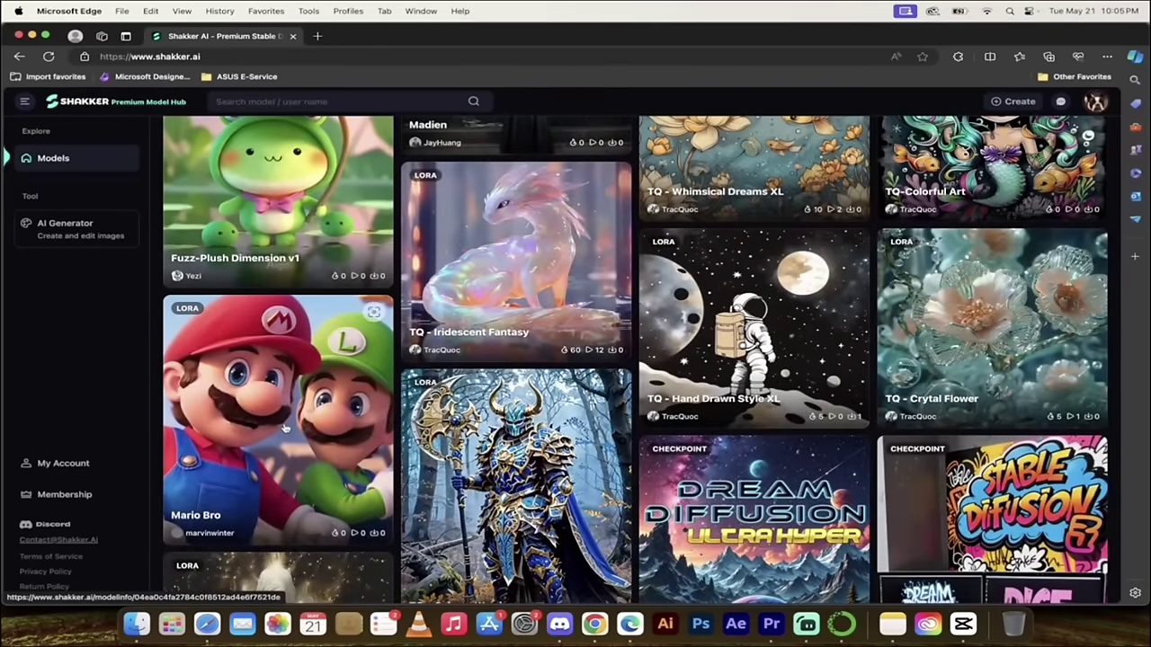
scroll(284, 428, "up", 5)
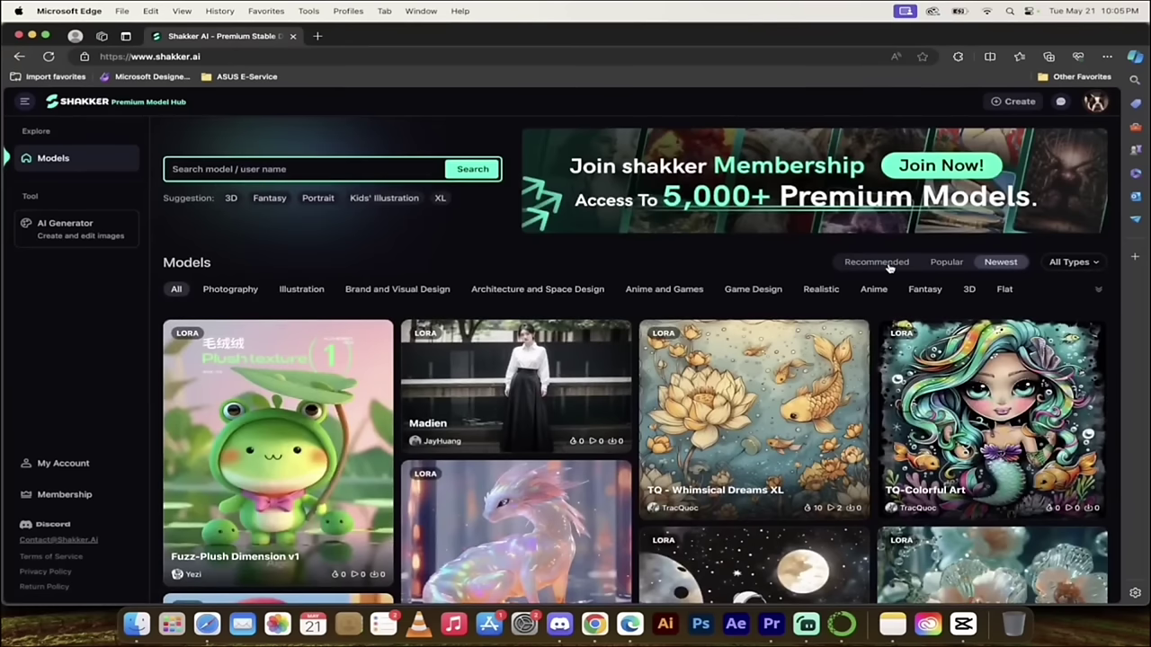
left_click(1099, 292)
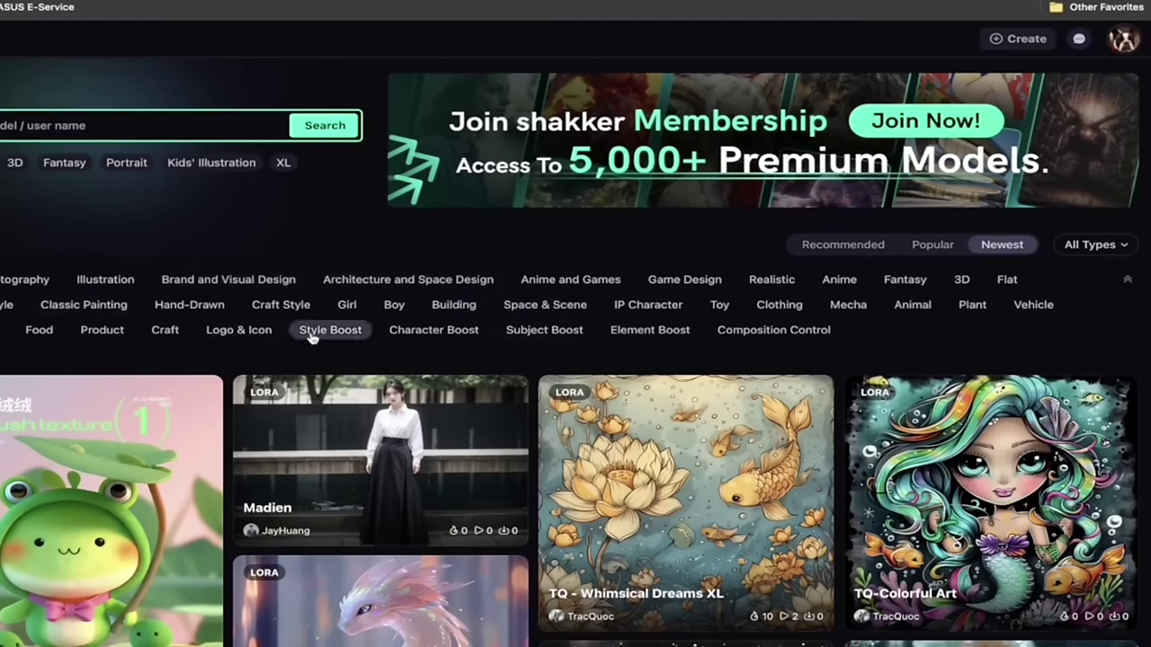
- Filter the newest models by the Logo & Icon category, and search the model library for "anime"
left_click(256, 333)
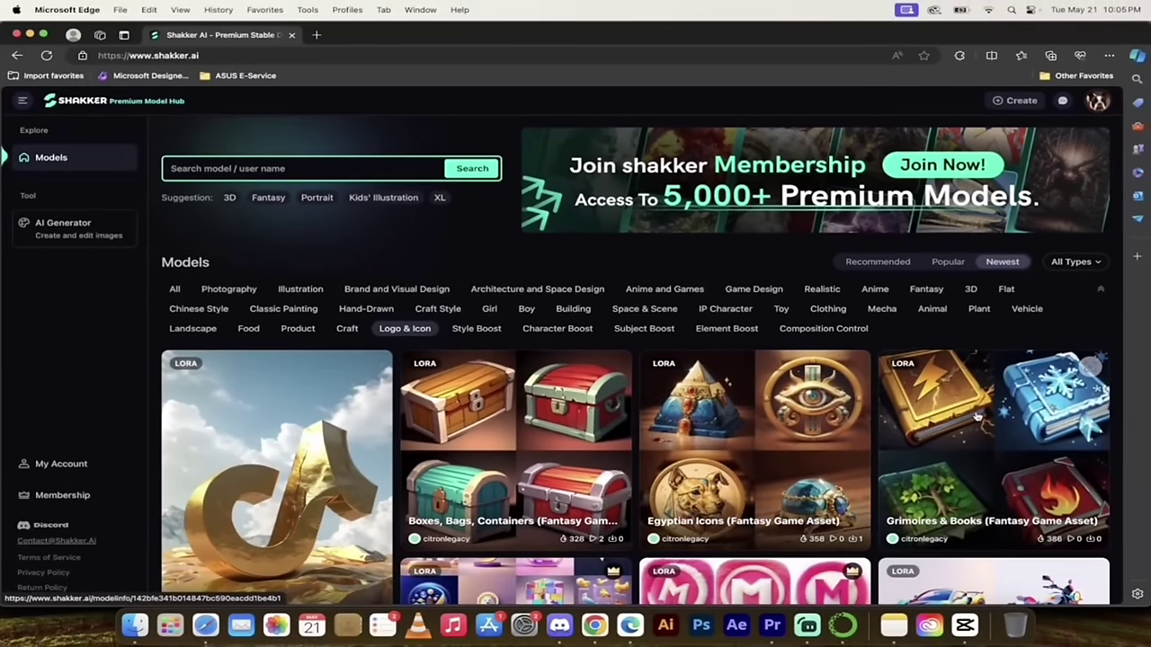
left_click(290, 168)
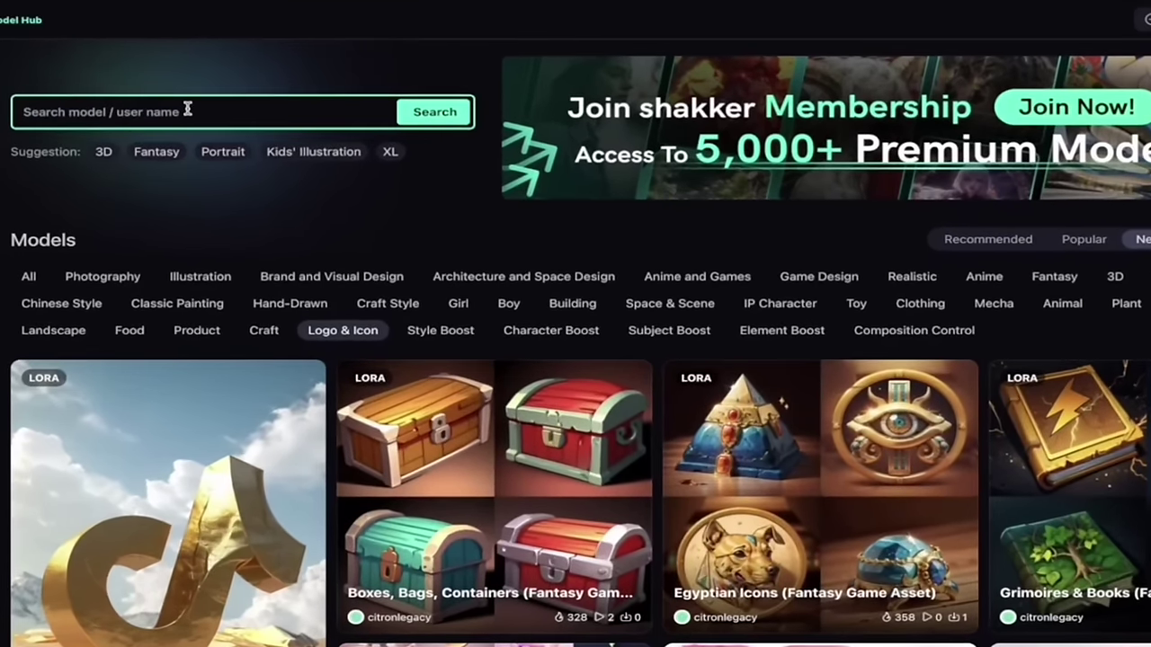
type("anim")
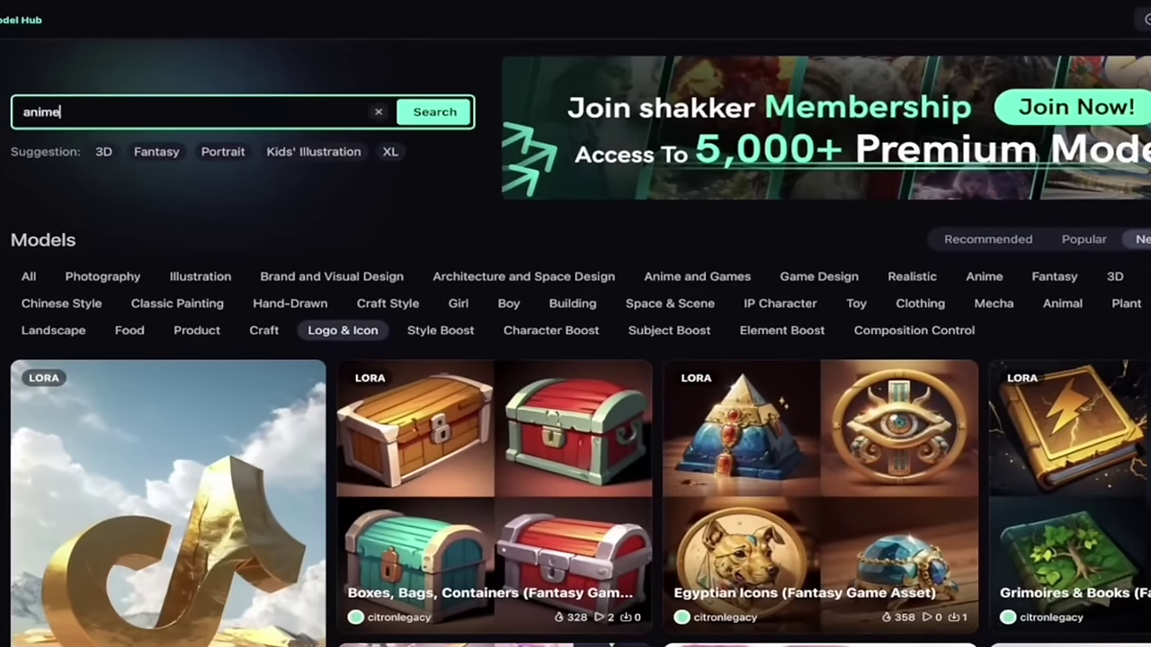
type("e")
key("Return")
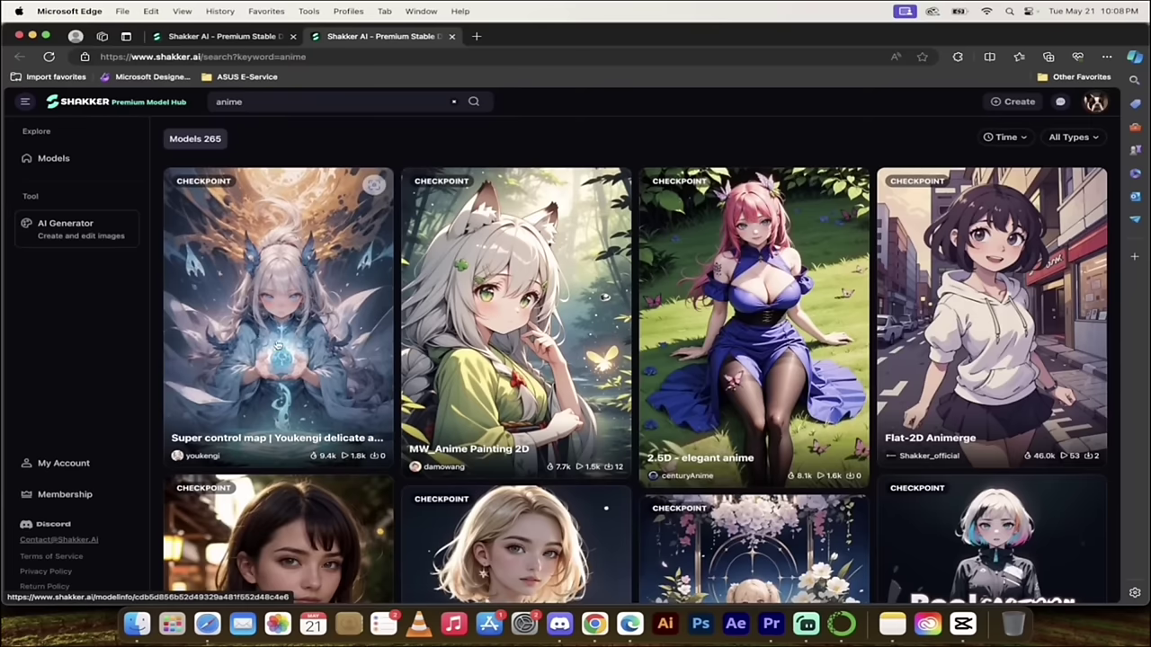
- Open the "Super control map | Youkengi delicate anime" model, read its page, and expand the full description
left_click(279, 346)
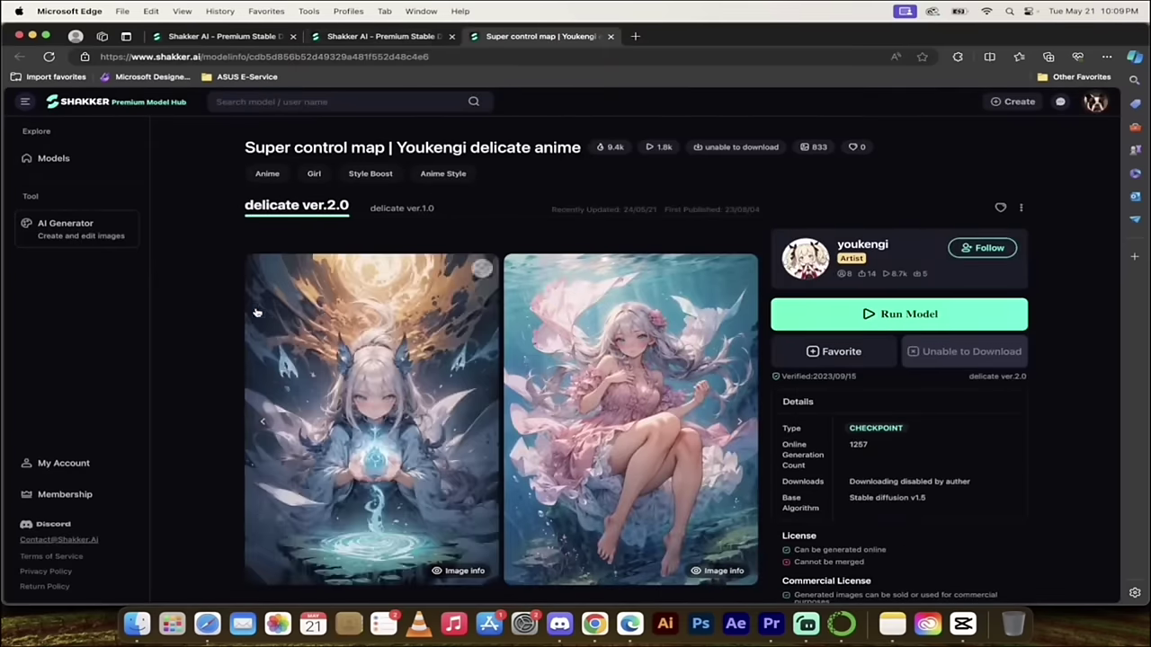
scroll(243, 319, "down", 1)
scroll(214, 335, "down", 5)
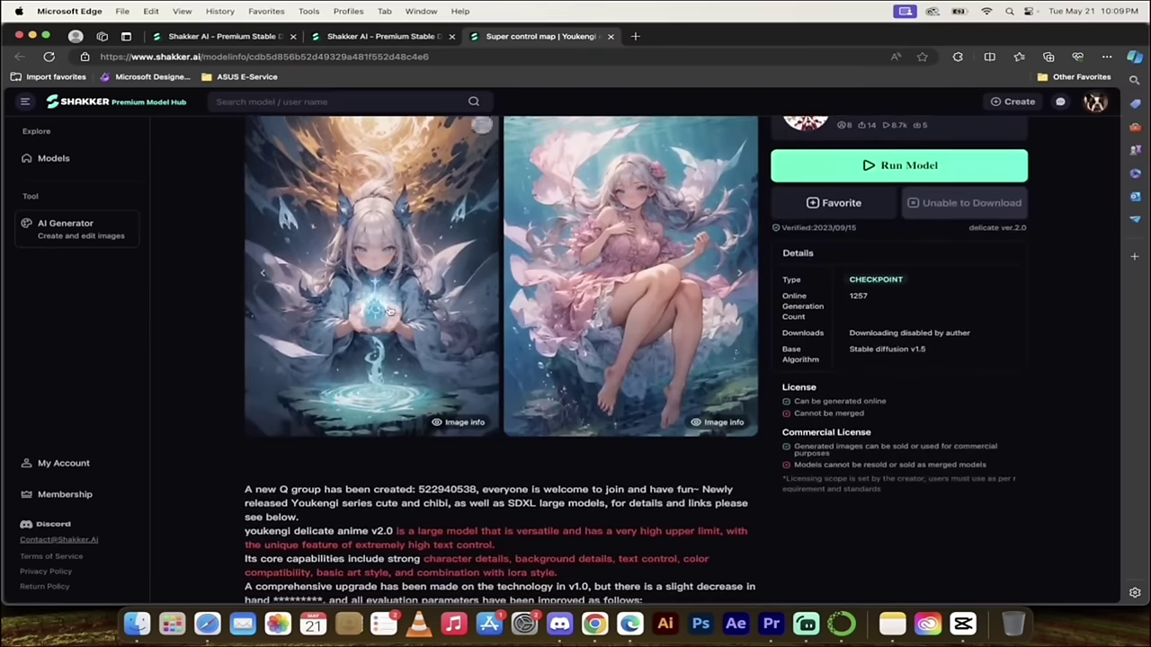
scroll(589, 267, "down", 7)
scroll(589, 267, "down", 3)
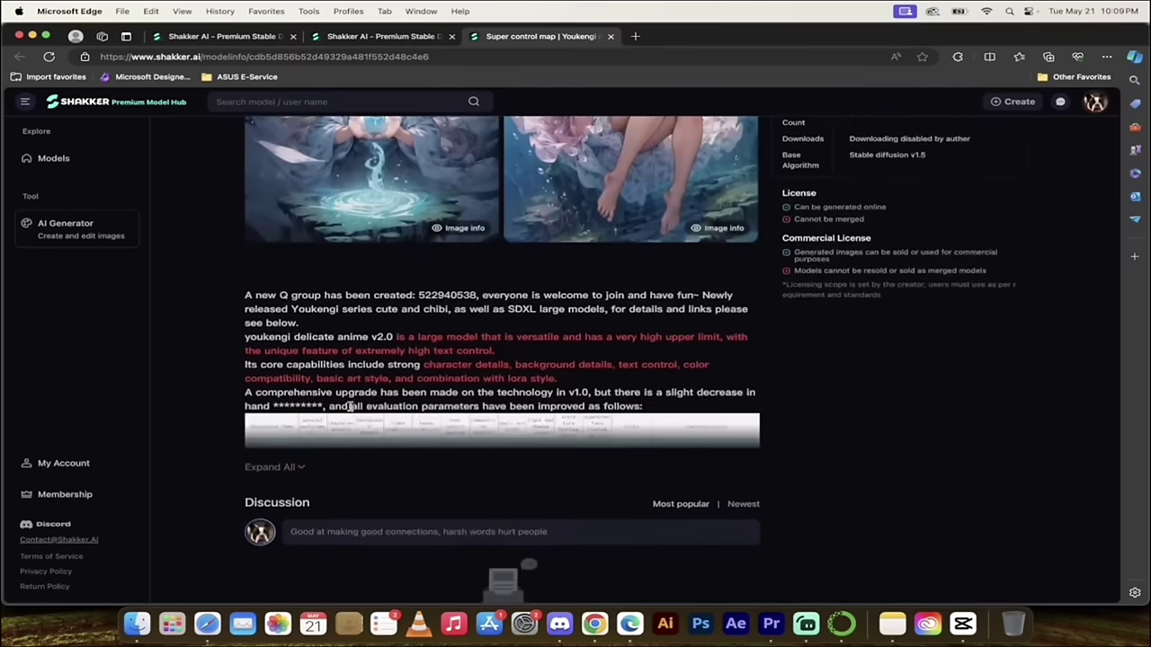
scroll(483, 332, "up", 1)
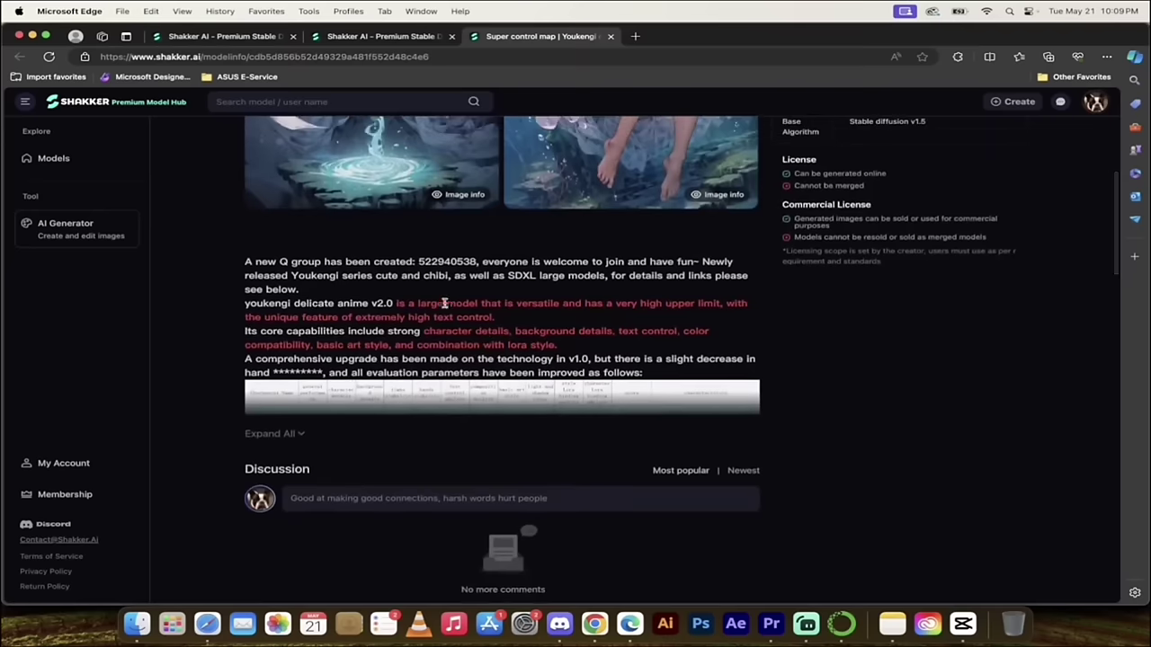
scroll(311, 352, "down", 2)
left_click(288, 383)
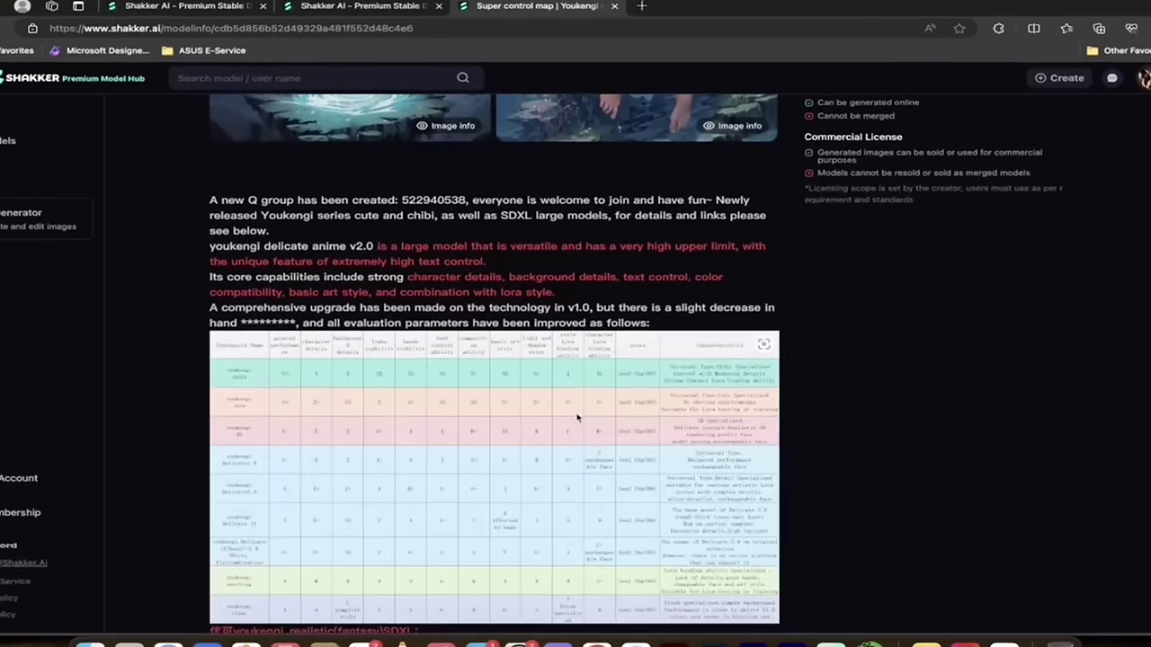
- Examine the evaluation table comparing the youkengi checkpoints and the related model links in the expanded description
scroll(540, 297, "down", 5)
scroll(530, 261, "up", 5)
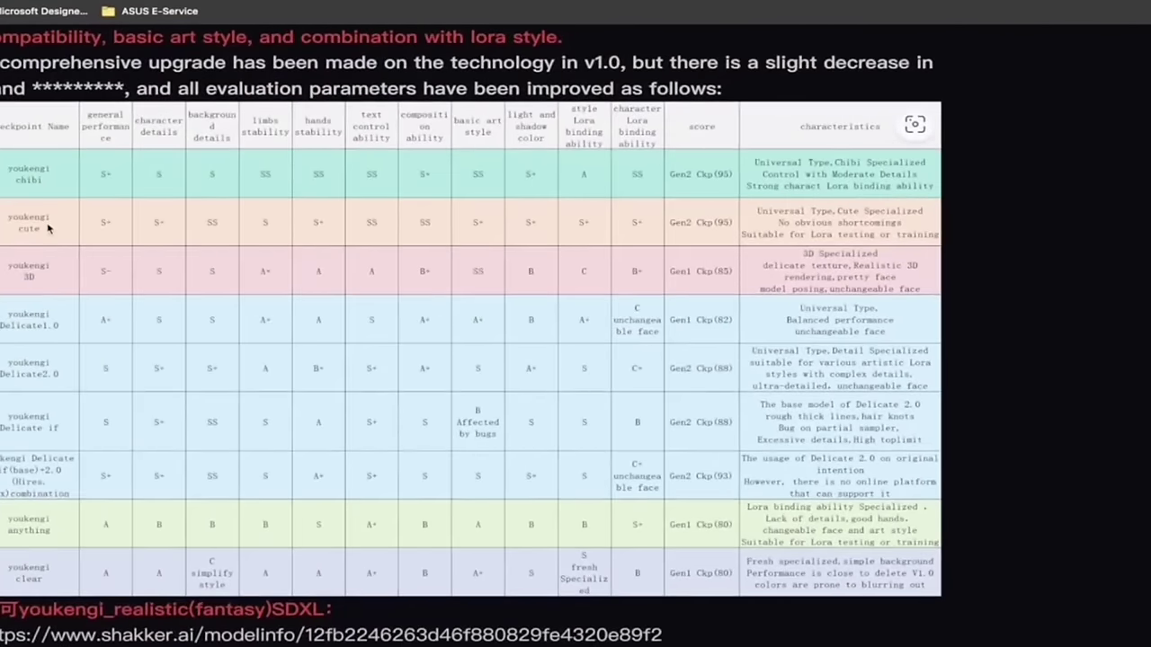
scroll(229, 213, "right", 1)
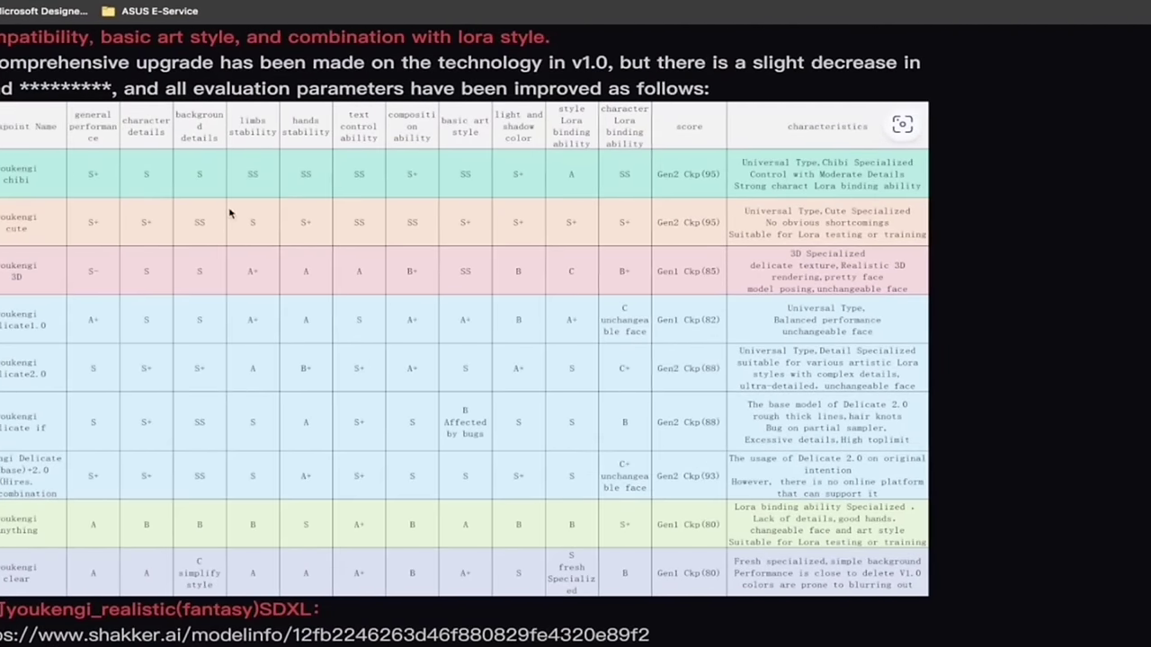
scroll(229, 213, "down", 5)
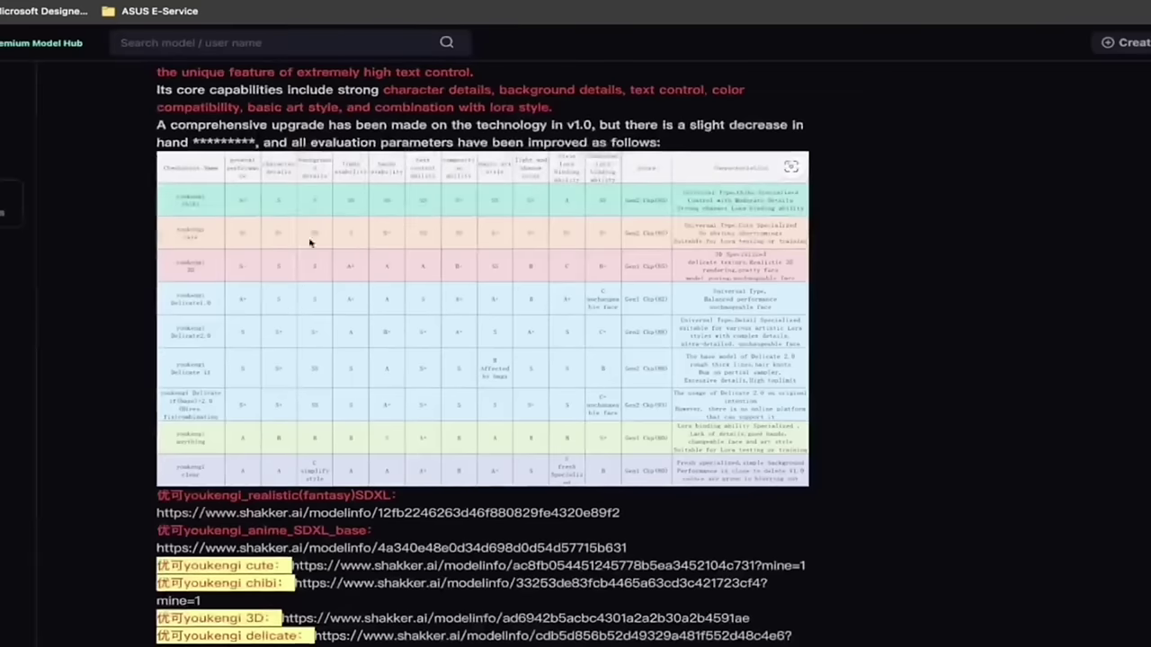
scroll(380, 333, "down", 1)
scroll(379, 333, "up", 10)
scroll(379, 333, "up", 2)
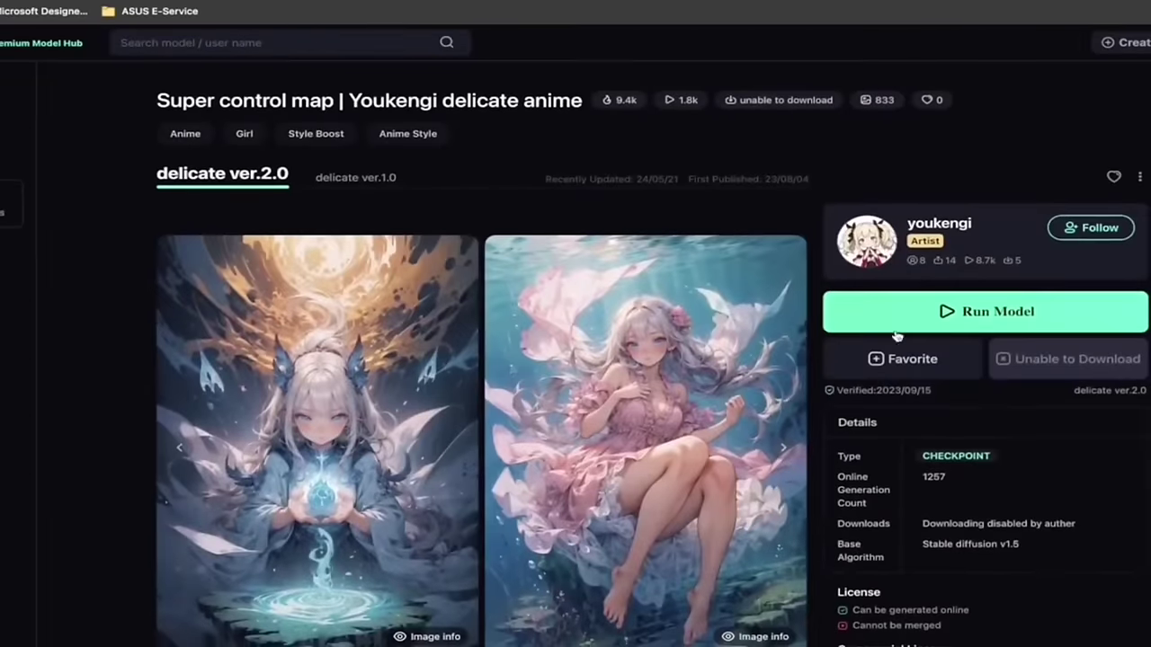
- Run the Youkengi delicate anime model in the AI generator and look over the existing images on the canvas
left_click(945, 312)
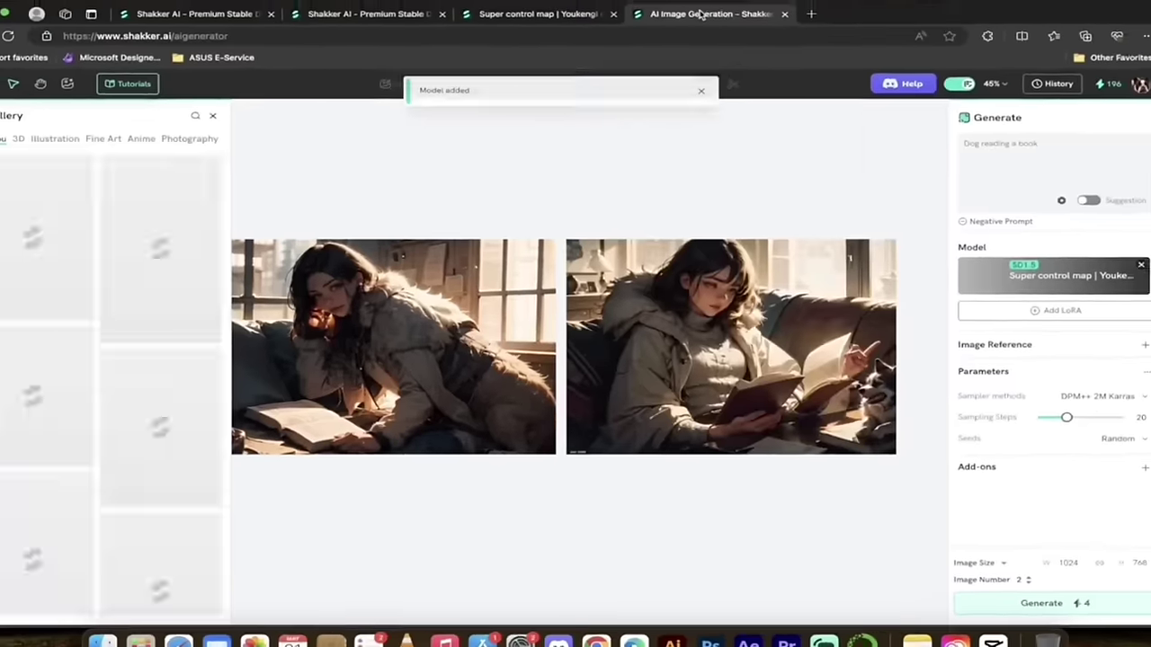
scroll(577, 241, "down", 5)
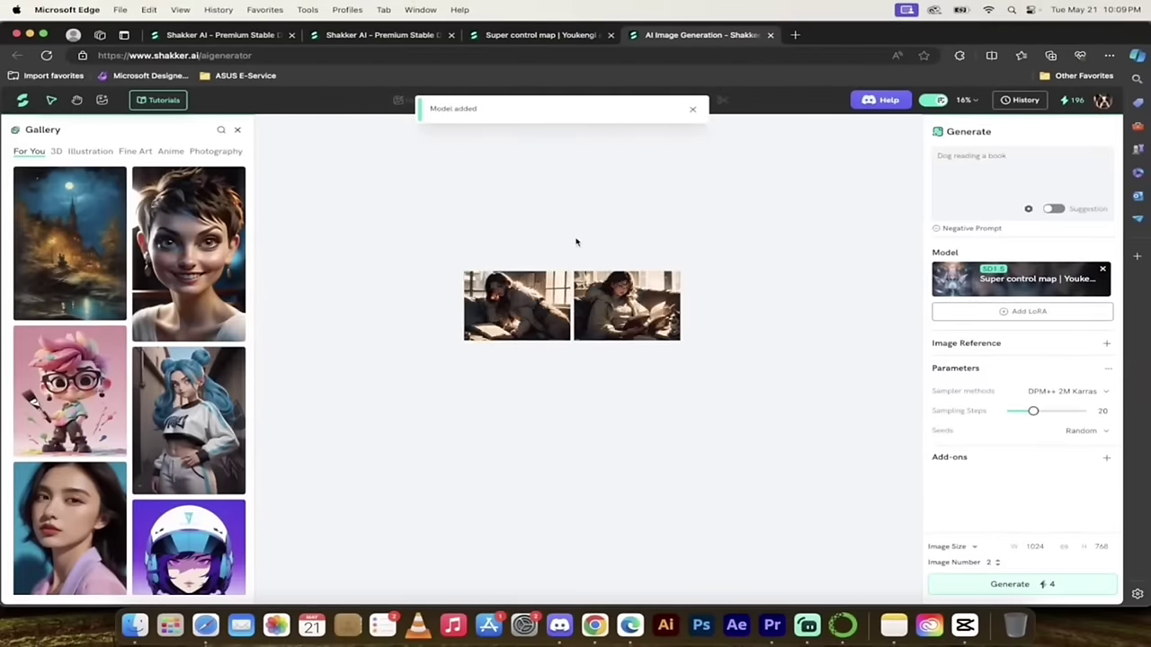
scroll(576, 241, "up", 5)
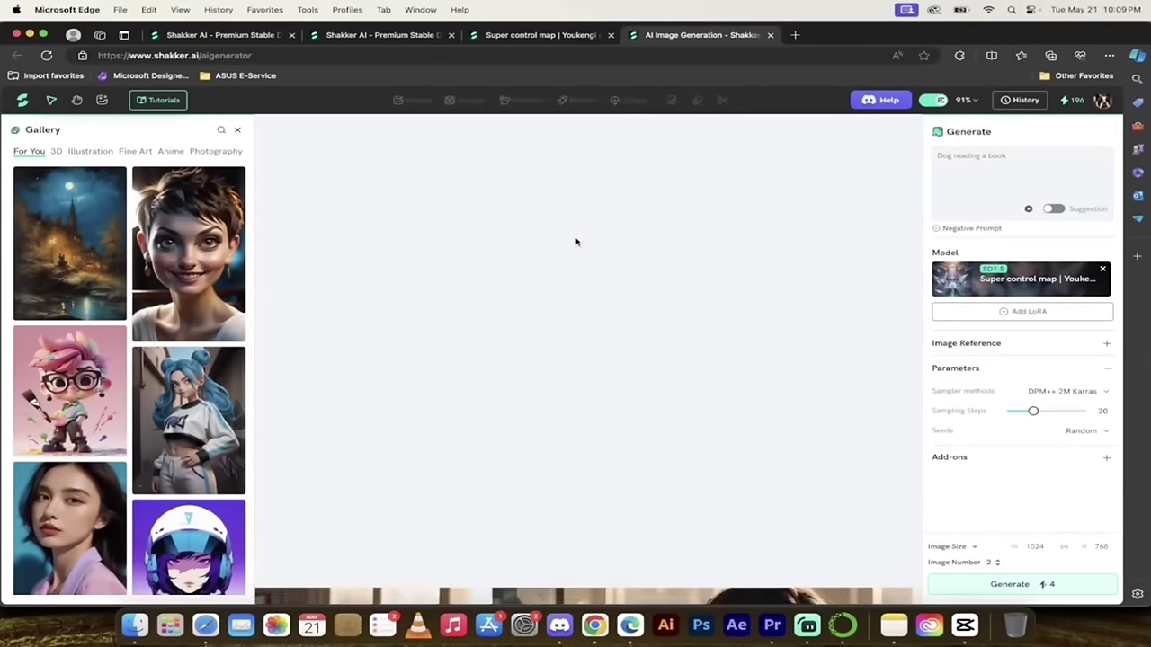
scroll(576, 242, "down", 5)
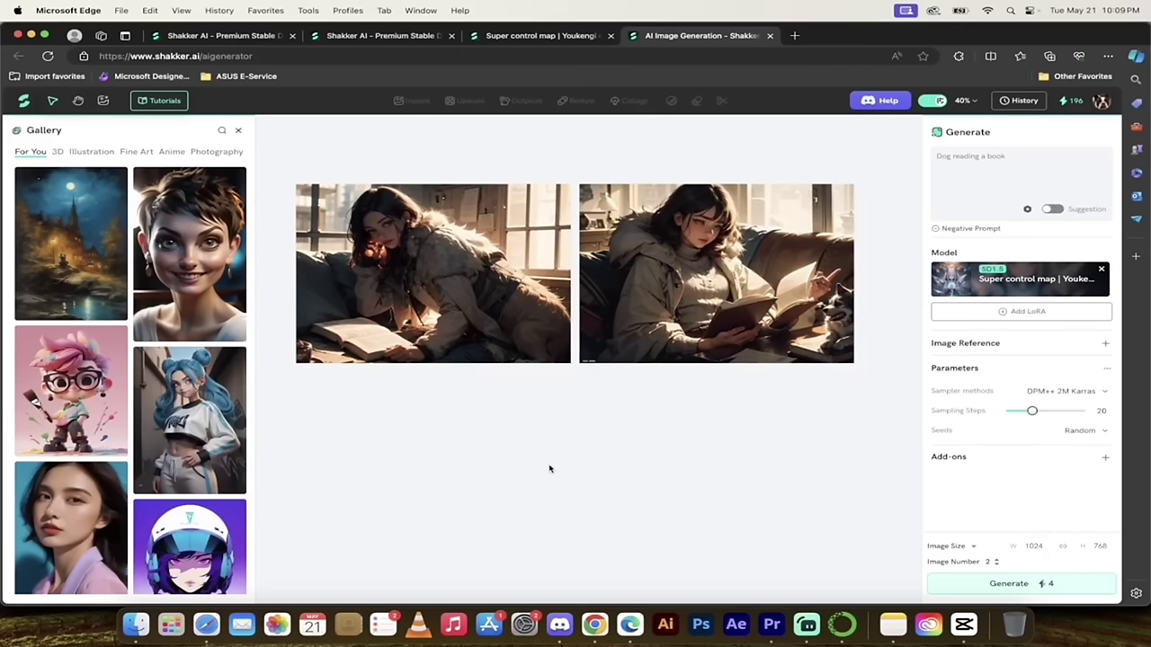
mouse_move(495, 309)
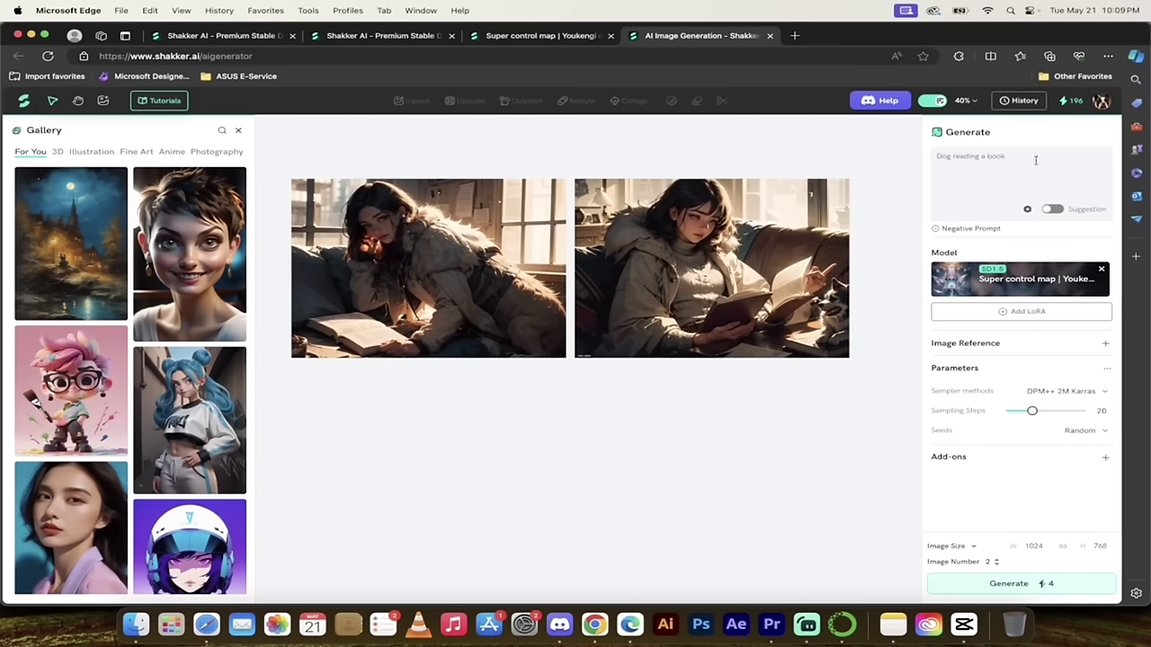
- Replace the generation prompt with "A pretty lady with big eyes looking ahead, blonde hair, anime style"
left_click_drag(1036, 160, 929, 138)
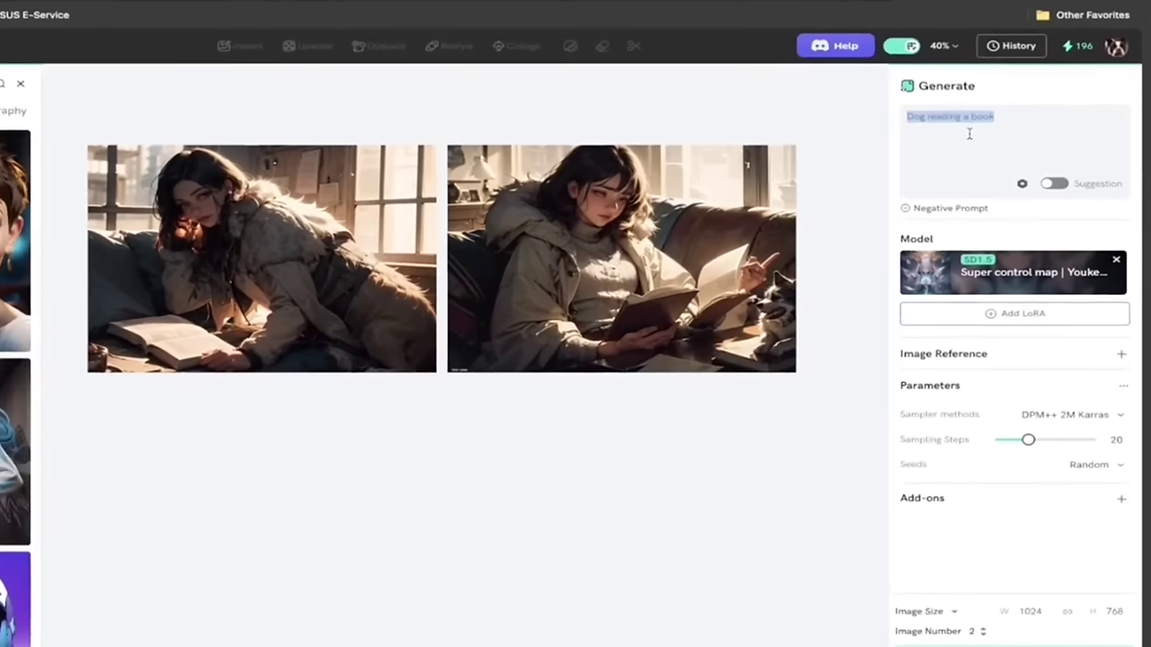
type("A pretty lady with big eyes looking ahe")
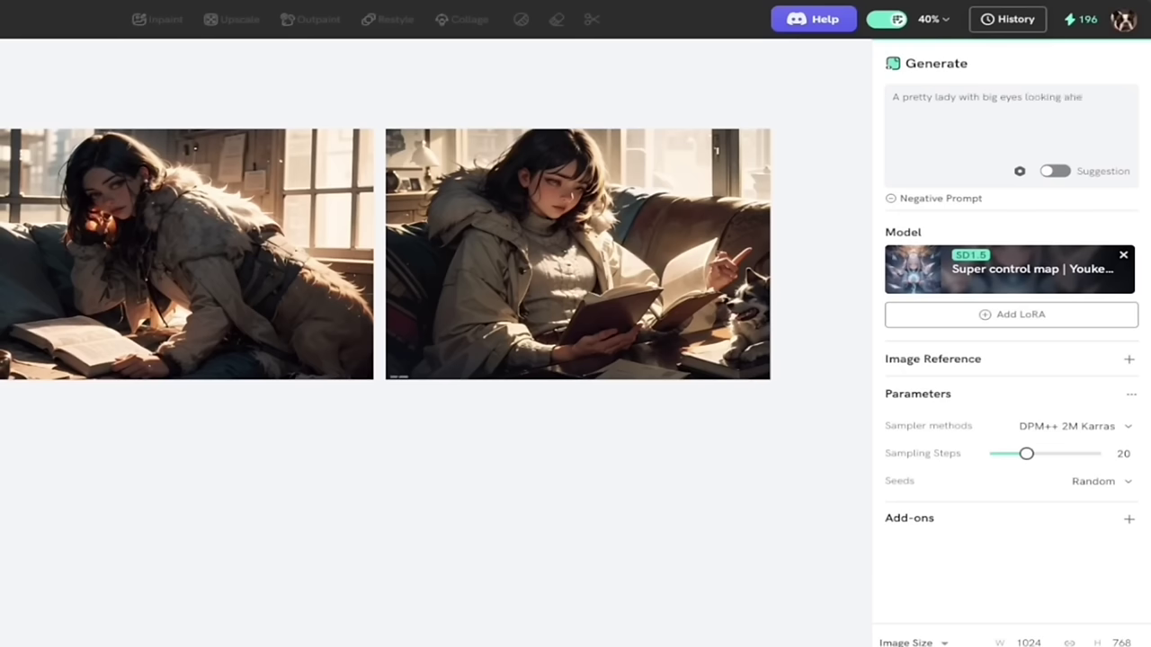
type(".")
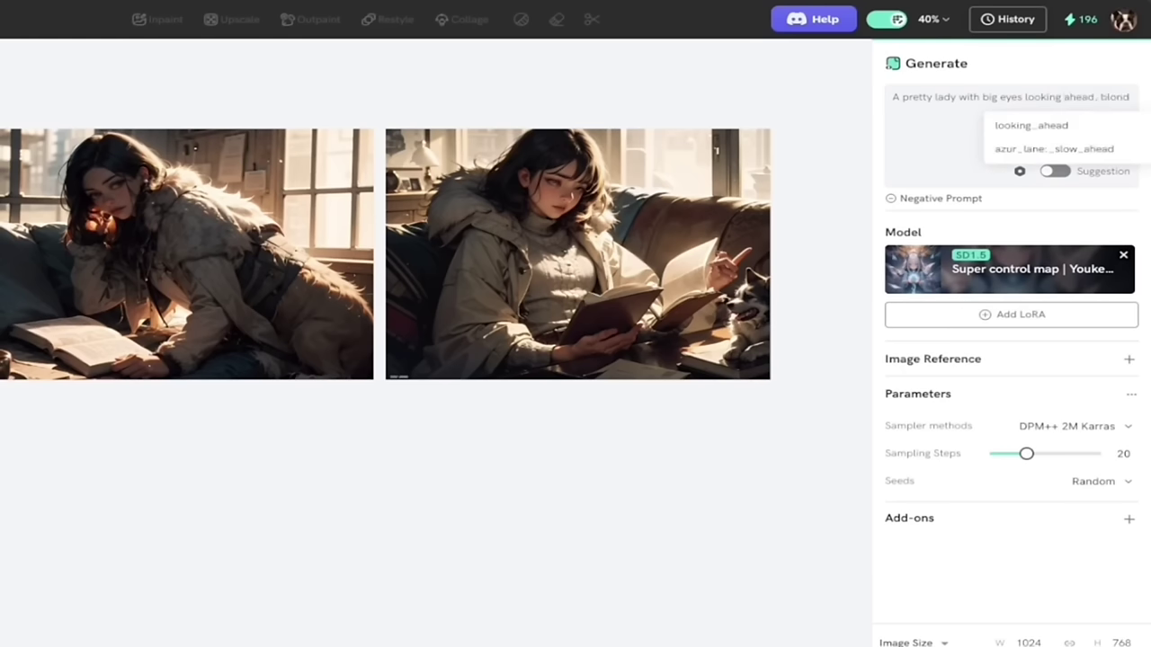
type("e hair, anime style")
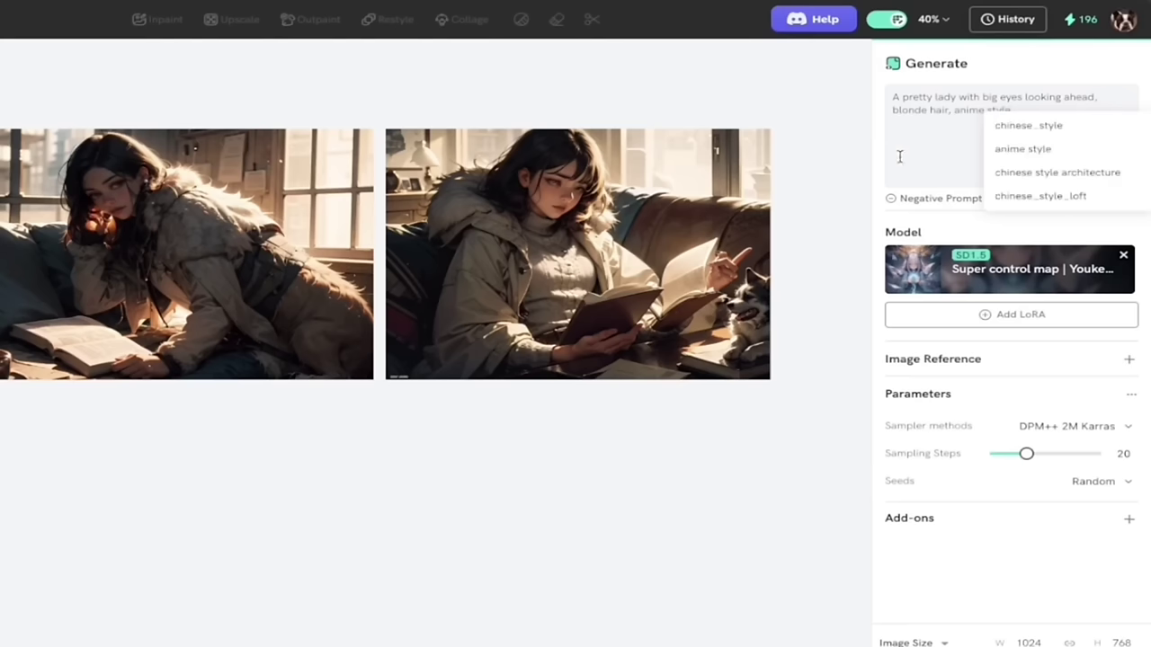
left_click(886, 169)
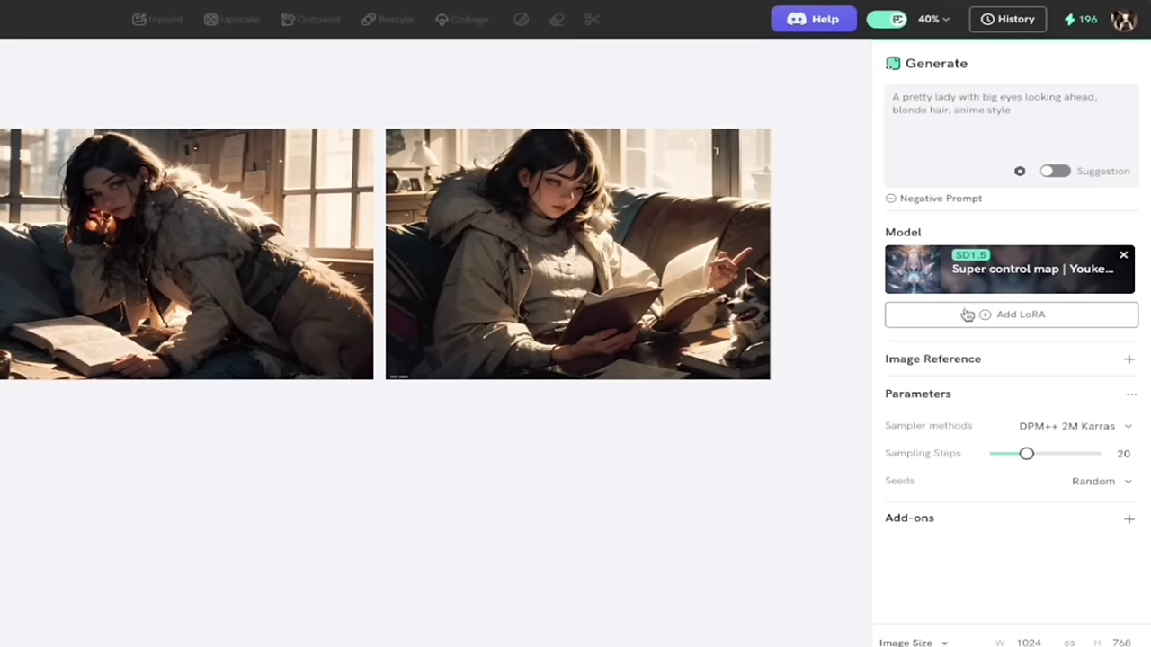
- Check the option for adding a LoRA and list the available sampler methods
left_click(1000, 315)
left_click(1119, 429)
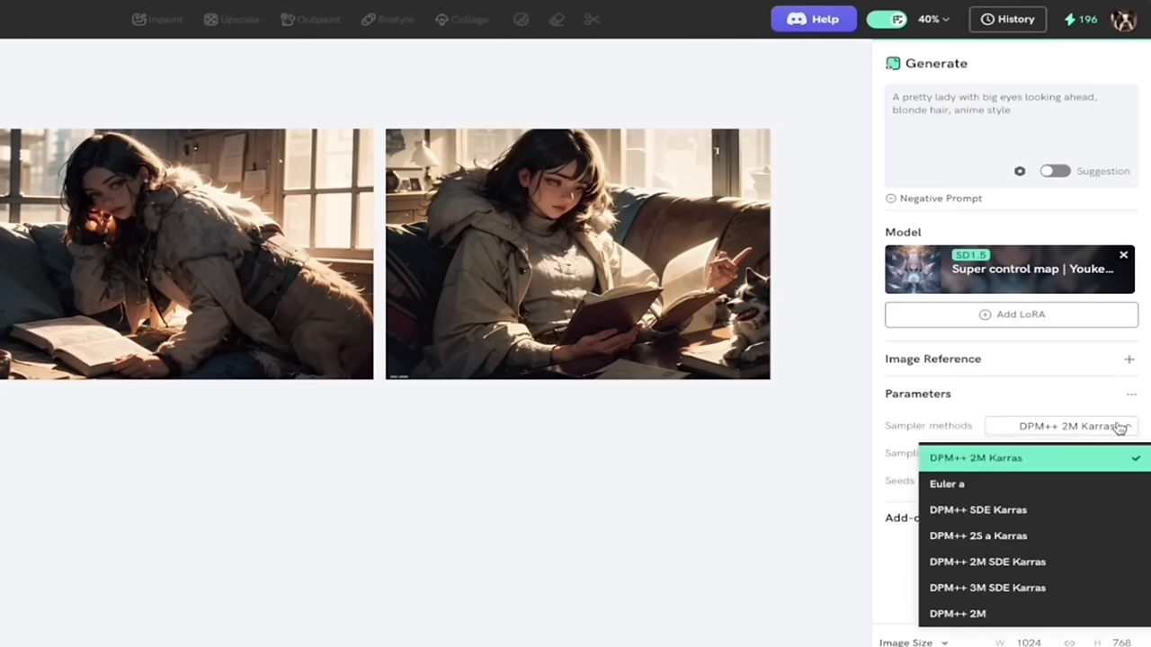
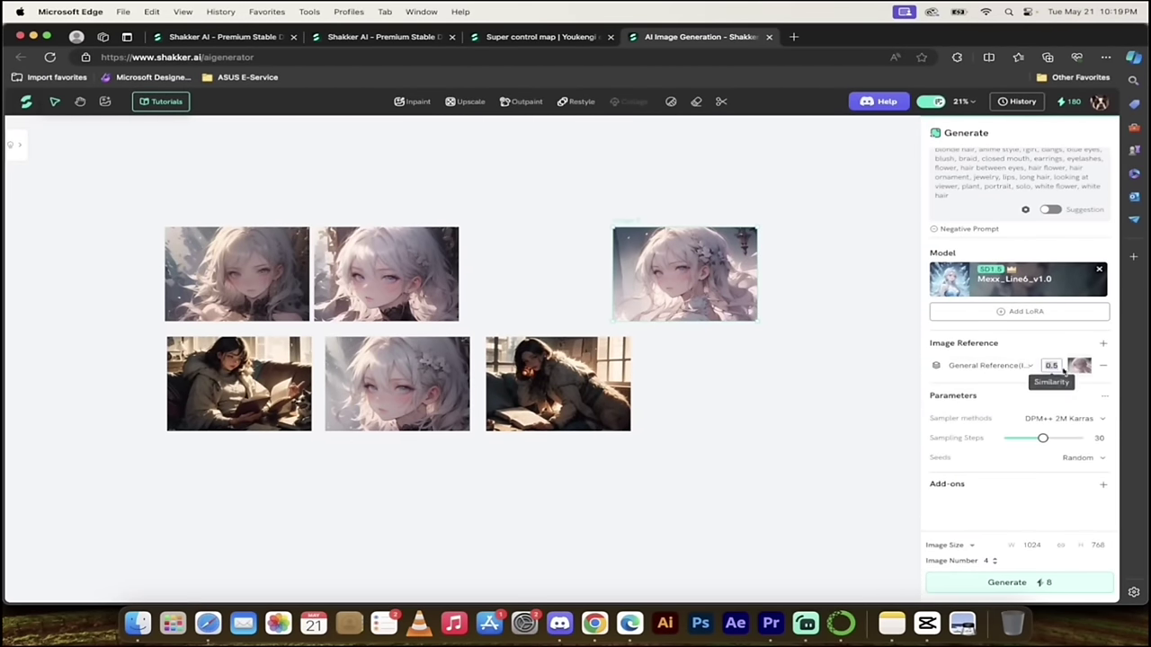
- Enter a similarity of 10 for the general image reference
type("10")
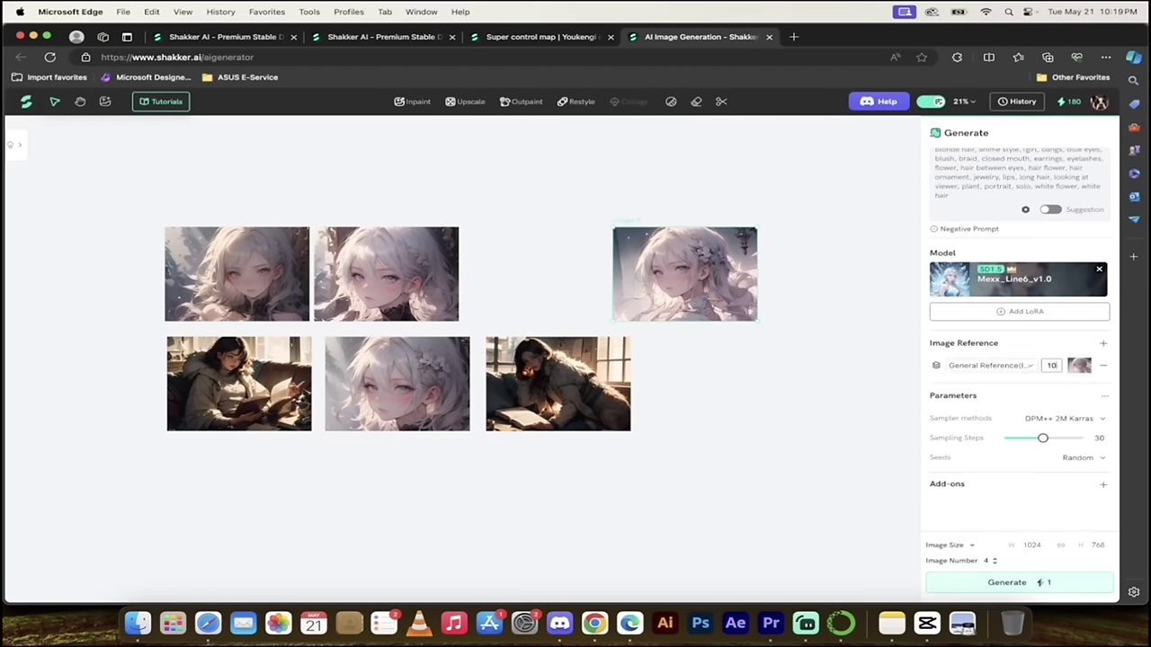
left_click(992, 352)
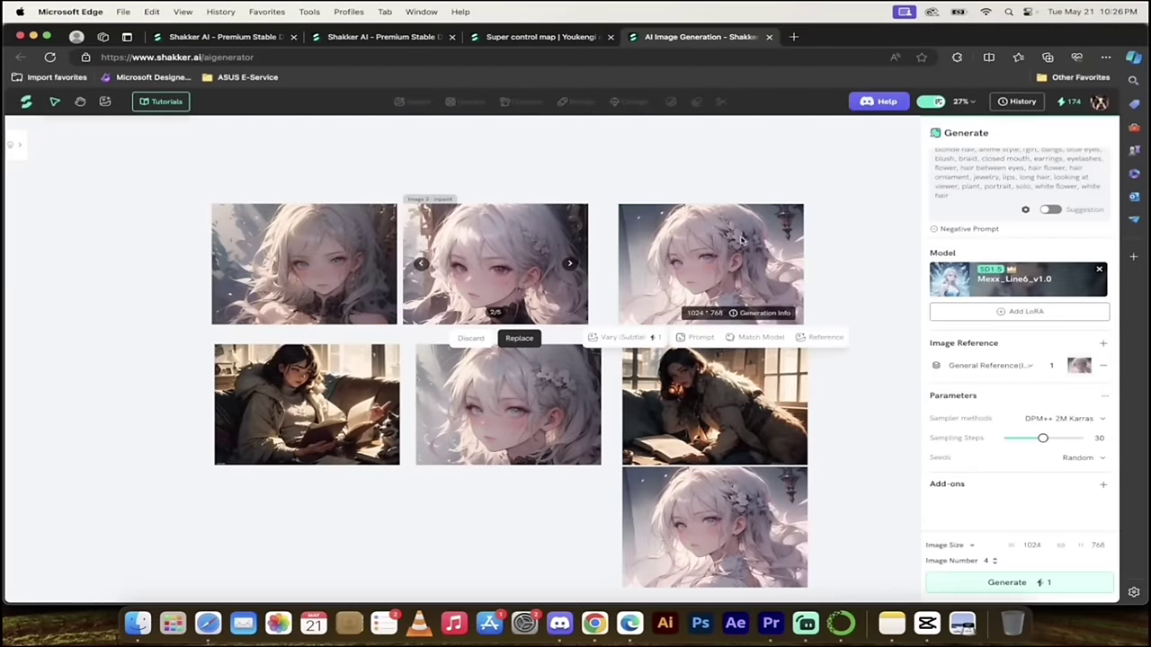
- Select the upper-right portrait of the white-haired lady, inspect it up close, and open it for inpainting
left_click(779, 215)
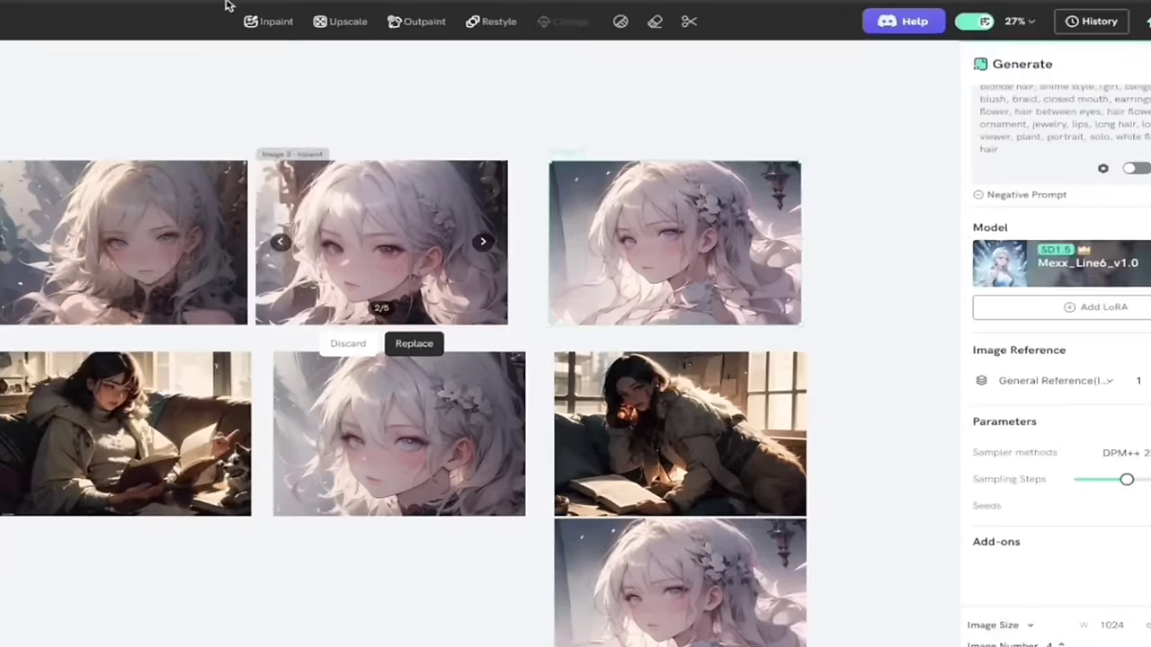
mouse_move(665, 209)
mouse_move(745, 257)
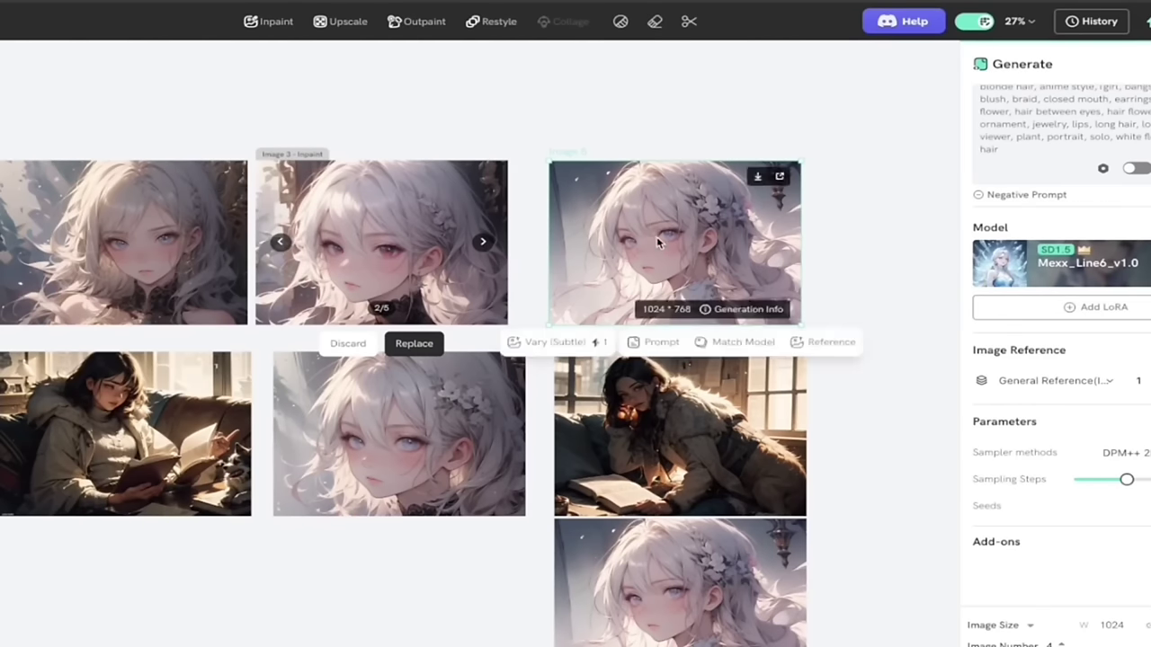
scroll(656, 236, "up", 5)
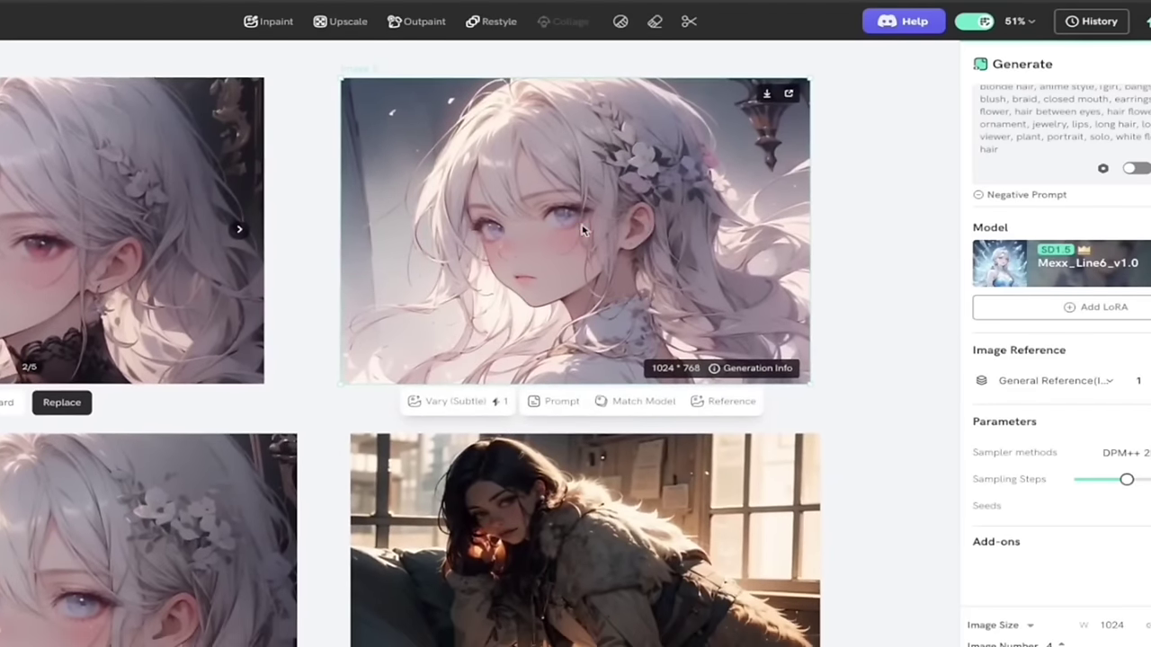
left_click(279, 25)
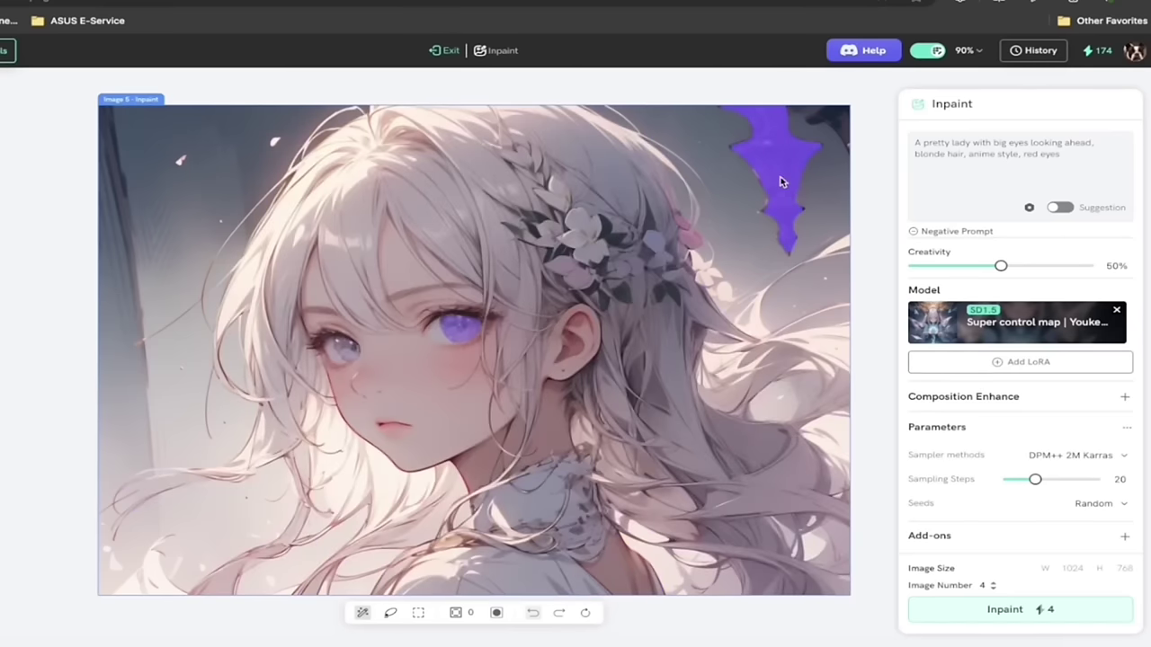
- Mask both of the lady's eyes and run the inpaint with the existing red eyes prompt
left_click(458, 334)
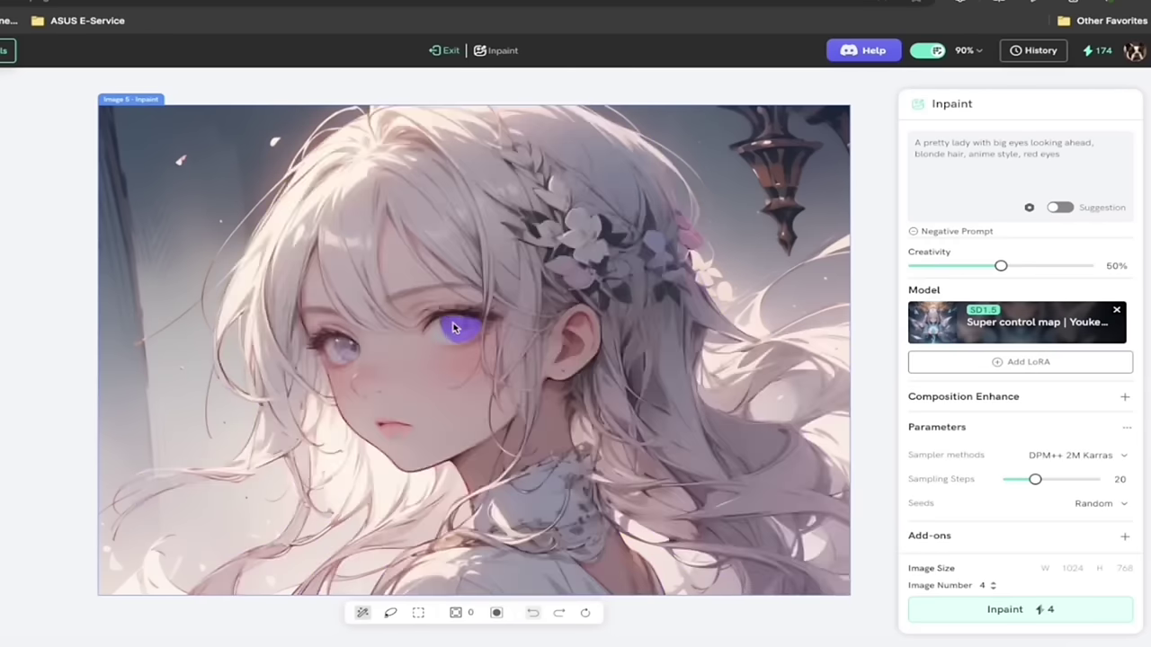
left_click(455, 330)
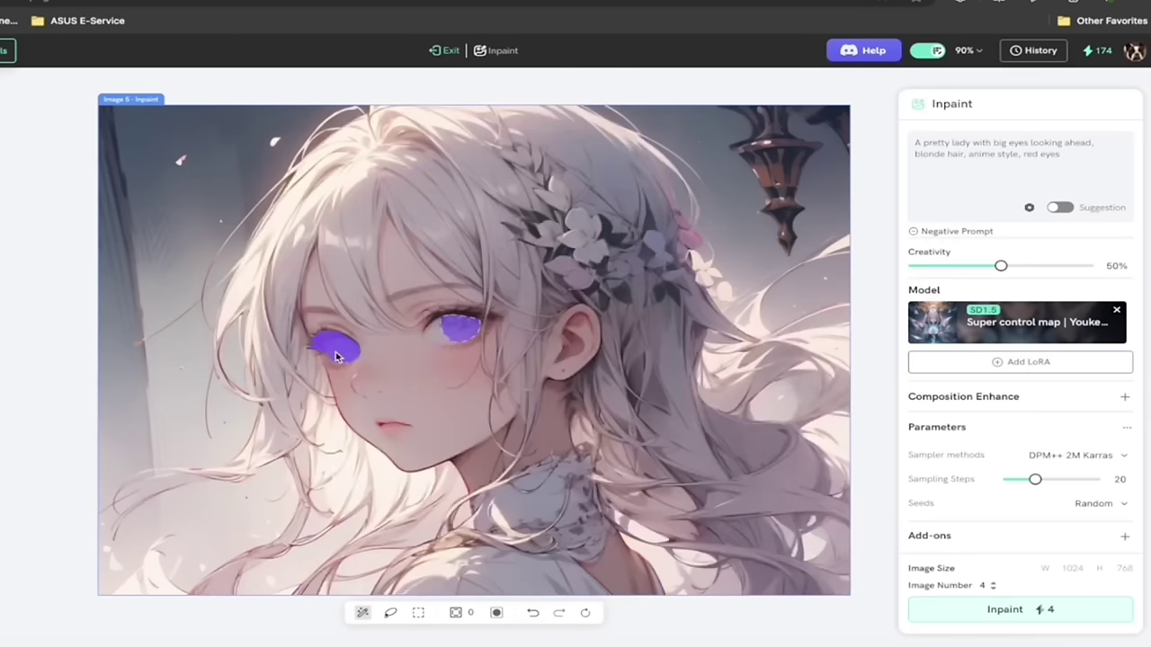
left_click(346, 349)
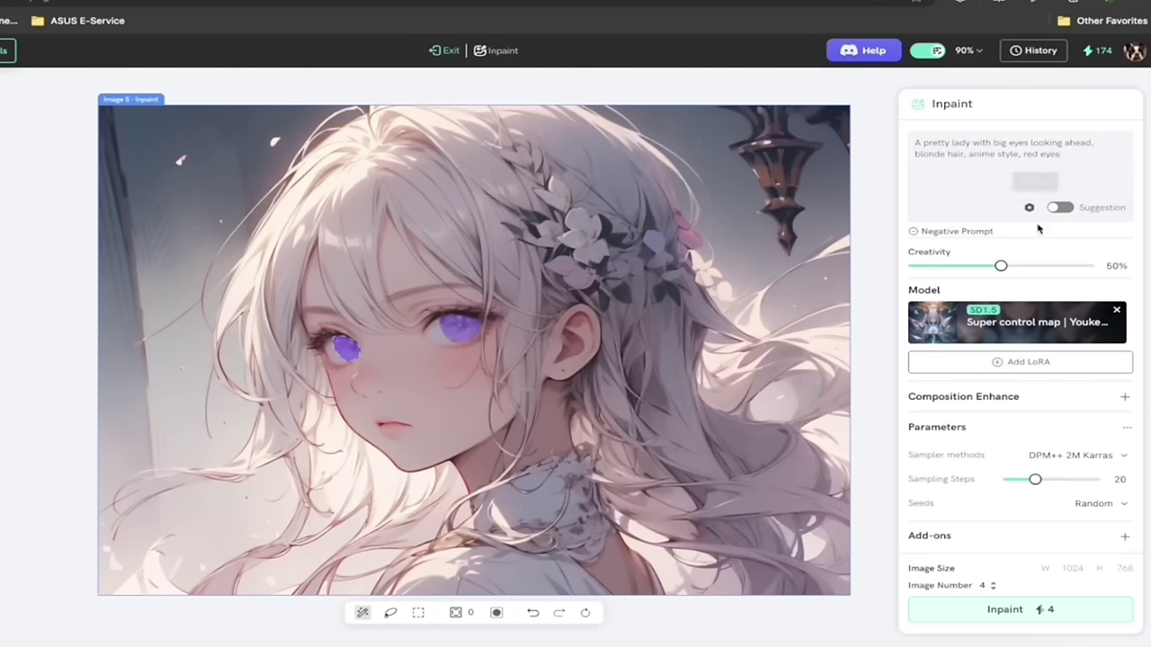
left_click(1004, 610)
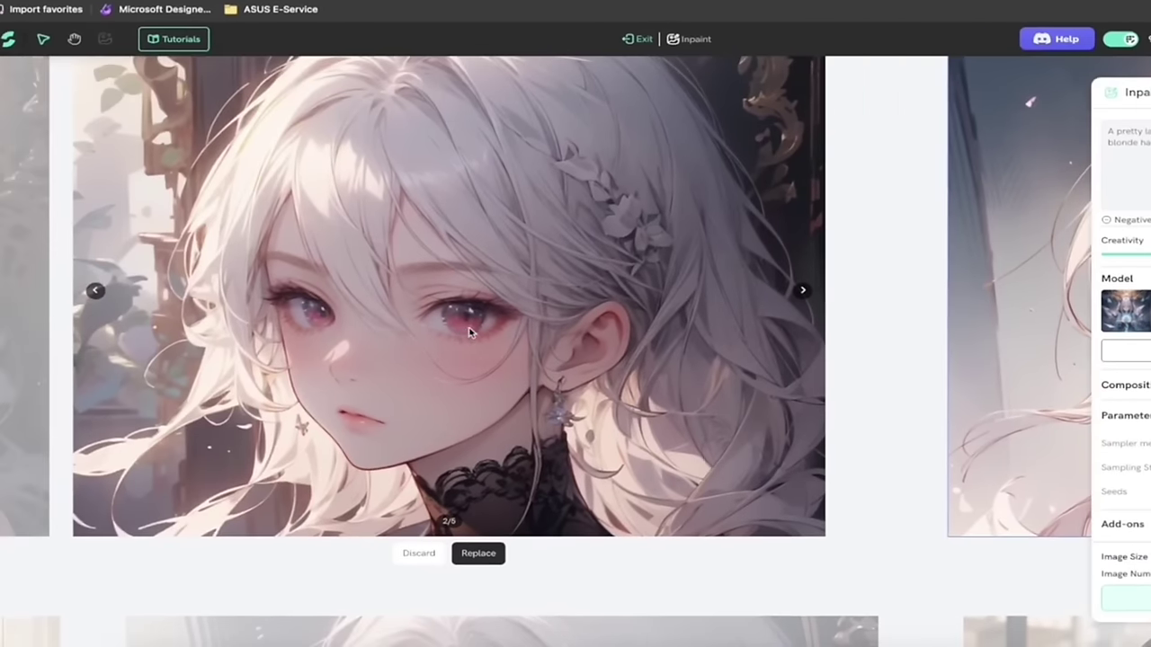
- Compare the inpainted red-eyed portrait with the portraits around it, and exit inpainting
scroll(602, 416, "down", 3)
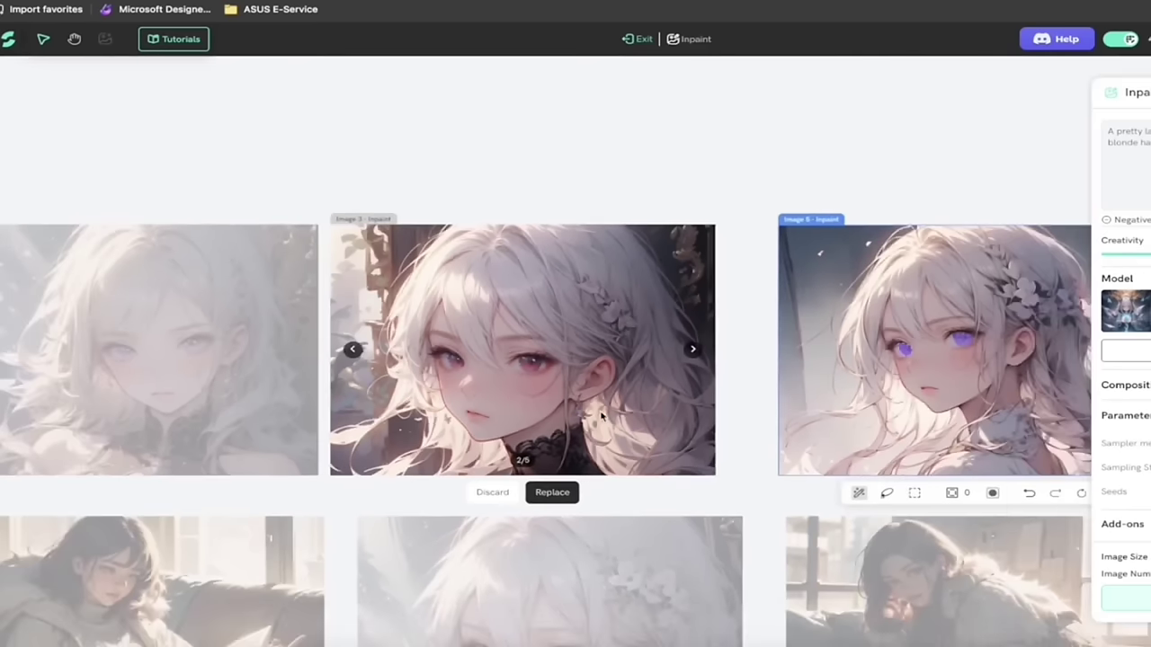
scroll(601, 416, "down", 3)
scroll(604, 416, "right", 3)
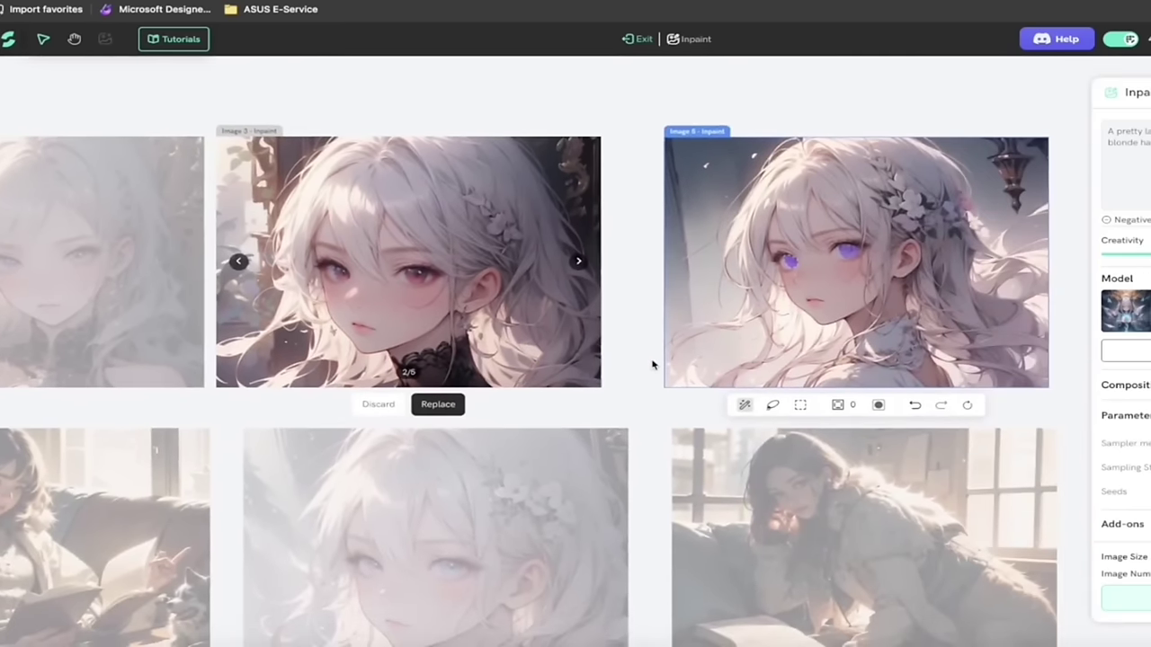
scroll(653, 364, "up", 2)
scroll(653, 364, "right", 1)
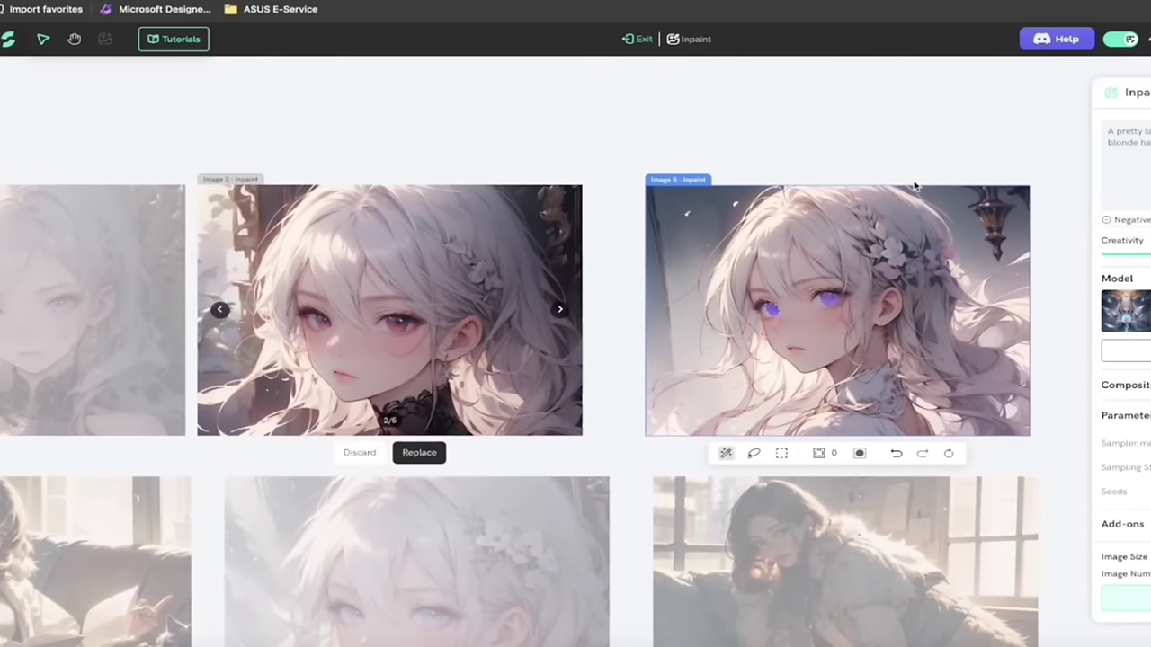
left_click(639, 41)
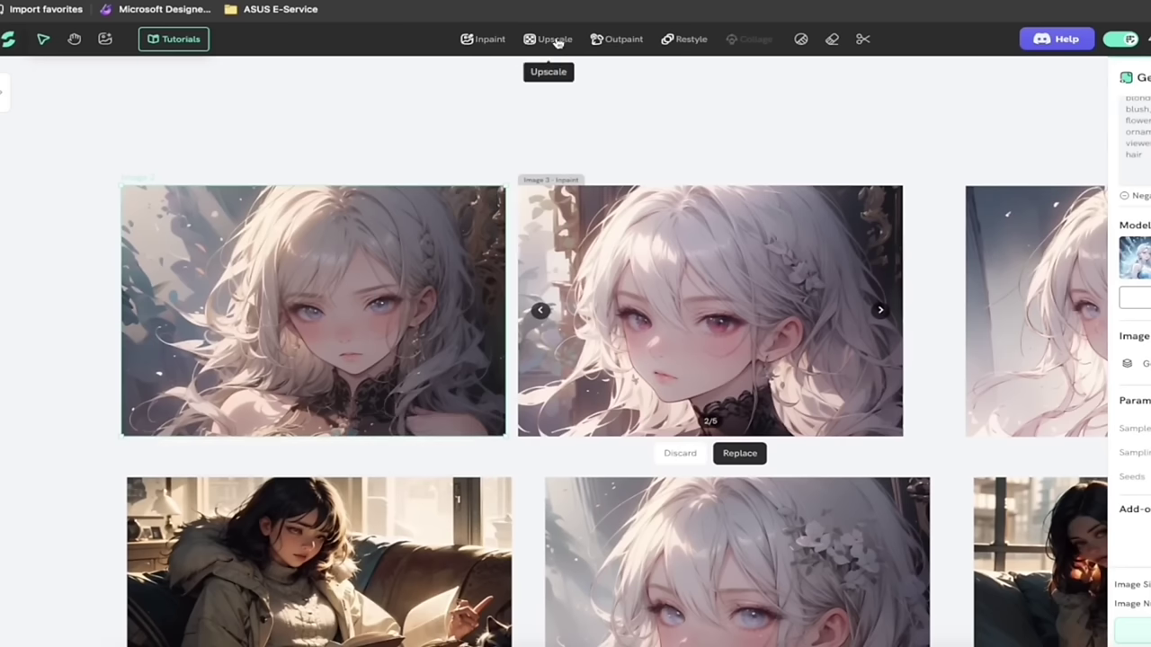
- Try upscale settings of 2x scale and 0% creativity on the selected portrait, and exit without upscaling it
left_click(556, 40)
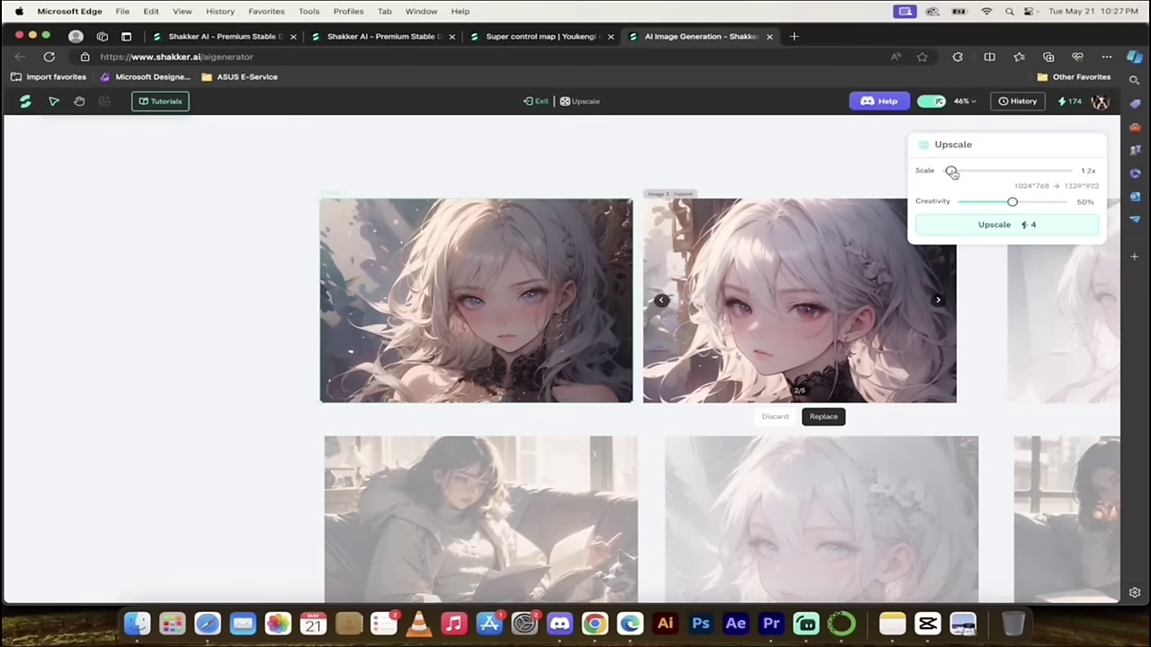
left_click_drag(952, 172, 976, 170)
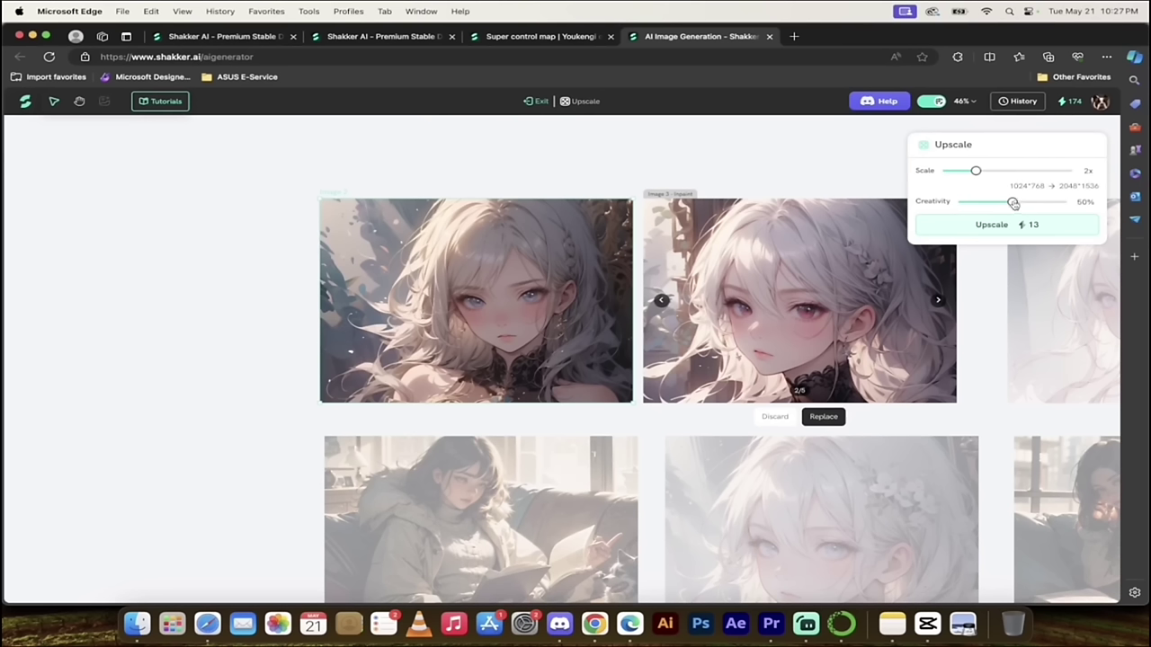
left_click_drag(1014, 203, 960, 203)
mouse_move(960, 203)
left_mouse_down()
mouse_move(1065, 204)
mouse_move(957, 205)
left_mouse_up()
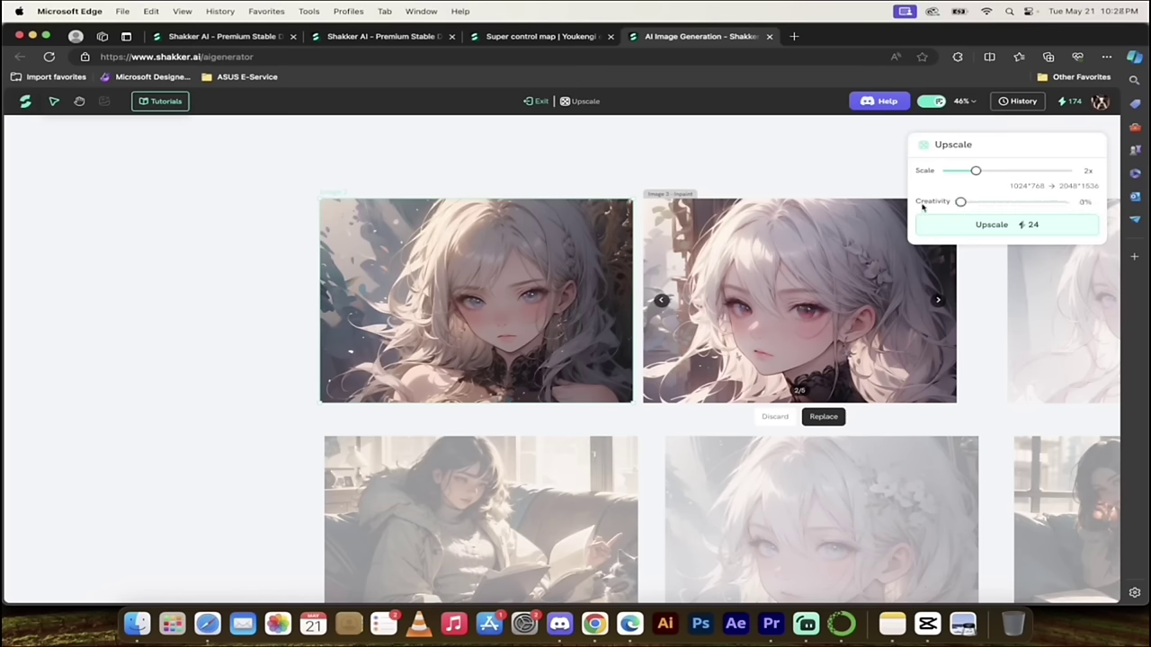
left_click(536, 101)
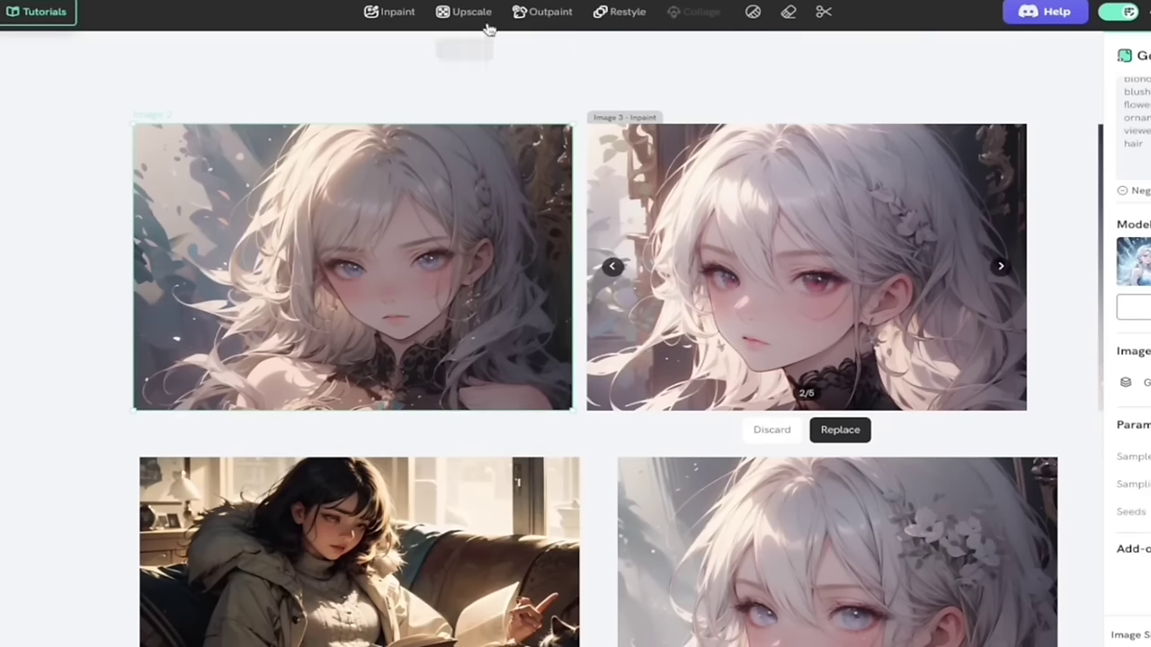
- Start outpainting the selected portrait and add "dragon in the background" to the end of its prompt
left_click(541, 16)
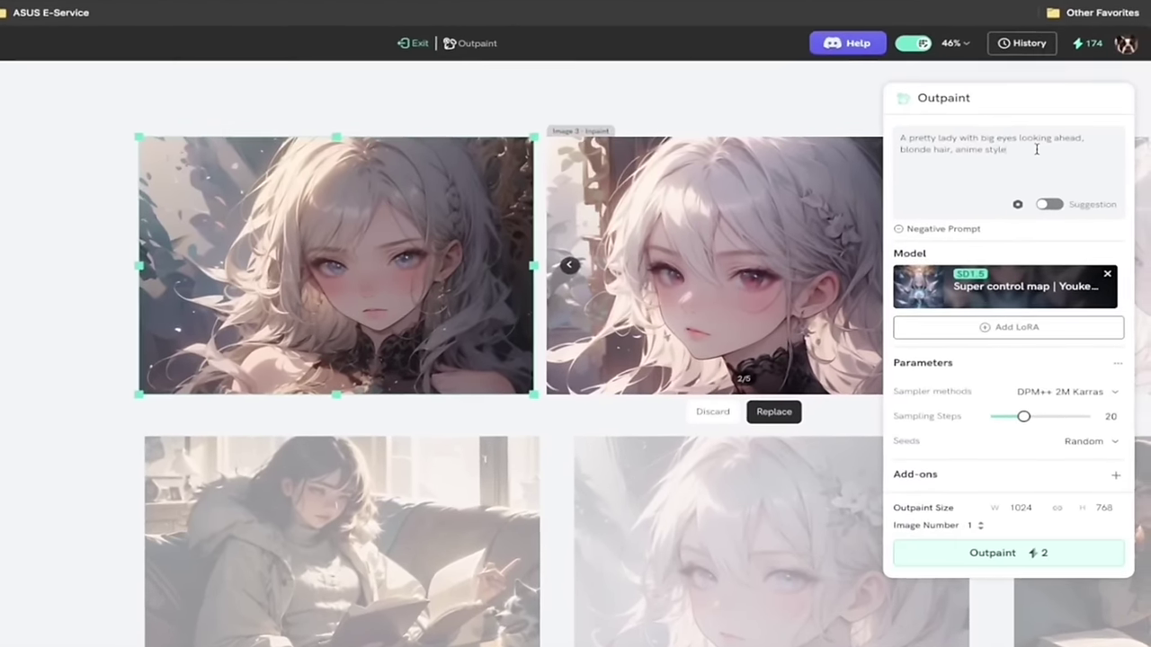
type("gon in the backg")
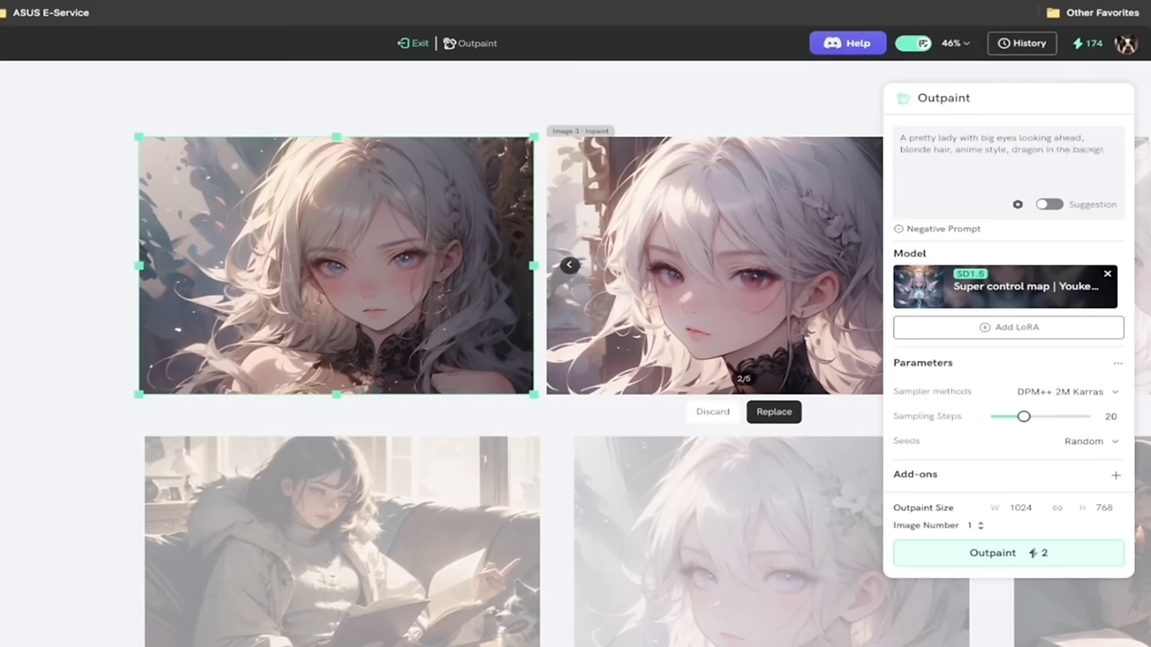
type("round")
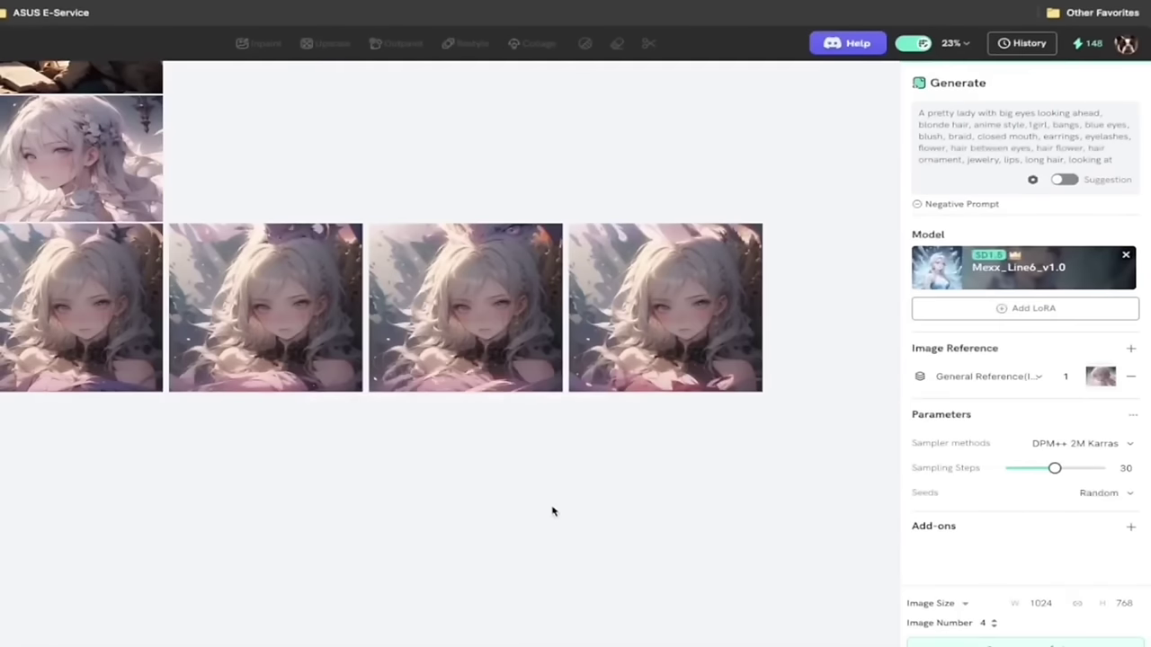
- Examine the four outpainted portraits up close one after another, checking the dragon added behind the lady
scroll(552, 512, "up", 4)
scroll(552, 512, "up", 5)
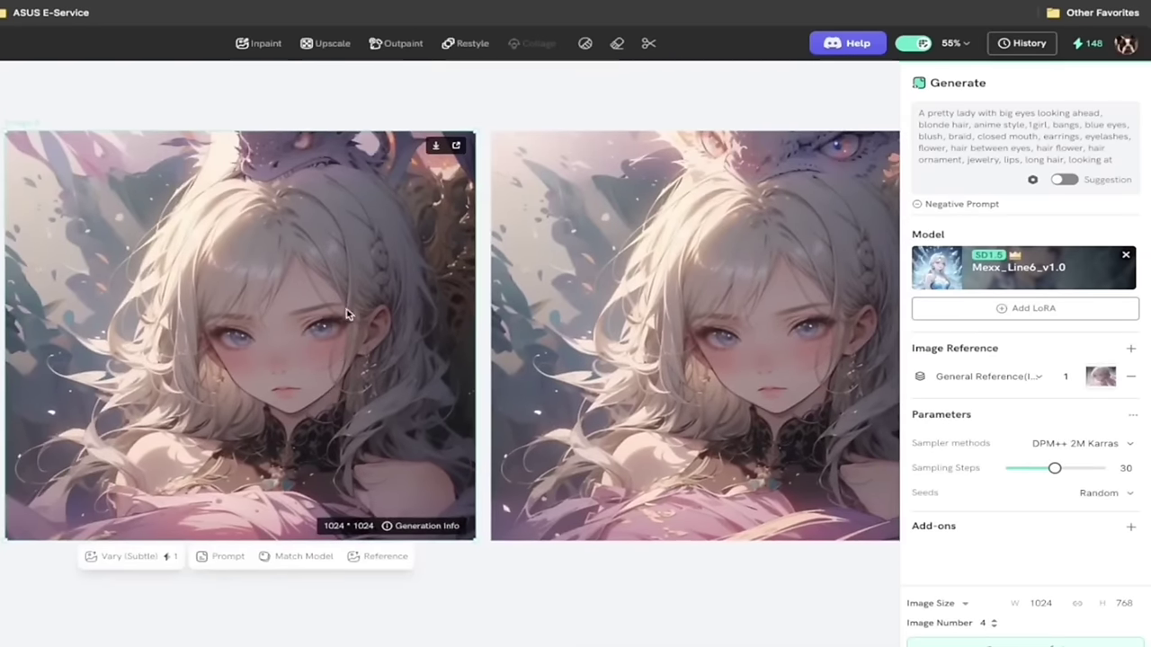
scroll(364, 316, "left", 2)
scroll(364, 320, "left", 1)
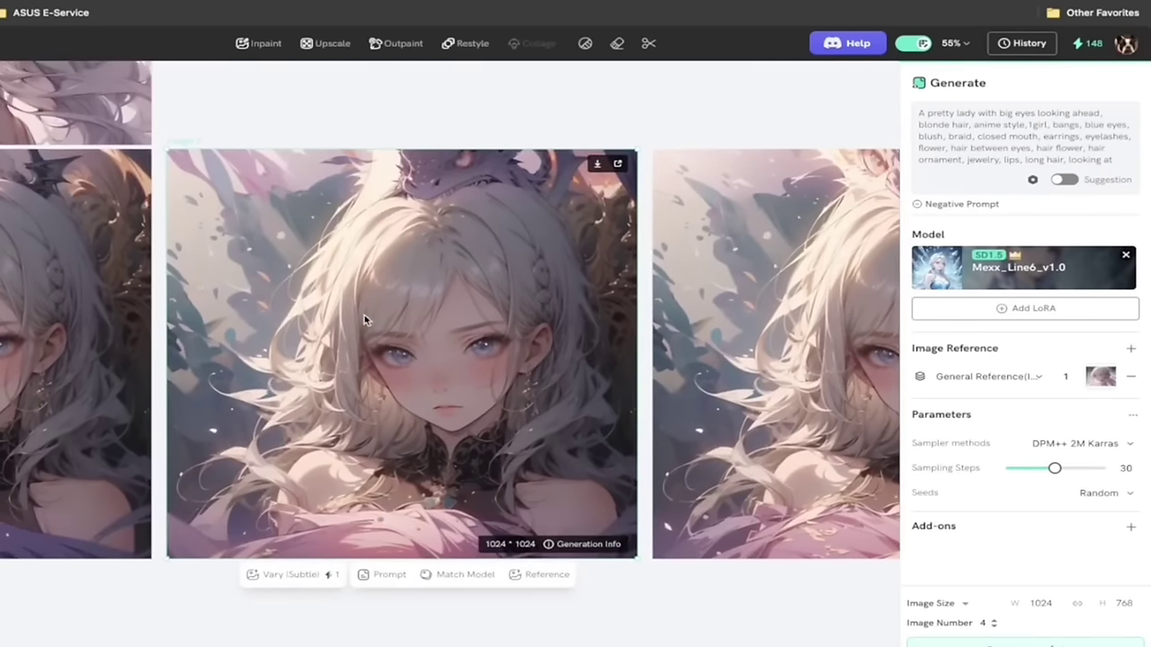
scroll(364, 319, "left", 2)
scroll(365, 319, "right", 3)
scroll(364, 319, "down", 1)
scroll(364, 319, "right", 5)
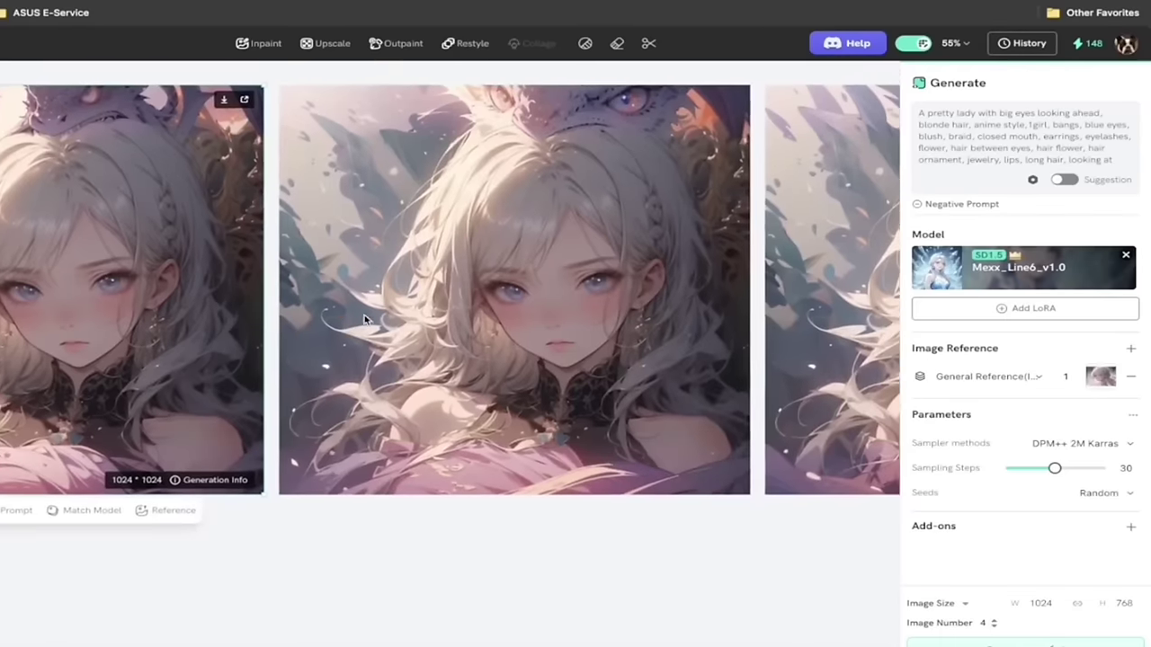
scroll(564, 290, "right", 2)
scroll(564, 290, "up", 1)
scroll(503, 300, "right", 1)
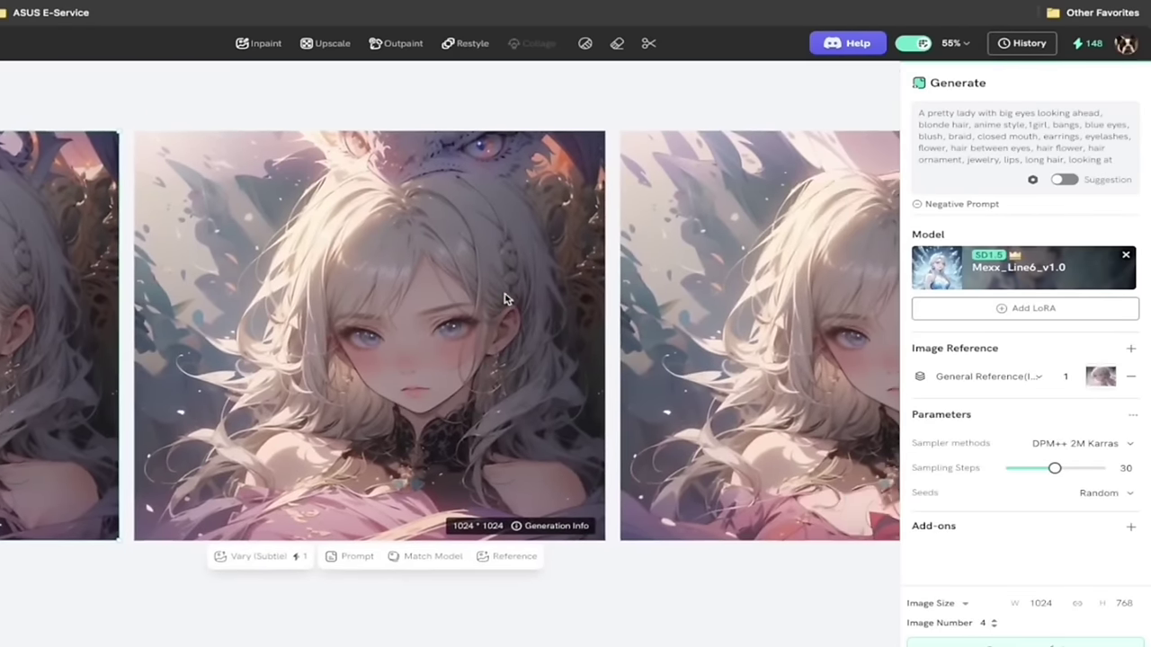
scroll(558, 299, "right", 4)
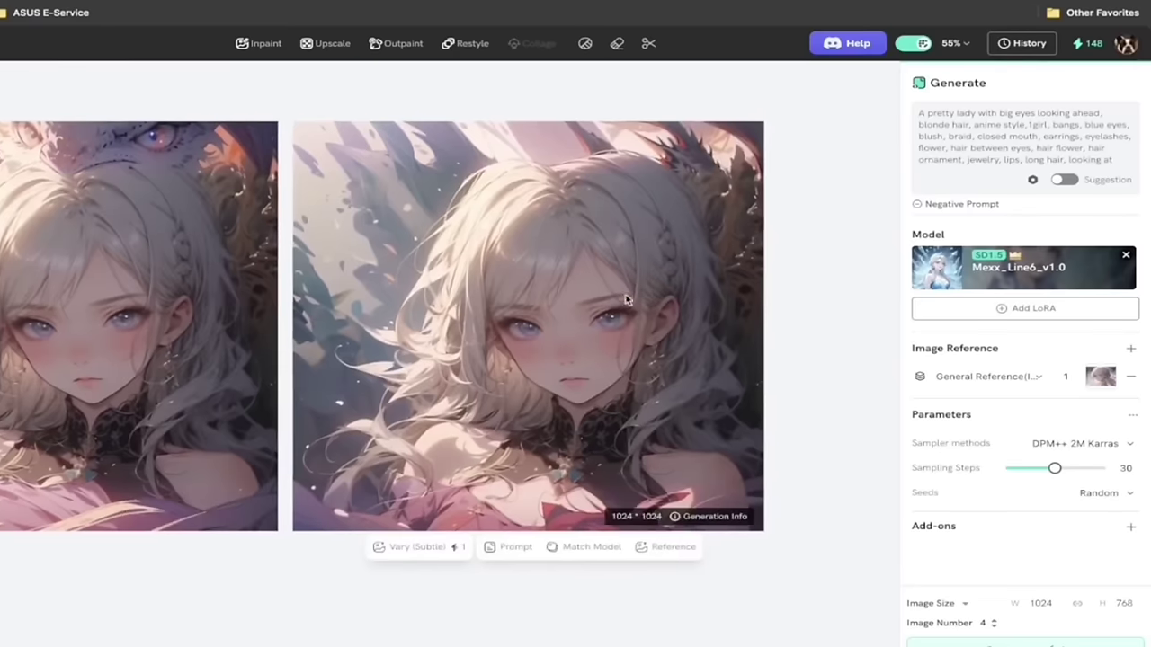
mouse_move(680, 224)
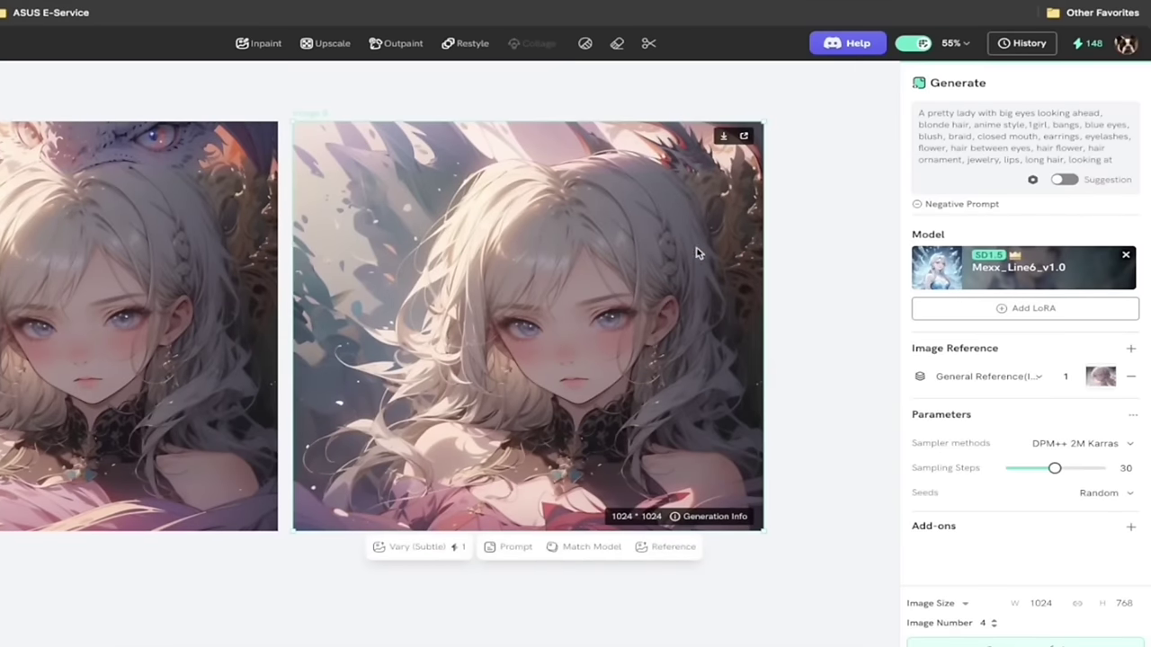
scroll(624, 295, "right", 2)
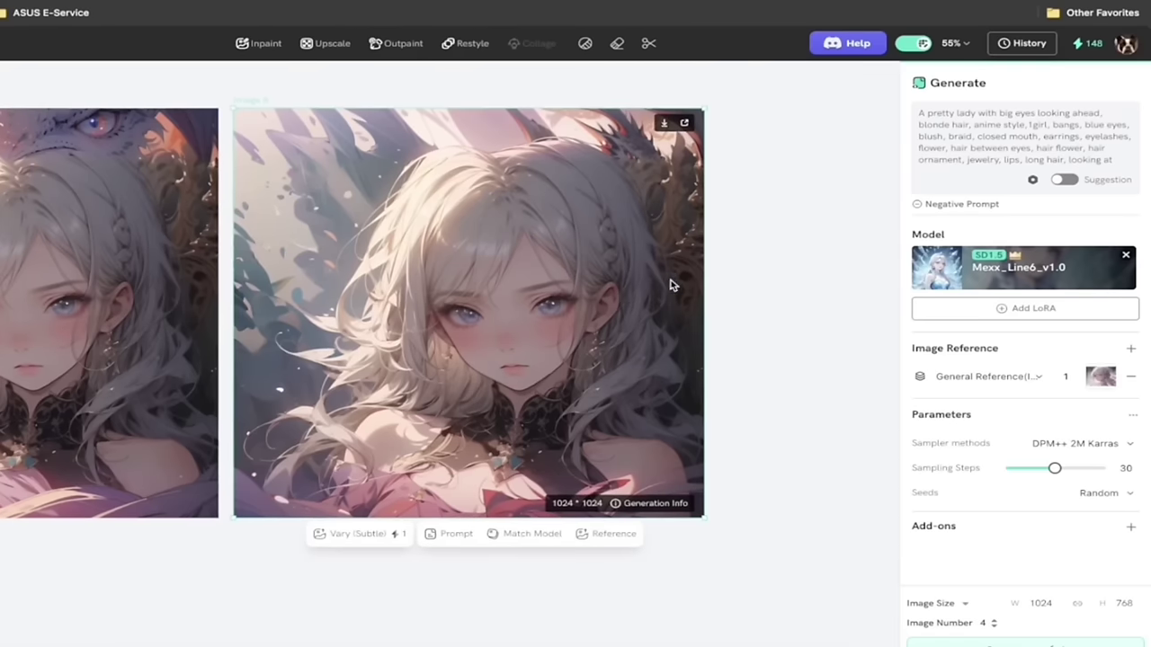
scroll(753, 282, "down", 3)
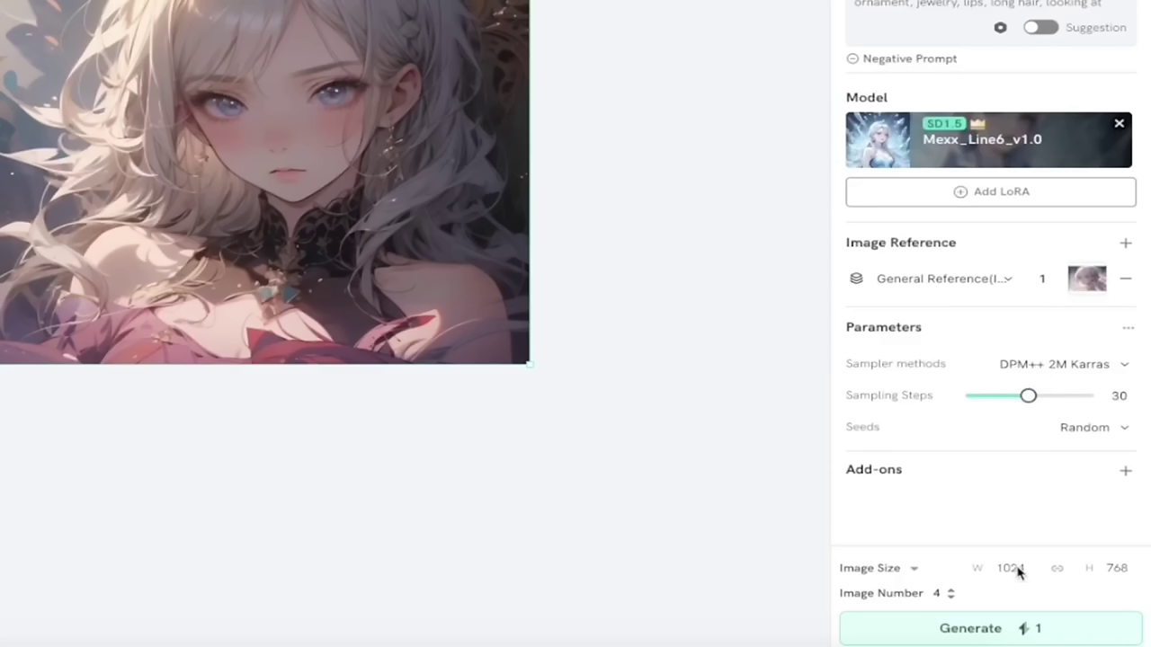
- Set the generation image size to 1920 wide by 1080 high
left_click(1004, 572)
double_click(1010, 570)
type("1920")
double_click(1124, 568)
type("10")
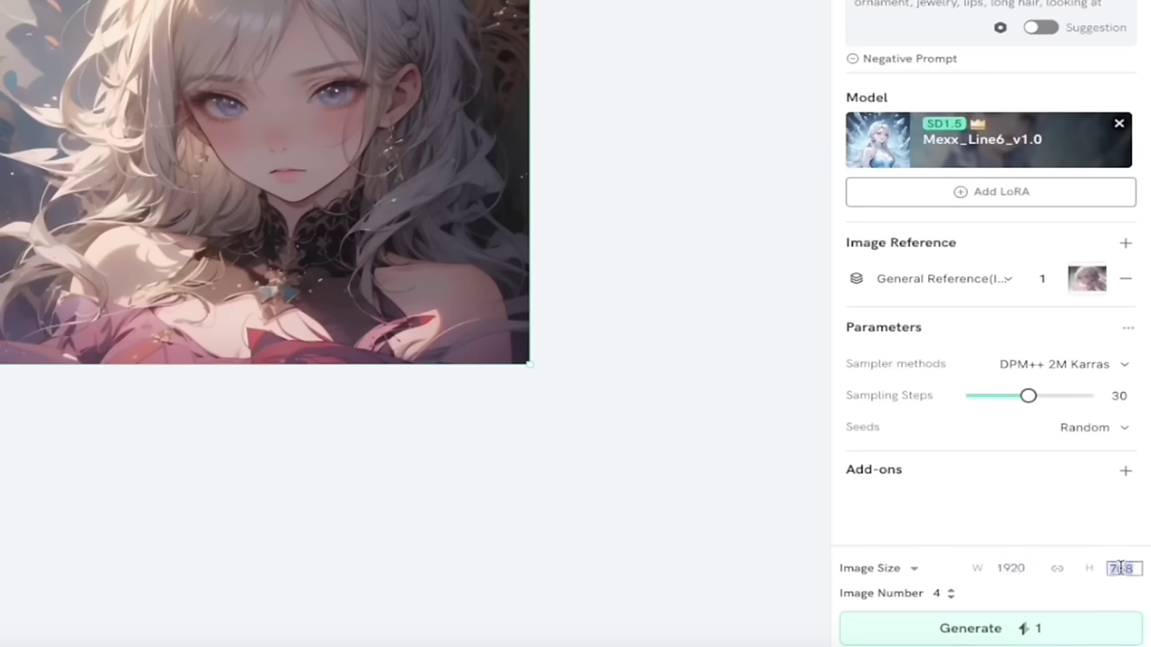
type("80")
left_click(1052, 536)
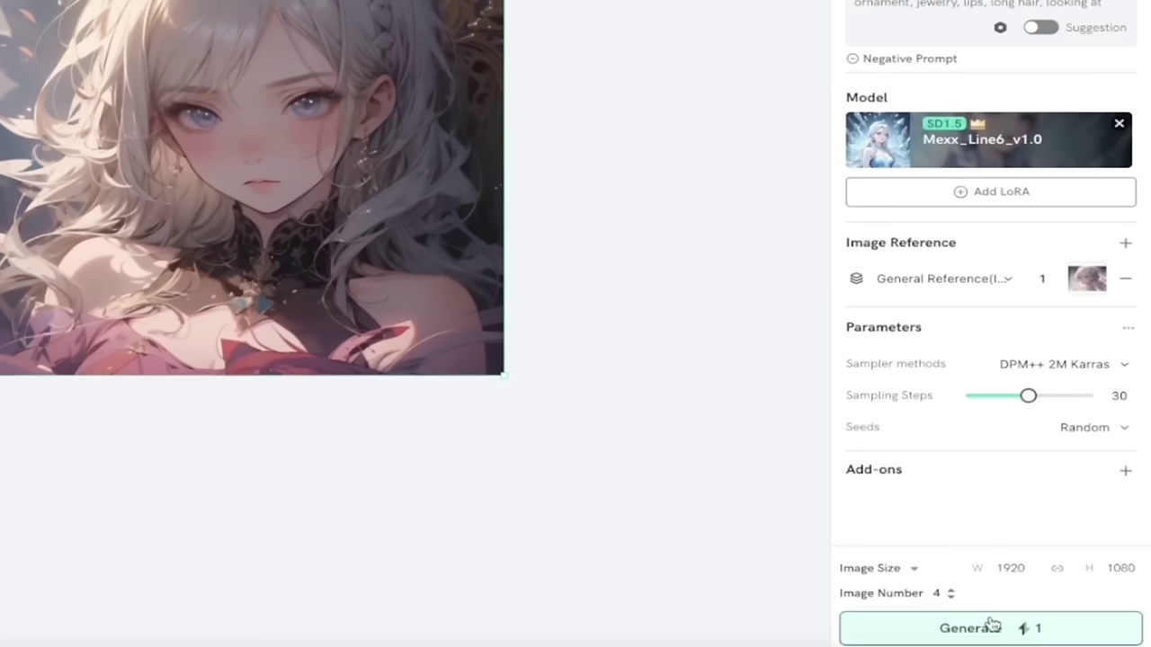
- Open the second outpainted dragon portrait for restyling and append "Green eyes." to its prompt
scroll(620, 480, "down", 5)
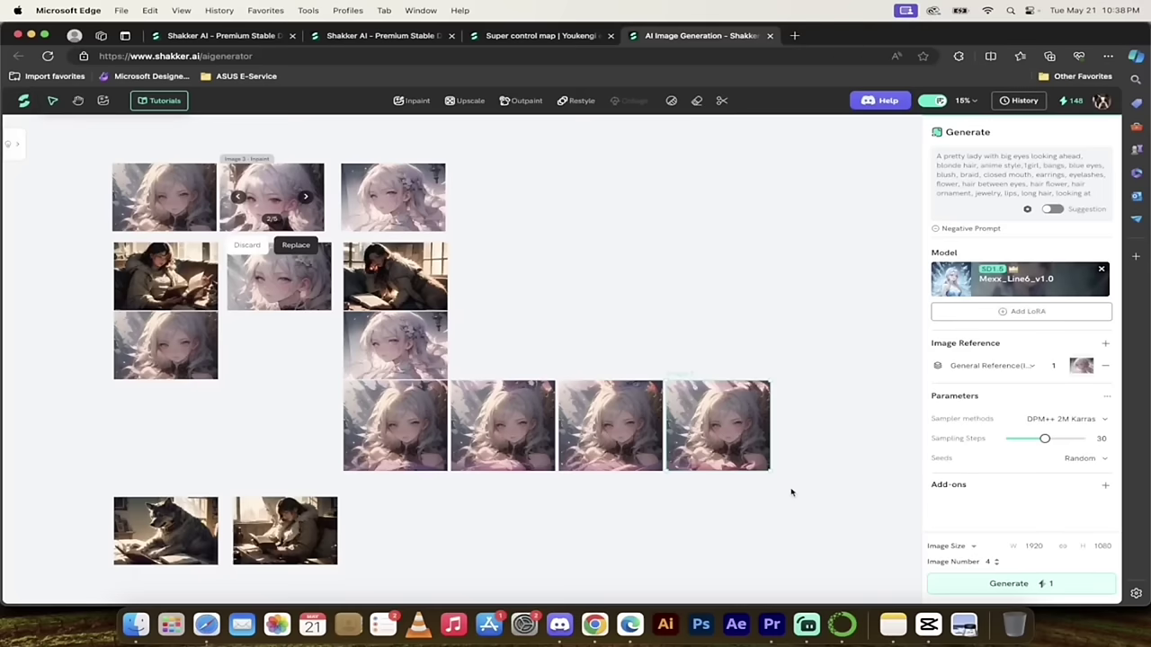
scroll(791, 492, "up", 1)
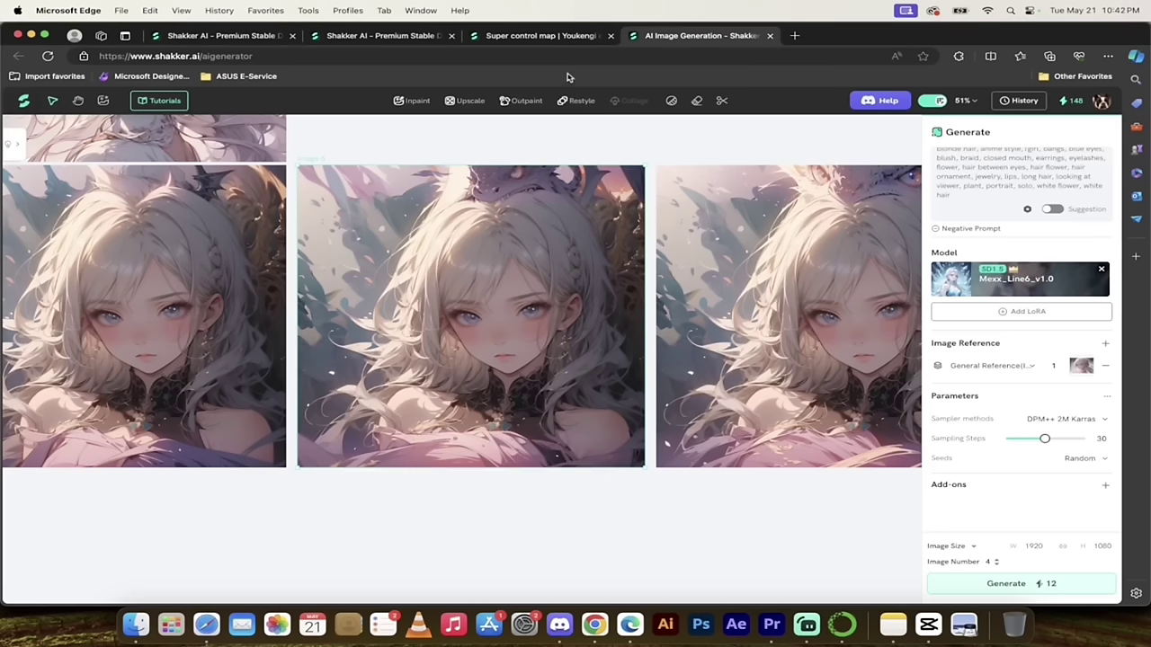
left_click(575, 101)
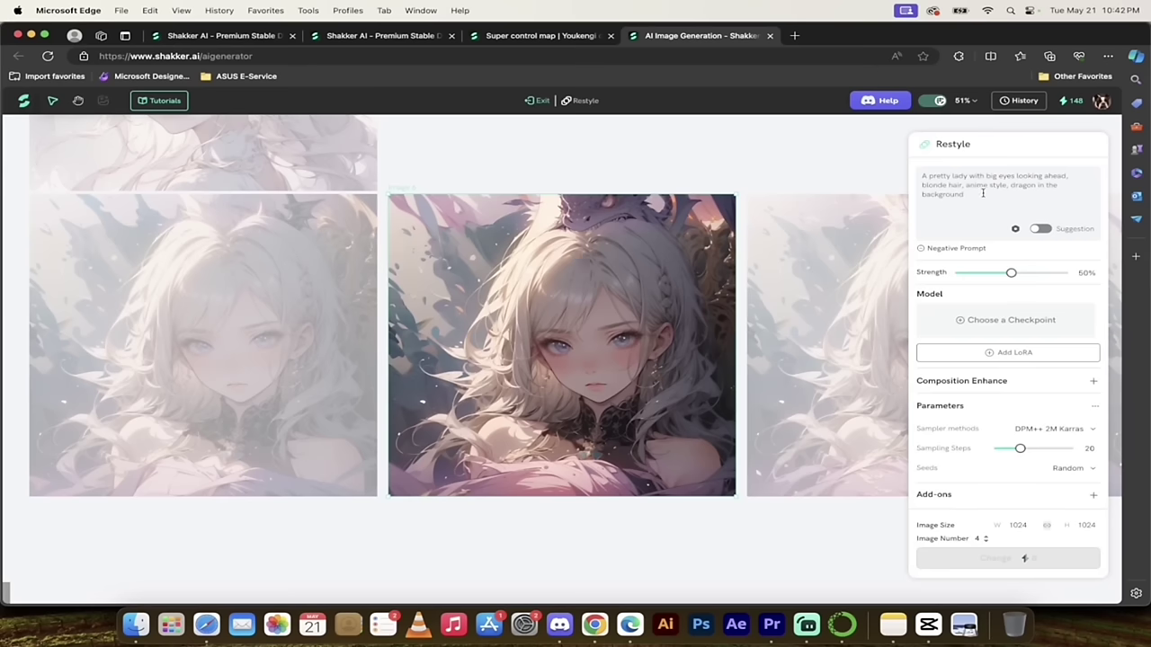
left_click(982, 193)
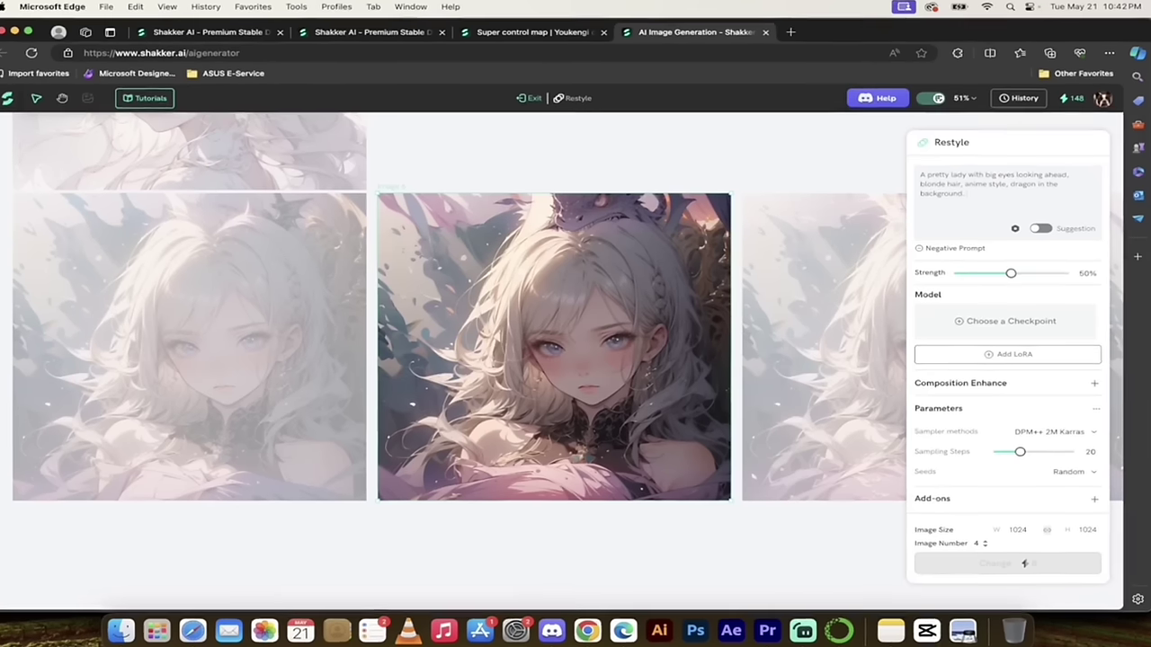
type(". Green eyes.")
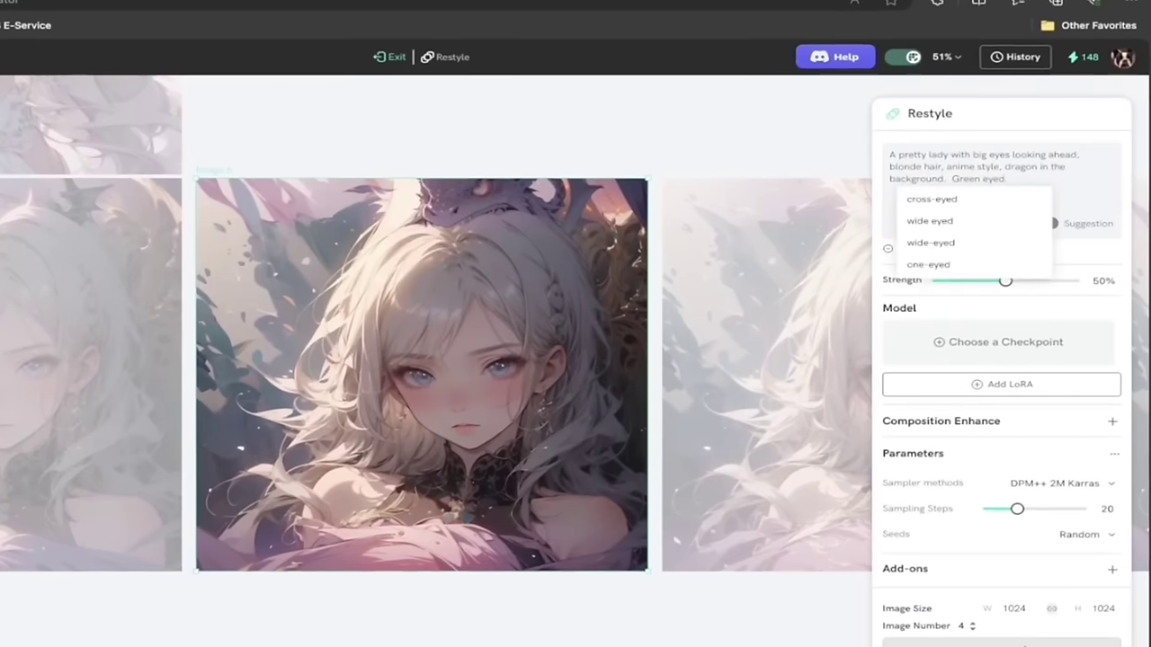
key("BackSpace")
type("s")
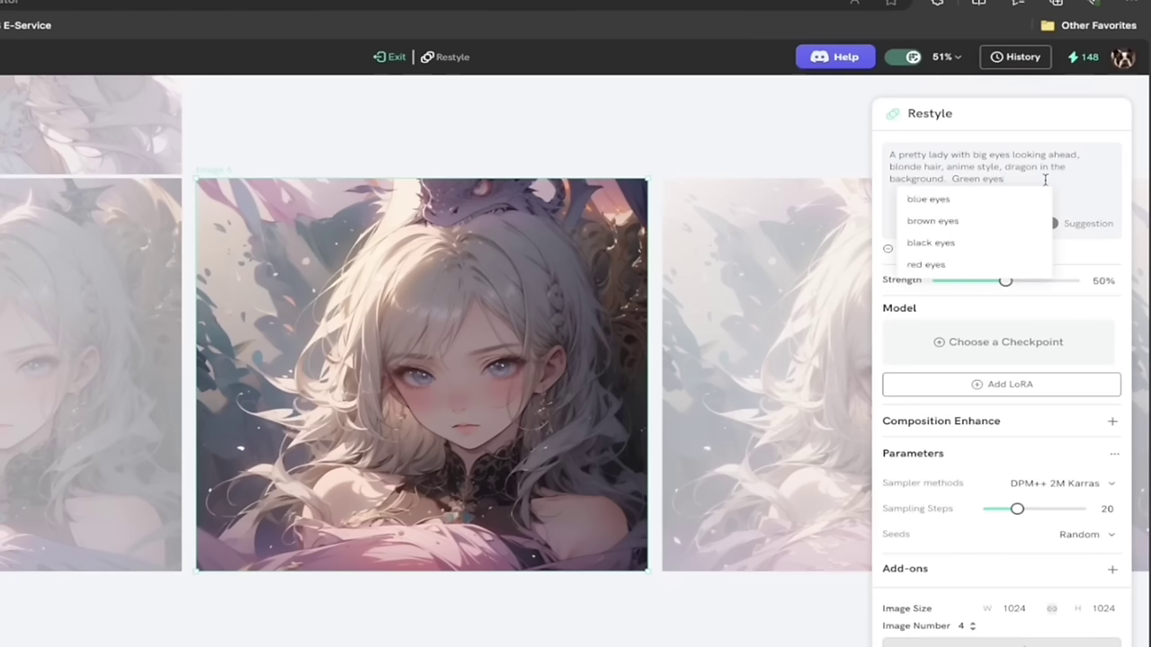
type(".")
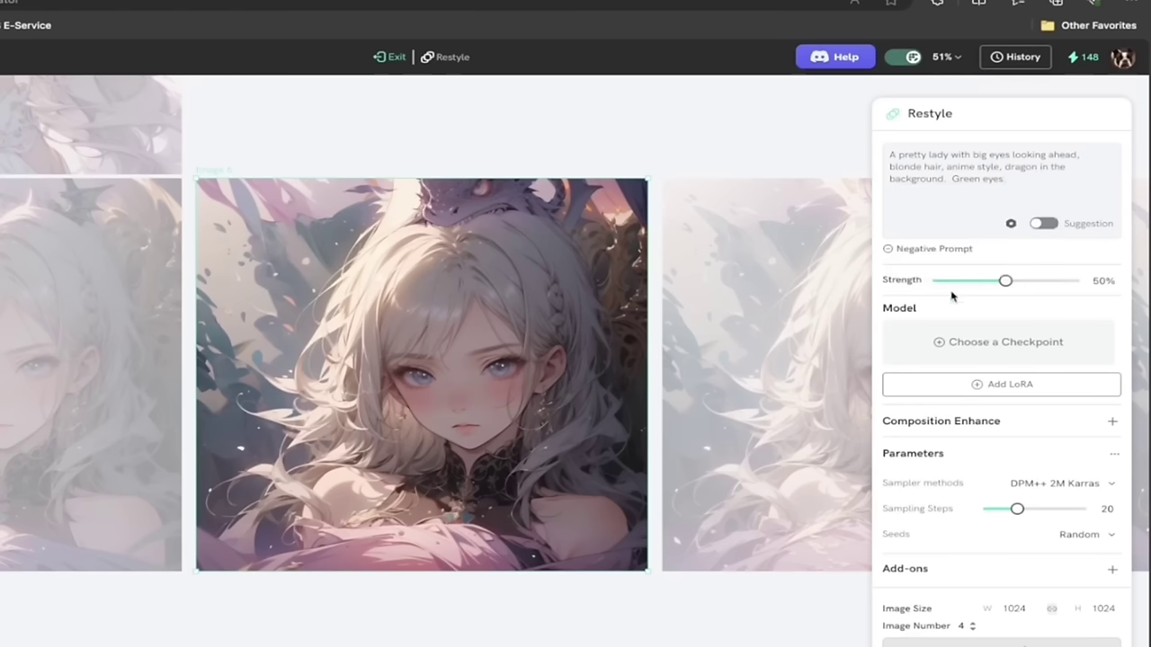
- Browse the checkpoint models and choose Yue Fantasy2.5D Fantasy as the restyle model
mouse_move(1002, 283)
left_click(1005, 347)
mouse_move(550, 333)
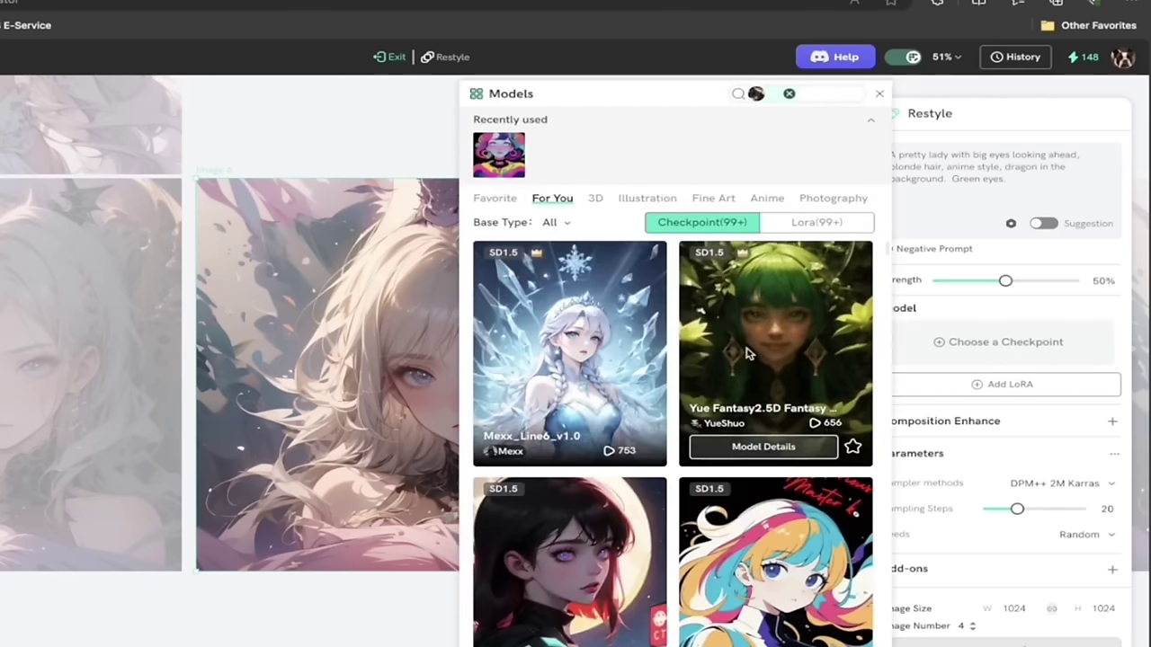
scroll(748, 353, "down", 2)
scroll(755, 341, "up", 2)
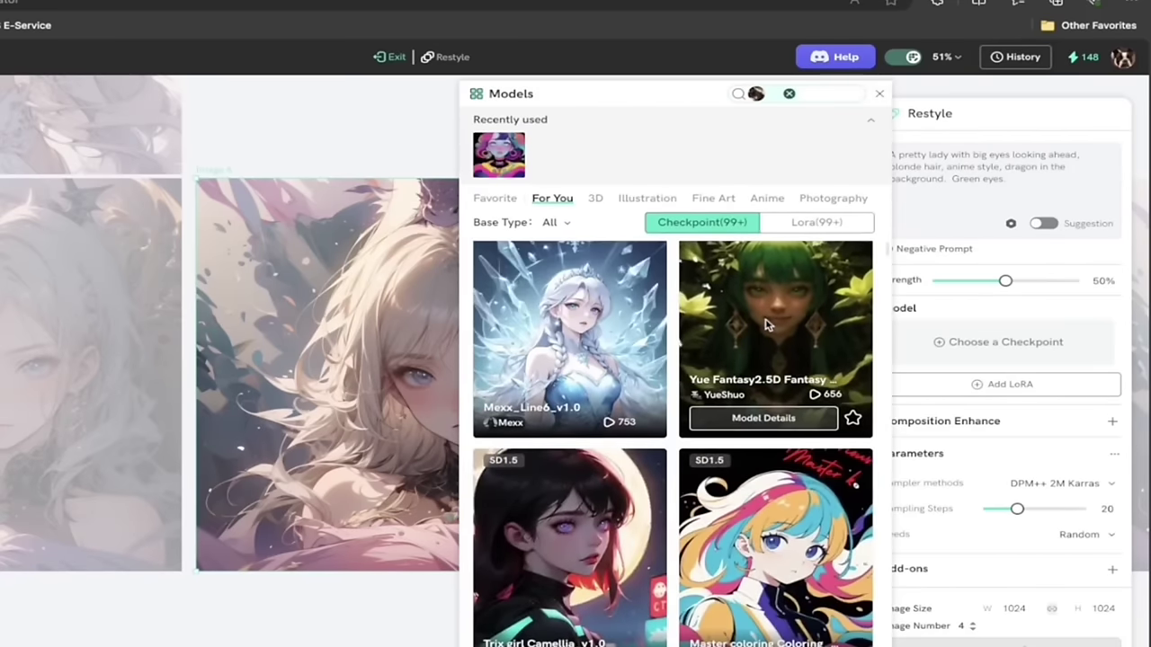
scroll(766, 342, "down", 3)
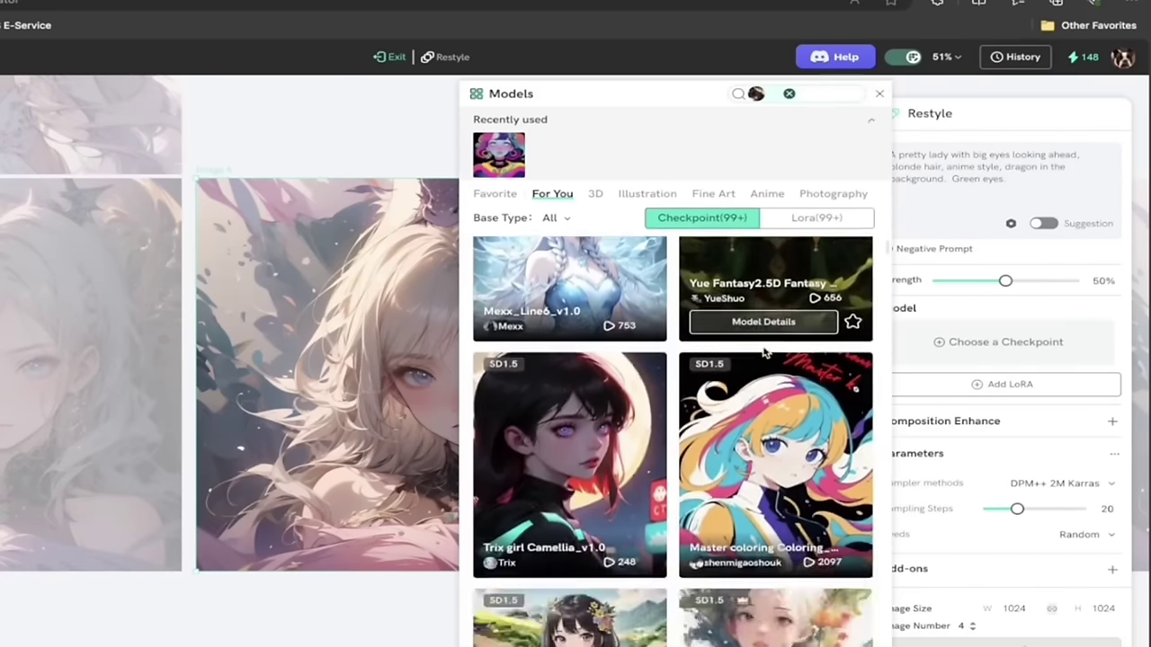
scroll(764, 352, "down", 1)
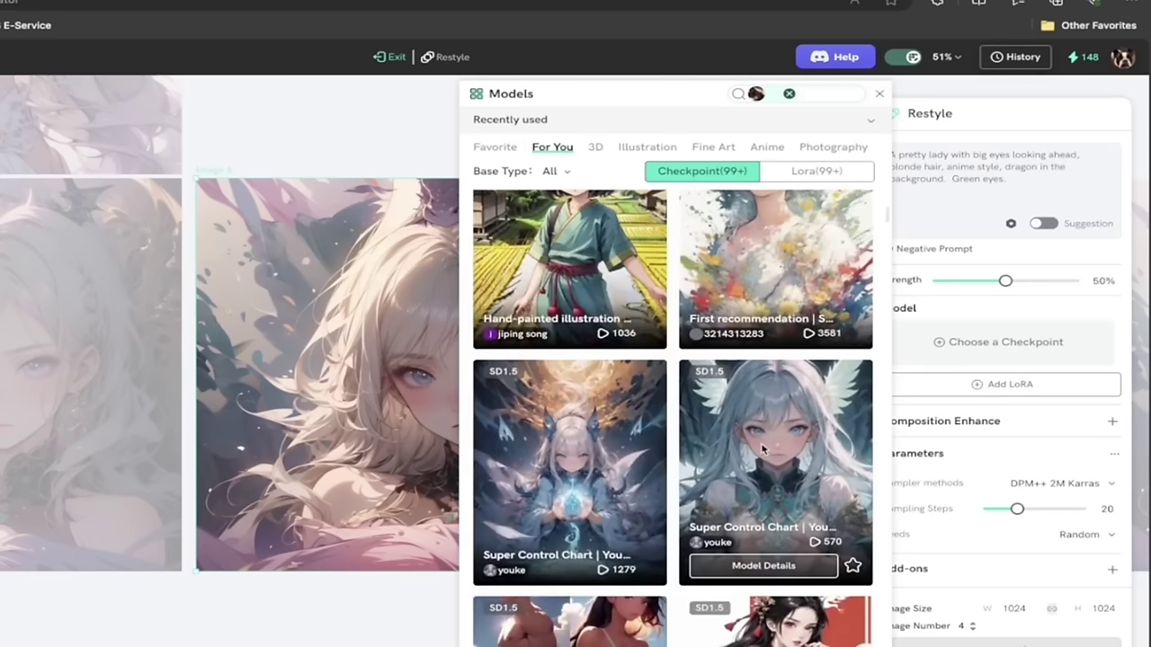
scroll(761, 449, "up", 1)
scroll(761, 450, "up", 4)
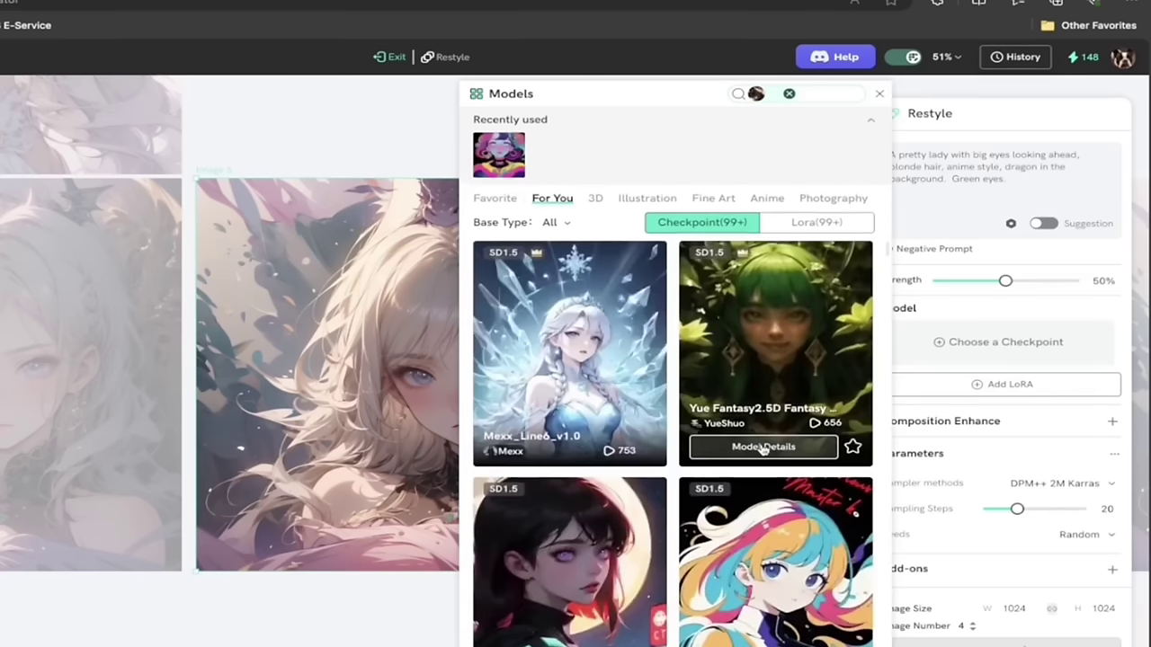
left_click(756, 346)
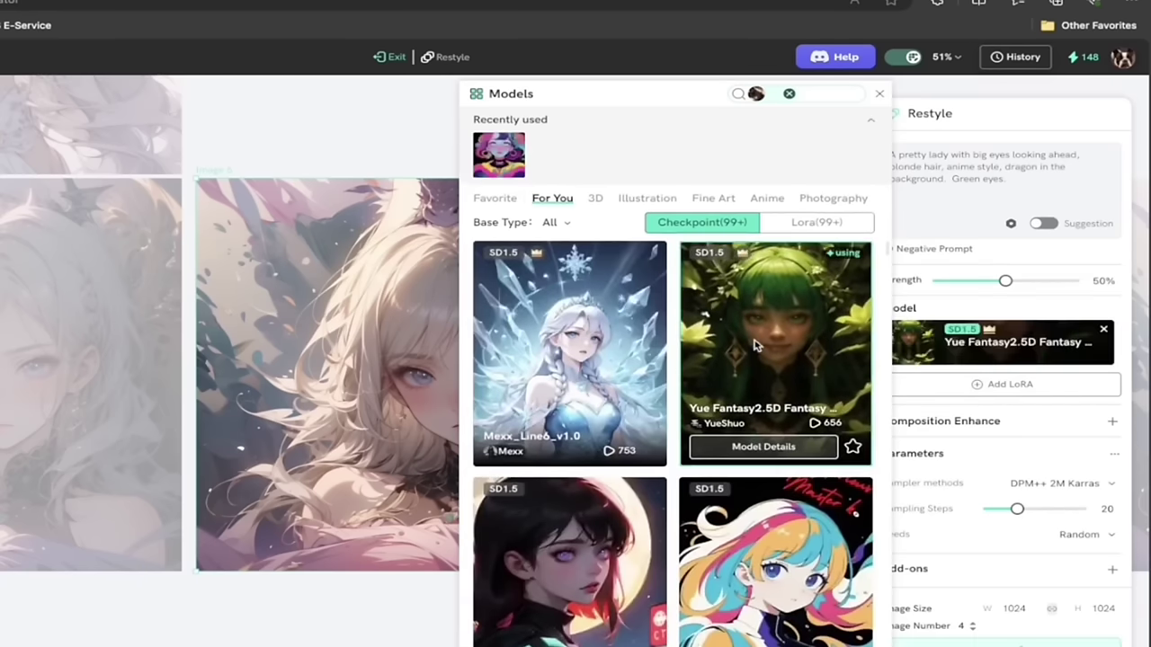
left_click(986, 314)
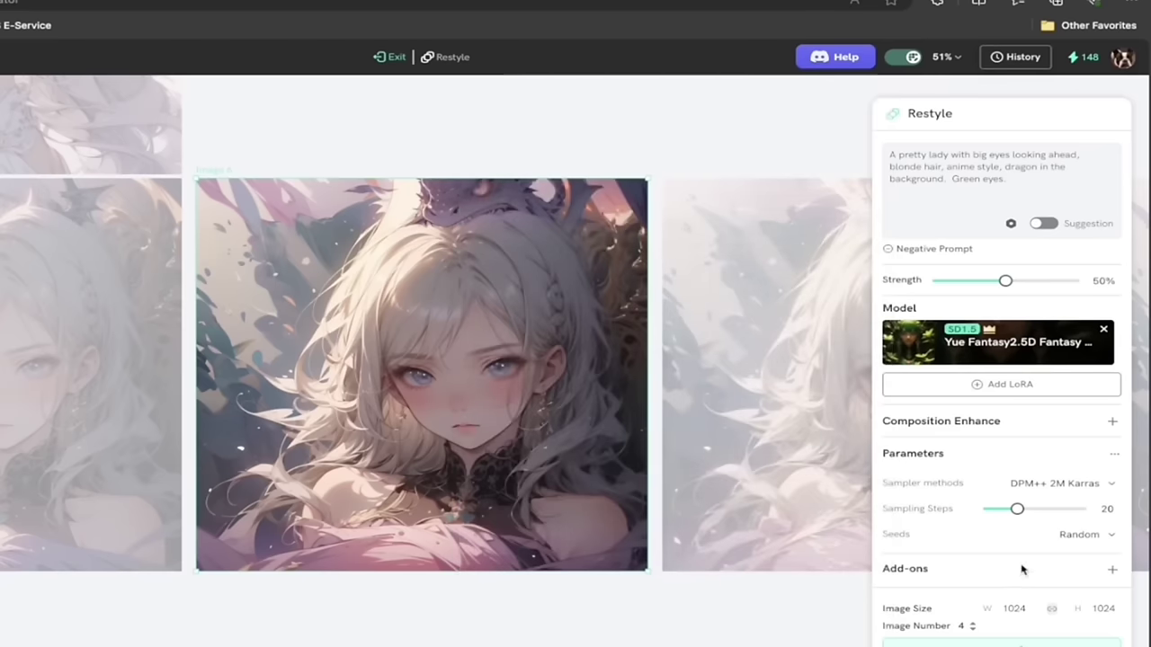
- Generate four restyled versions of the dragon portrait with the Yue Fantasy2.5D Fantasy model at 50% strength
left_click(1088, 487)
left_click(941, 483)
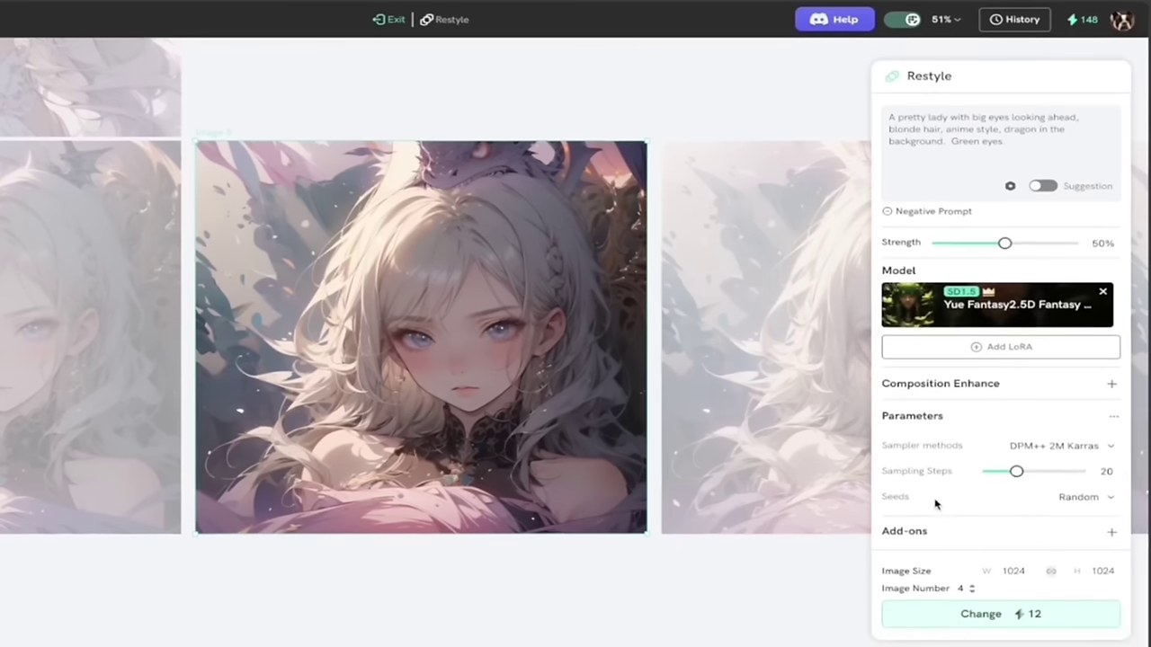
left_click(969, 615)
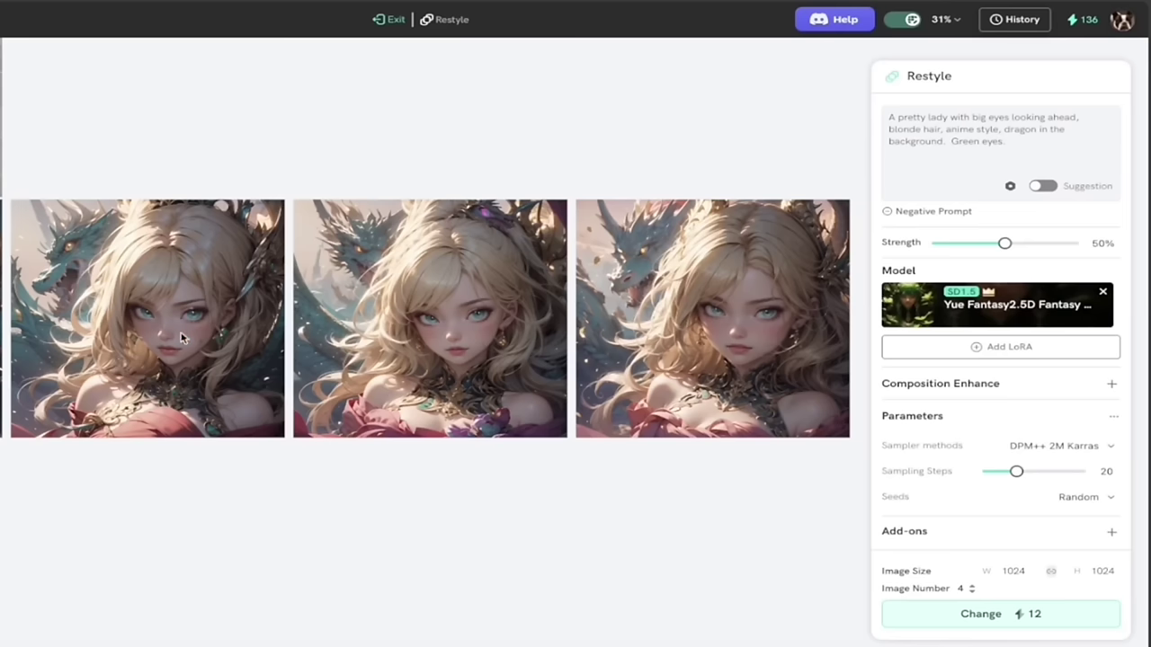
- Examine the restyled blonde portraits and their green eyes up close, and leave Restyle mode
scroll(144, 288, "up", 5)
scroll(144, 288, "down", 5)
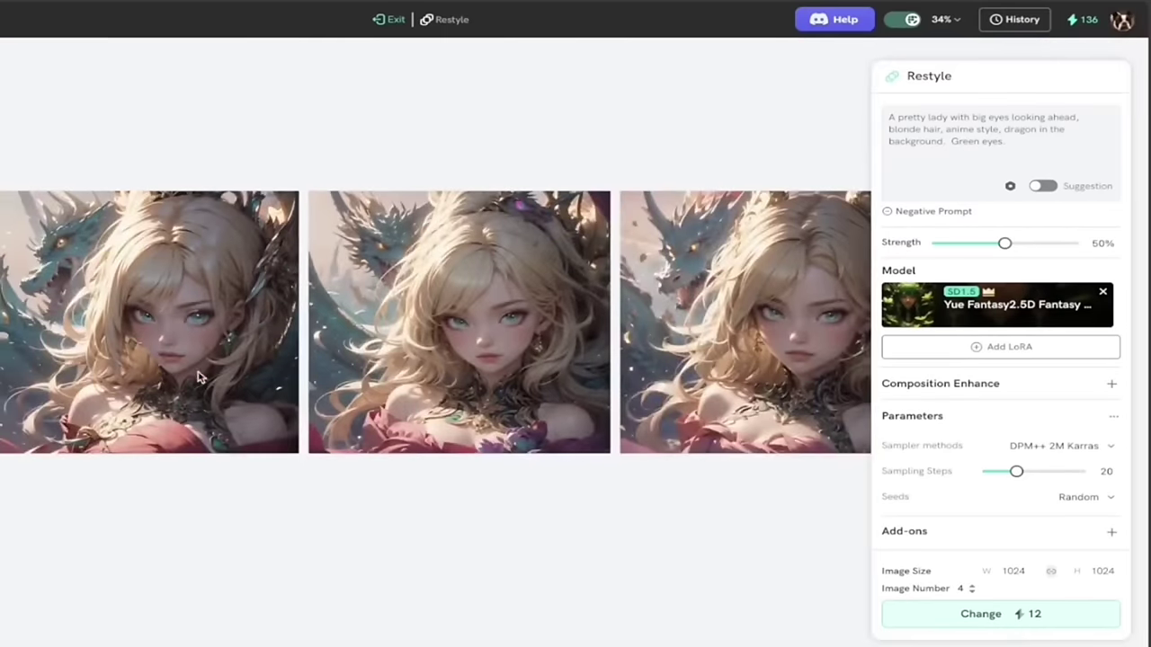
scroll(425, 358, "right", 3)
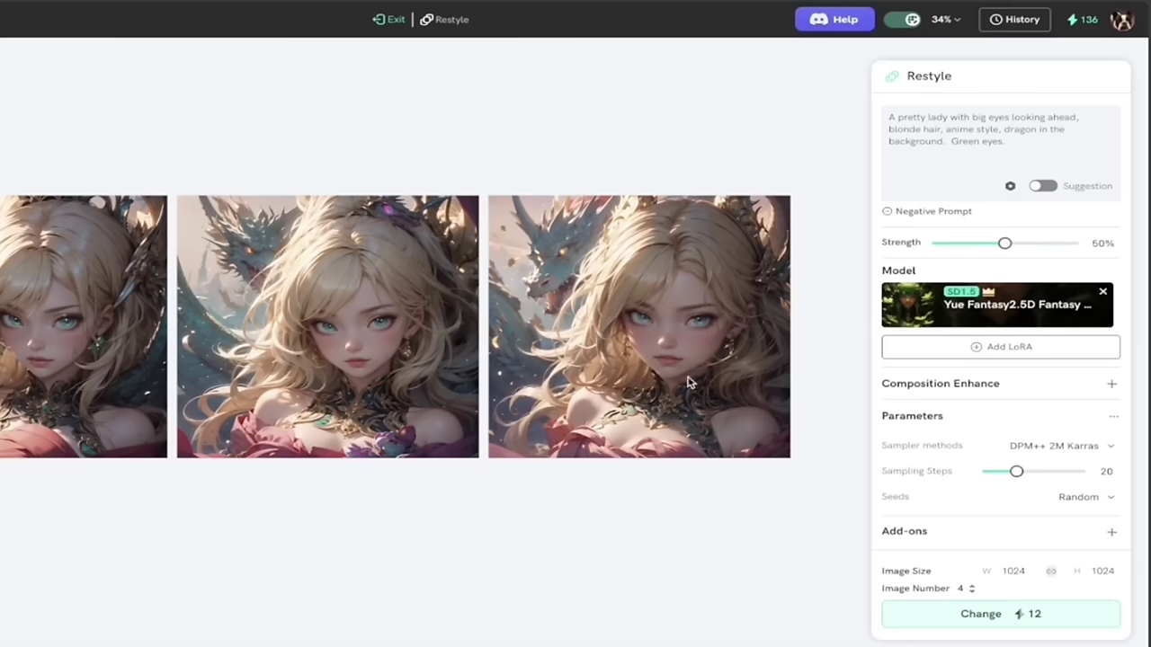
left_click(385, 20)
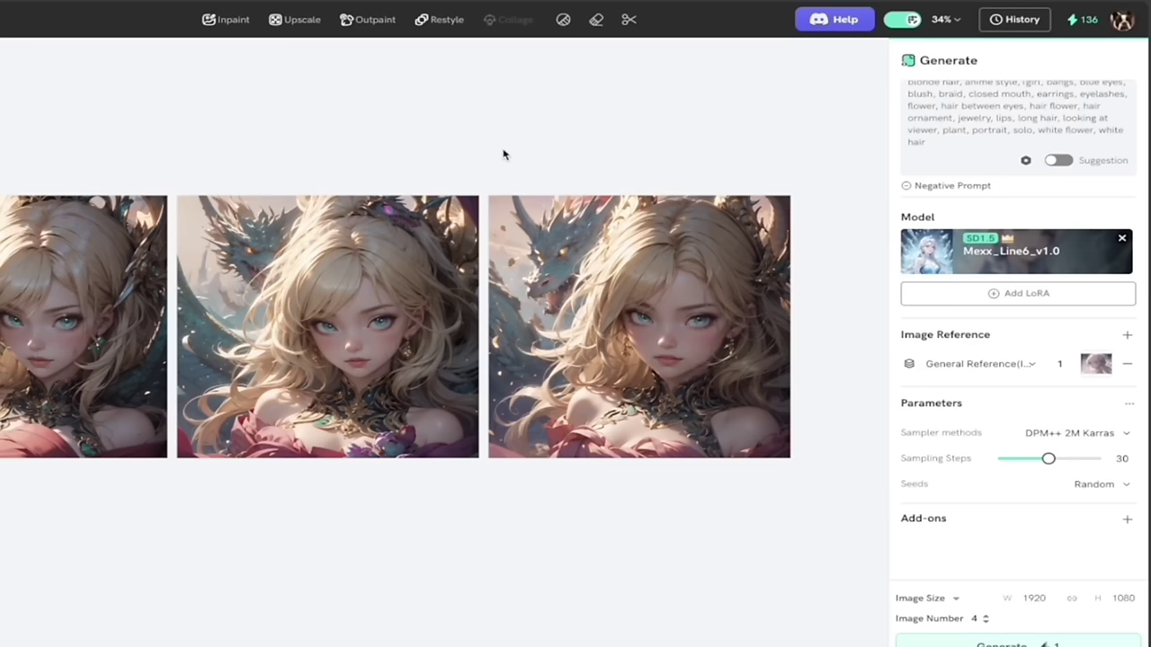
- Remove the background from the last restyled portrait in the row and leave the background removal tool
mouse_move(567, 257)
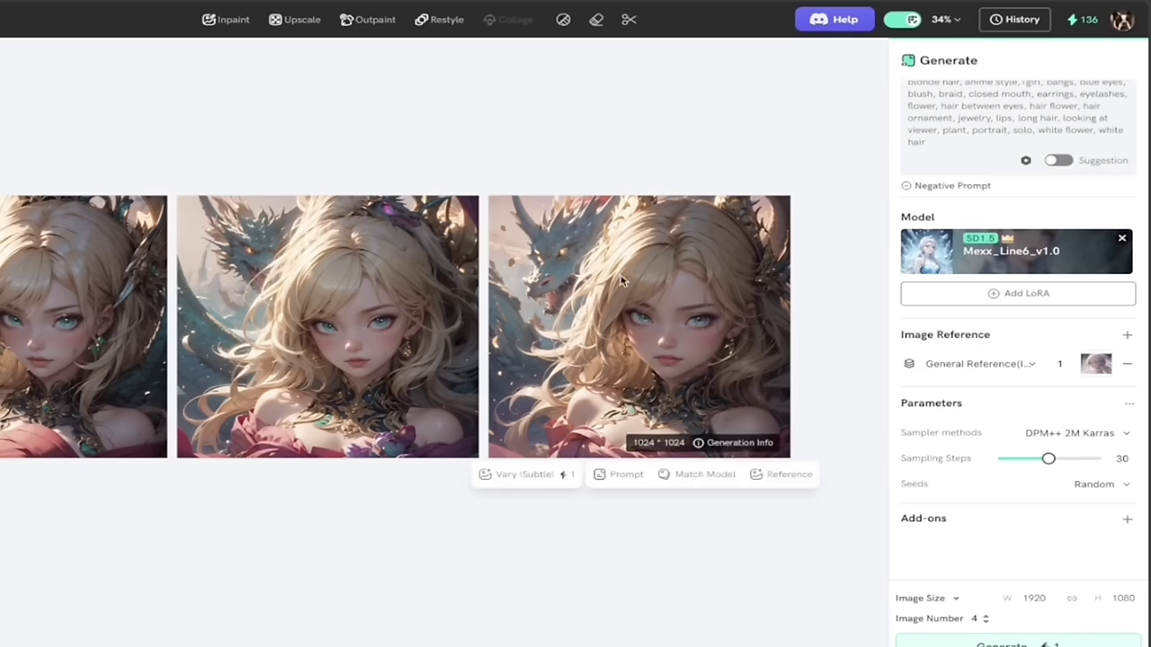
scroll(621, 282, "up", 3)
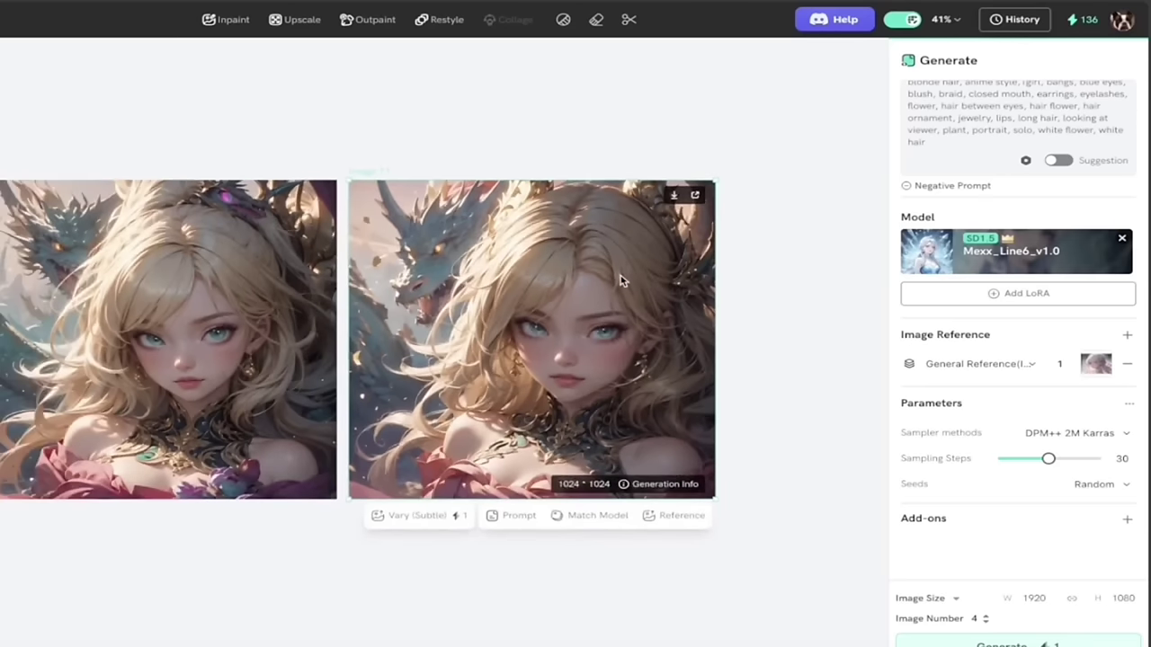
scroll(551, 290, "up", 4)
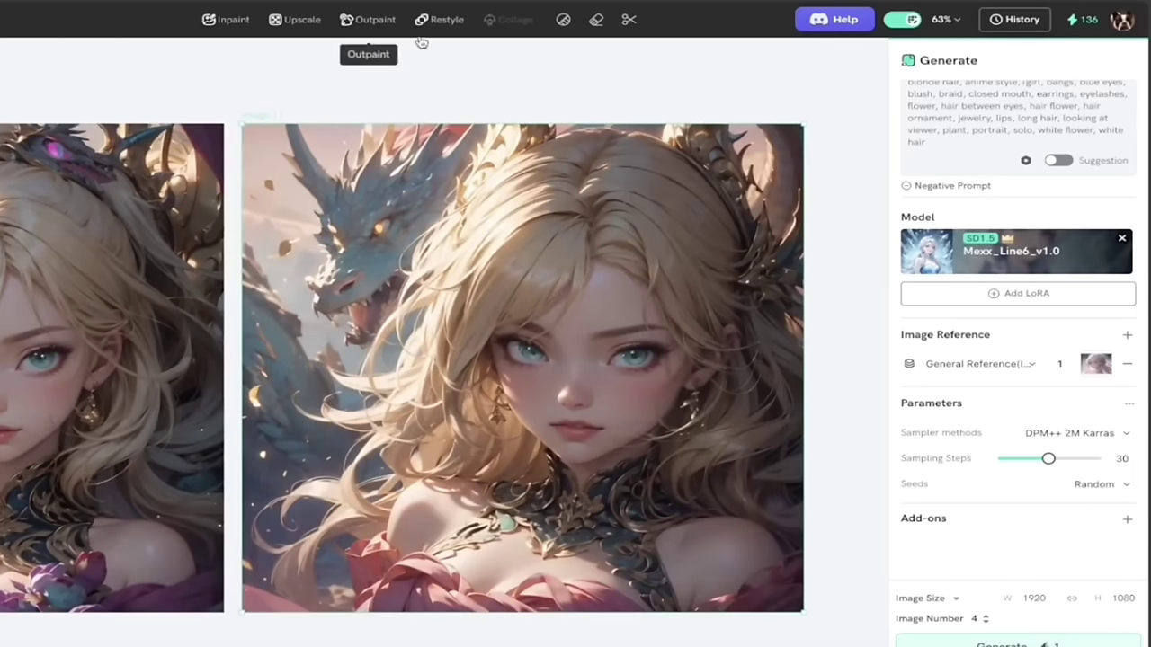
left_click(561, 20)
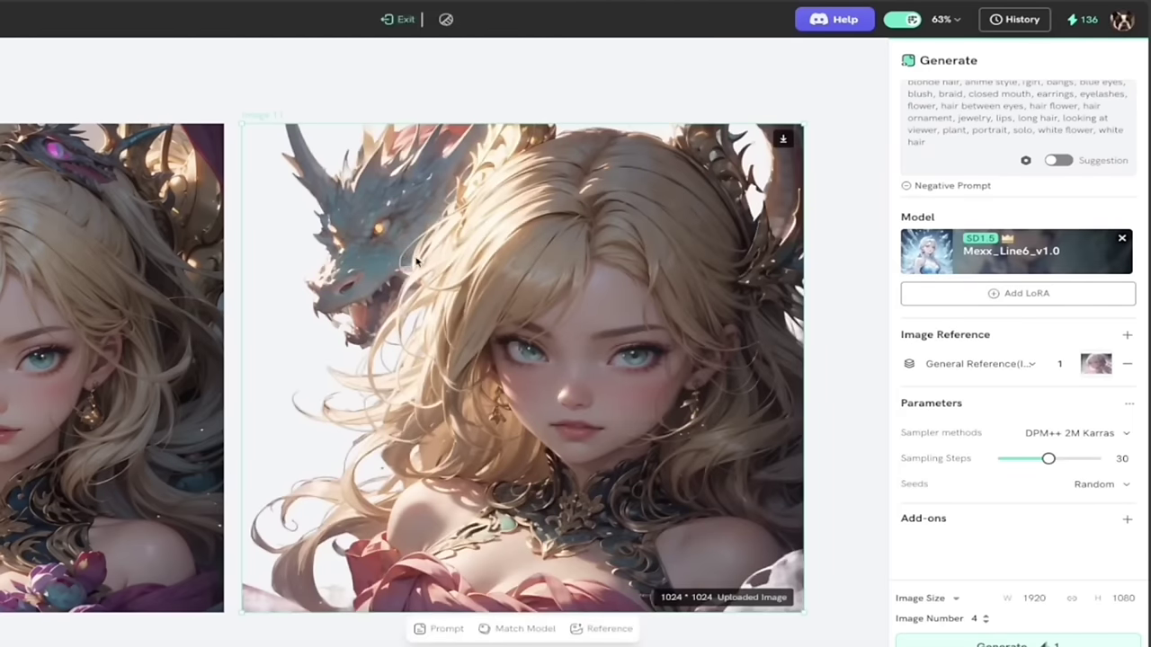
left_click(401, 19)
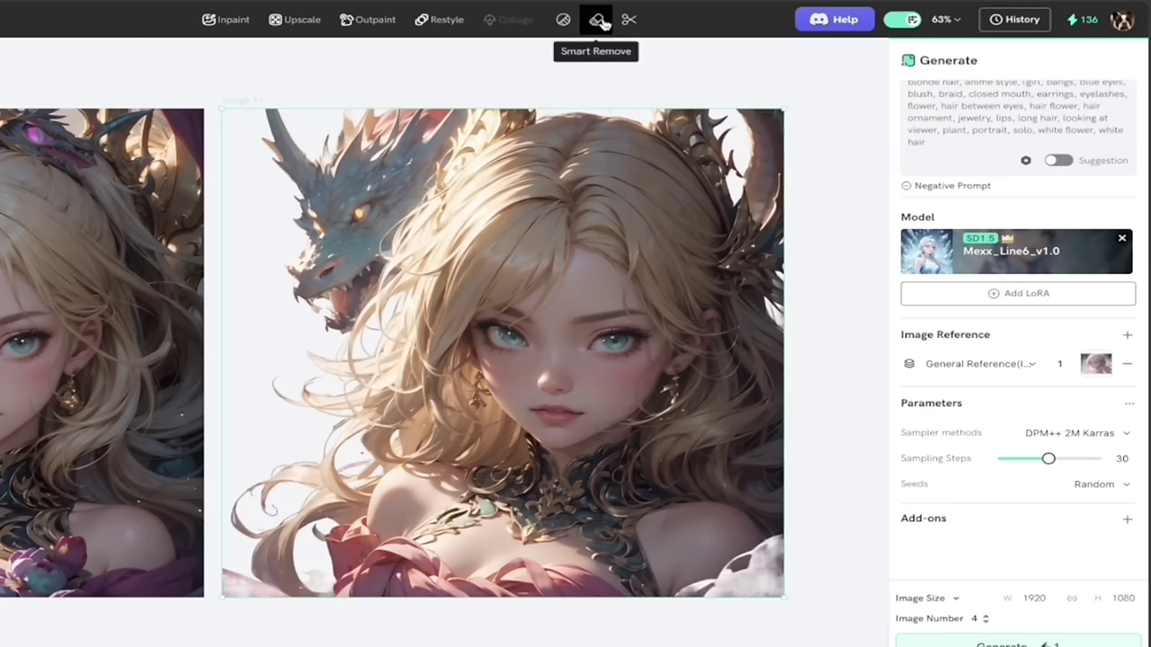
- Try Smart Remove with a rectangular selection over the lower part of the third restyled portrait, and exit the tool
scroll(269, 282, "left", 5)
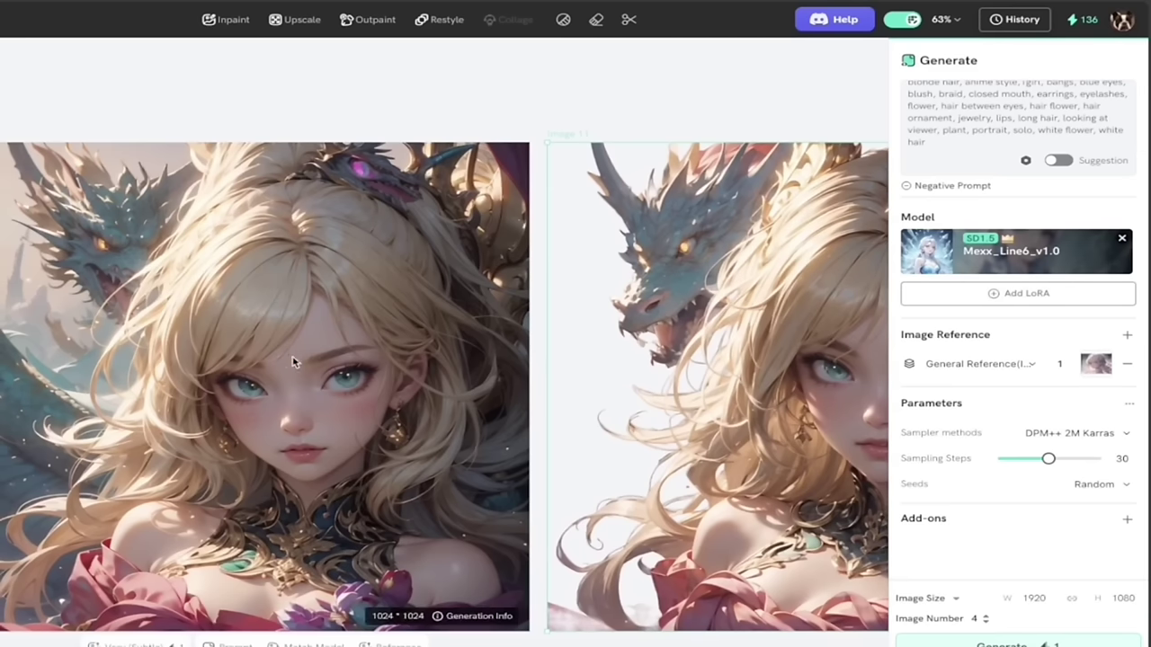
left_click(596, 20)
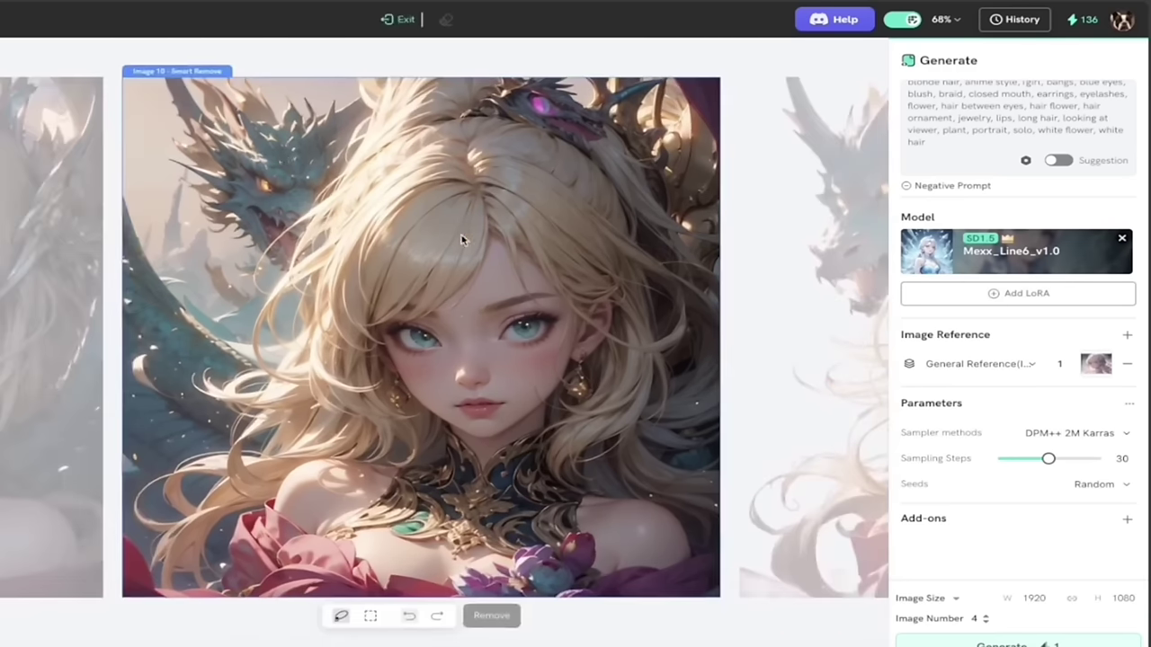
scroll(462, 239, "down", 1)
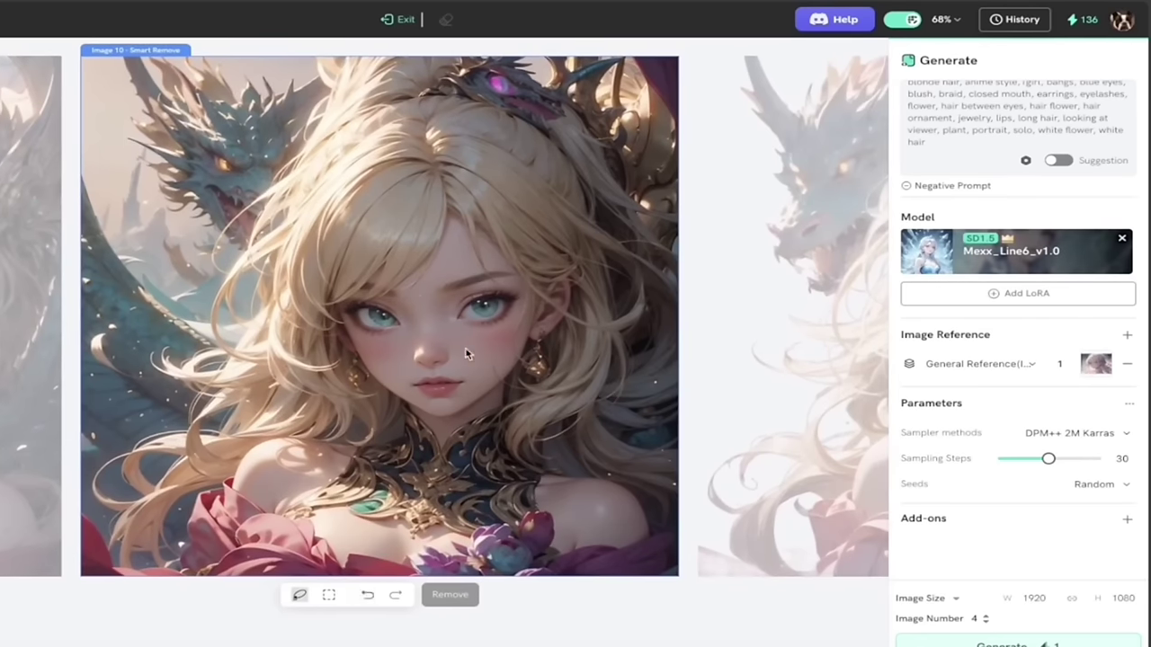
left_click(300, 597)
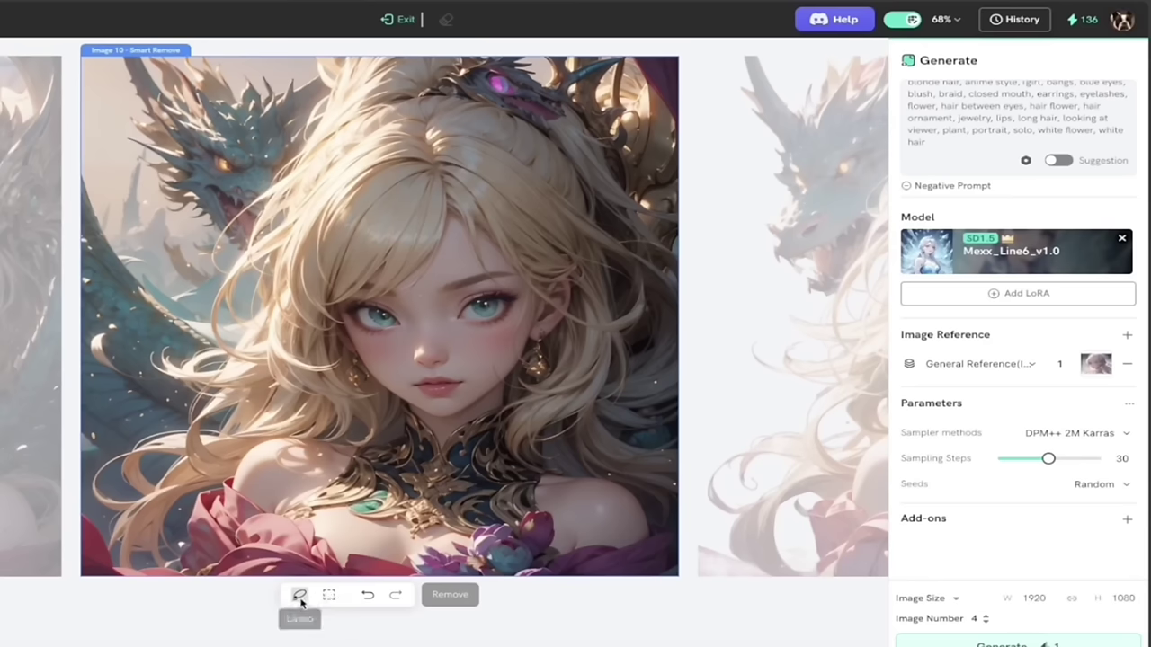
left_click(329, 596)
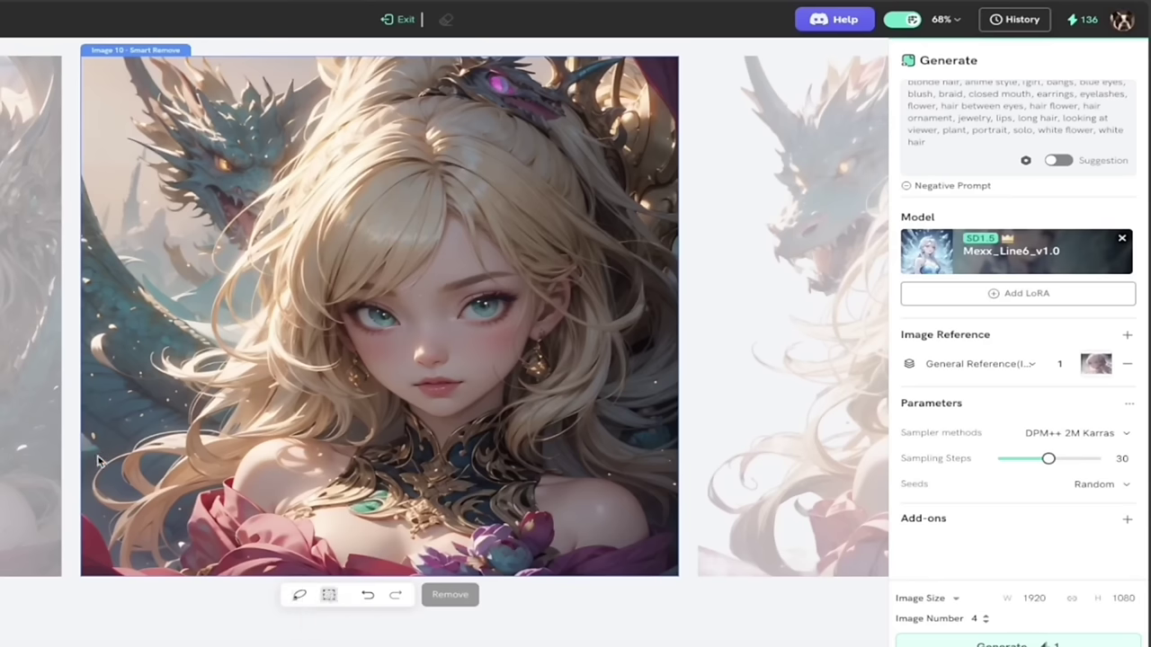
left_click_drag(73, 465, 686, 594)
key("Escape")
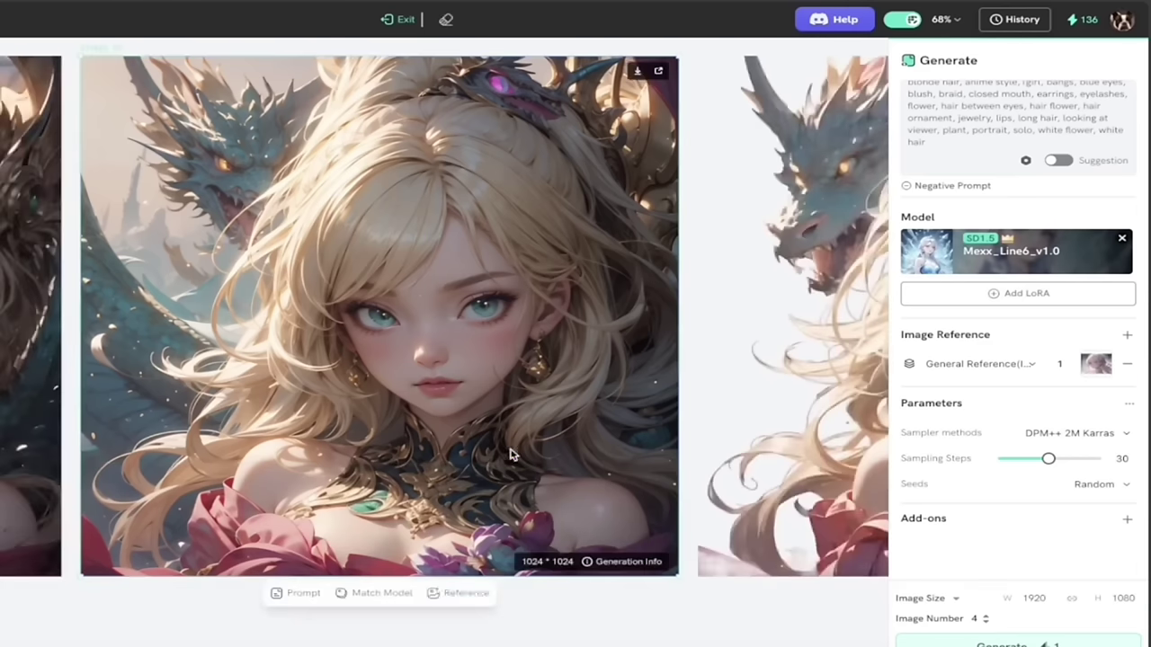
left_click(400, 19)
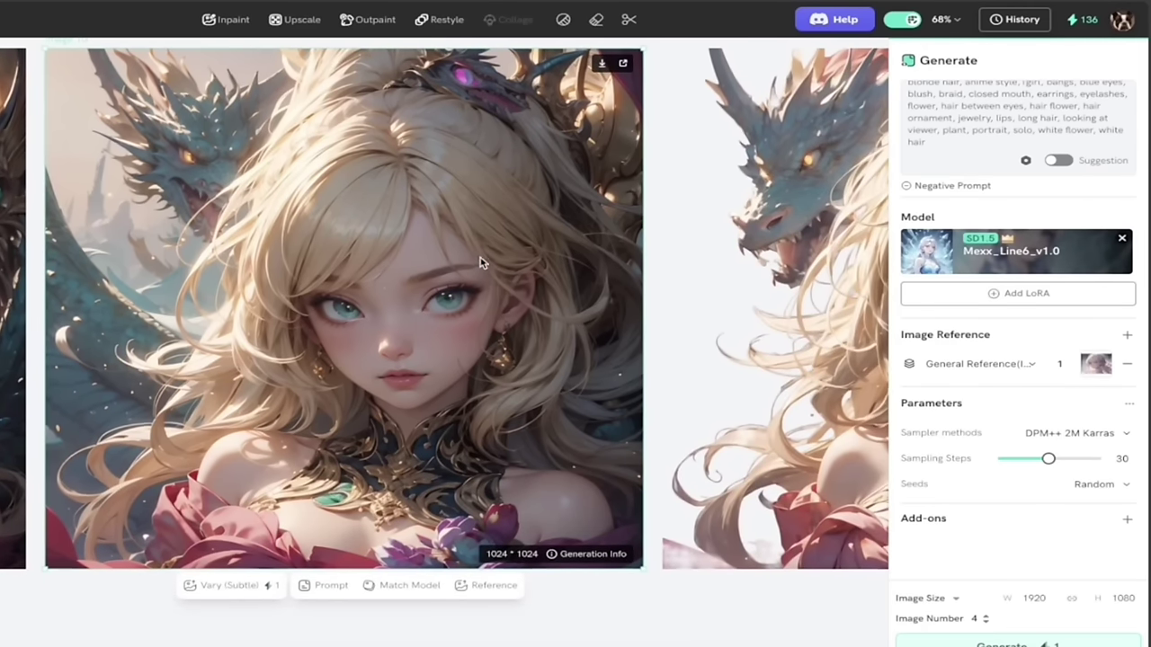
- Crop away the lower part of the third restyled portrait, keeping an area of 1024 by about 749 pixels
left_click(629, 20)
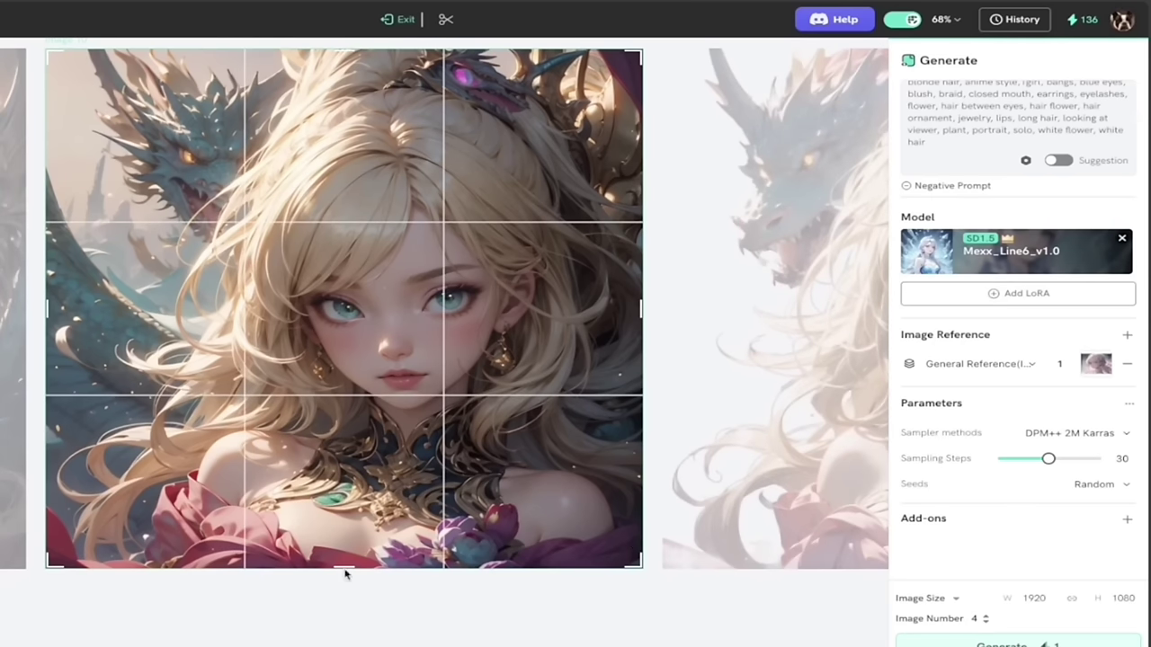
left_click_drag(347, 565, 354, 426)
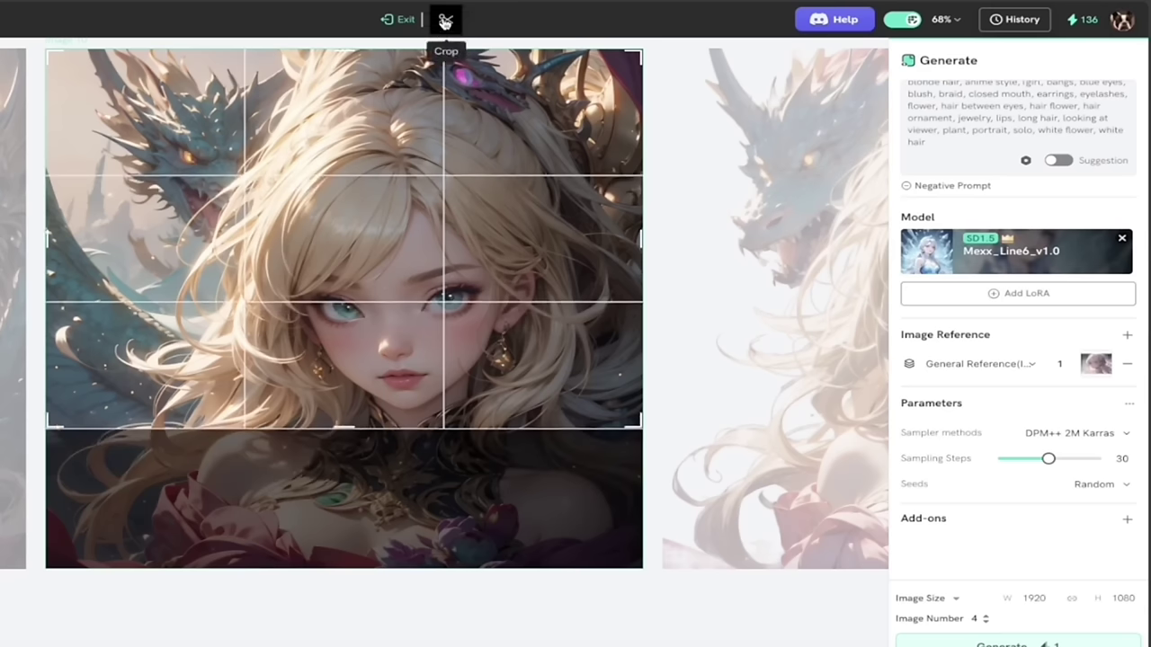
left_click(392, 19)
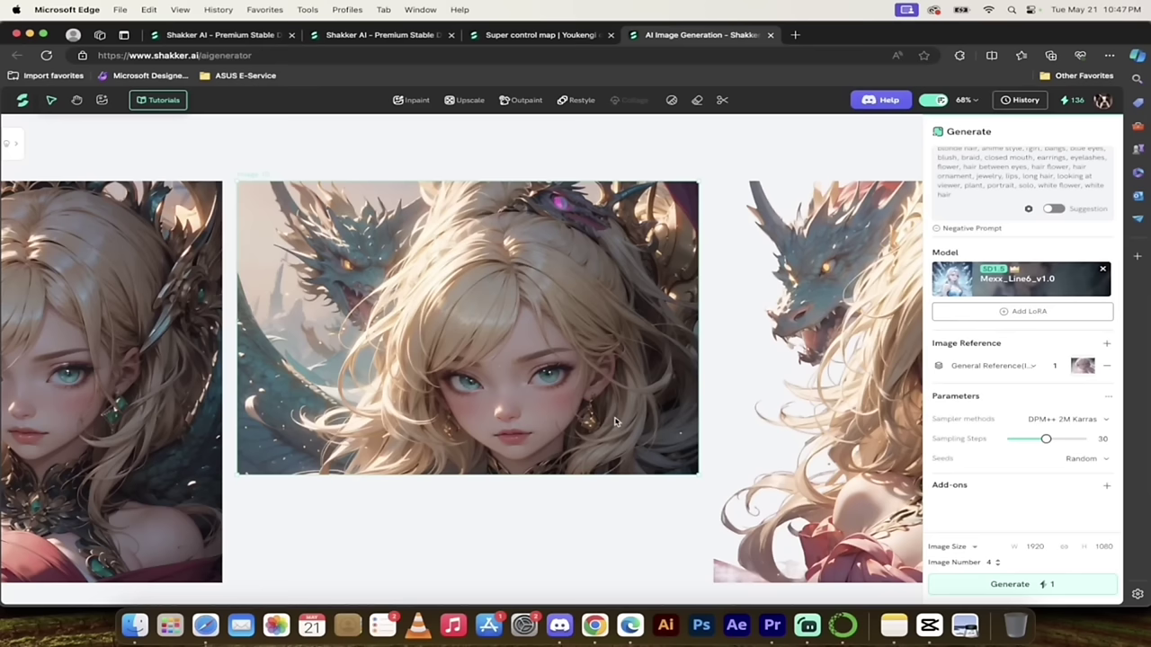
mouse_move(626, 421)
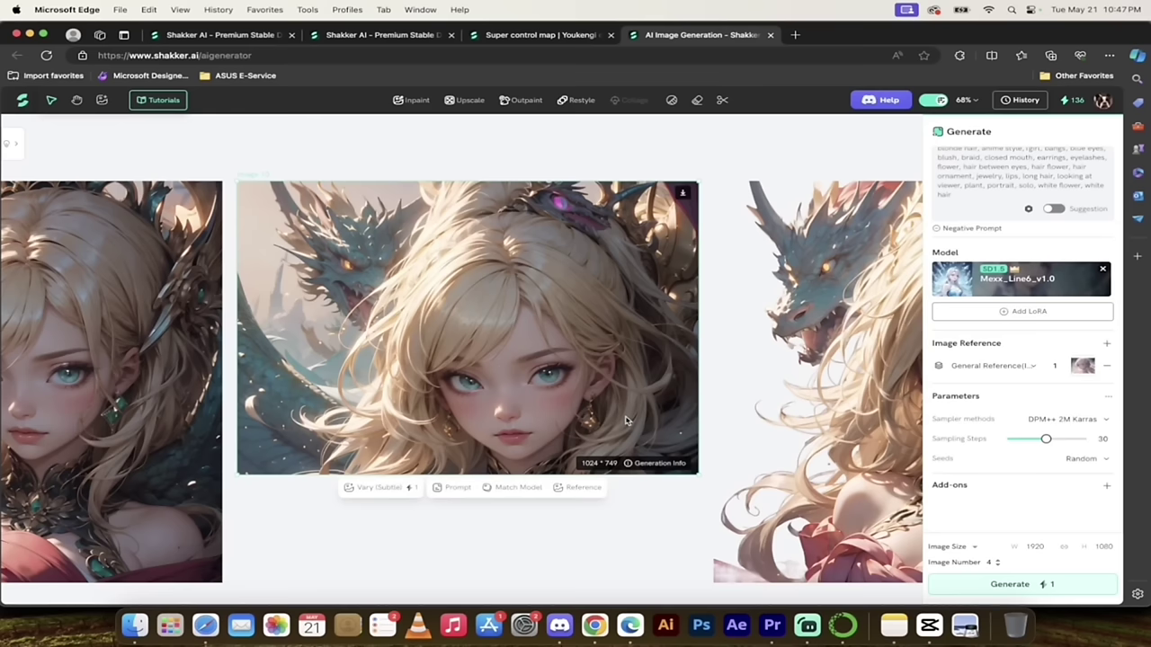
scroll(627, 421, "left", 2)
scroll(572, 399, "down", 5)
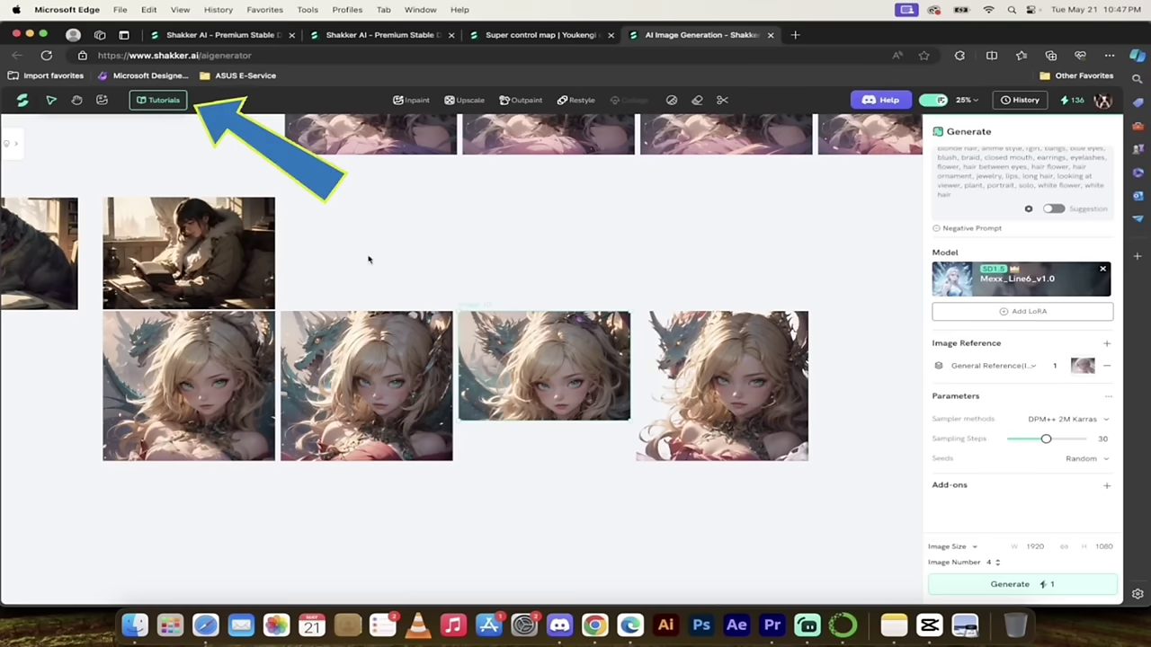
scroll(432, 324, "down", 1)
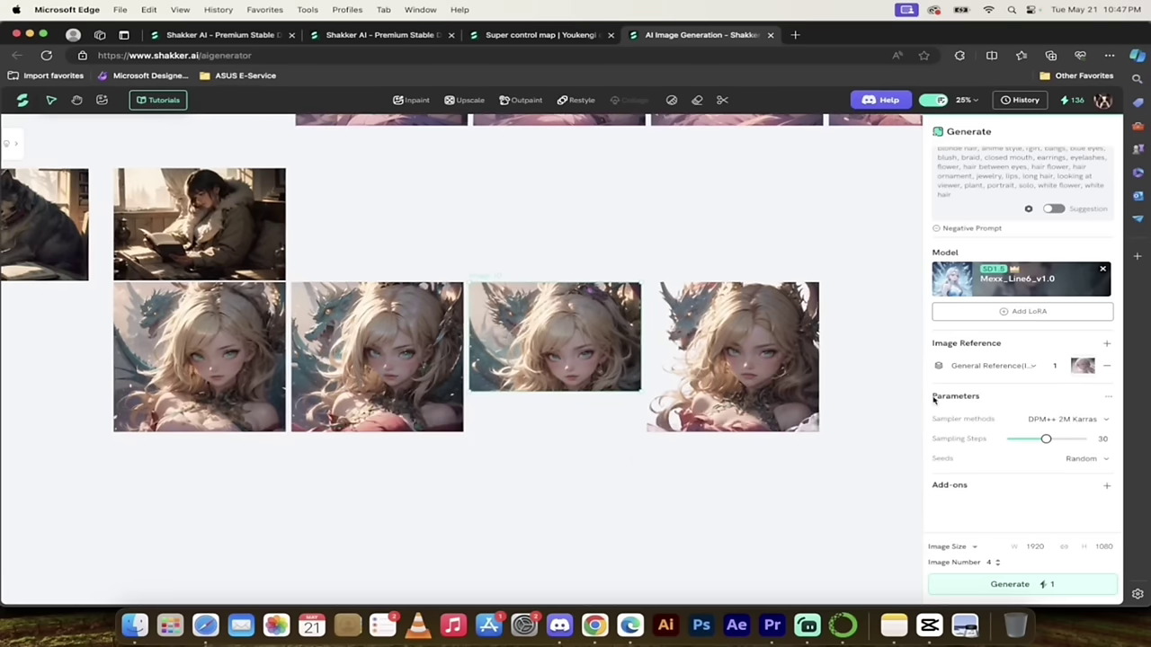